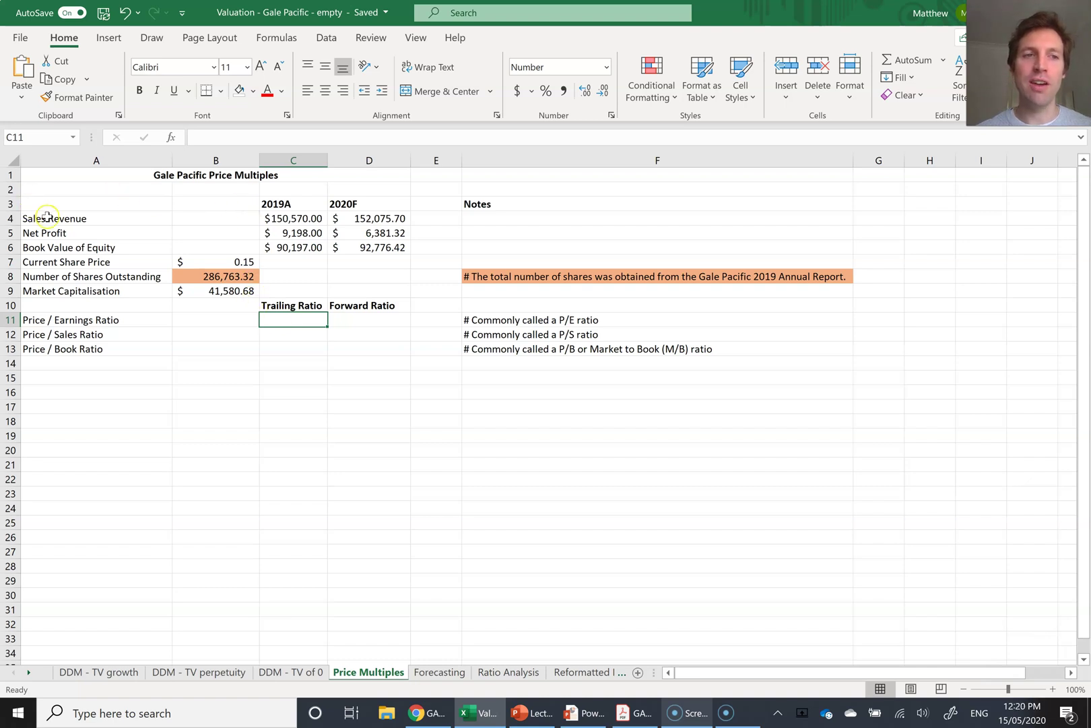
Step: Examine the labels and source formulas for sales revenue, net profit and book value of equity in the 2019A and 2020F columns
left_click(55, 218)
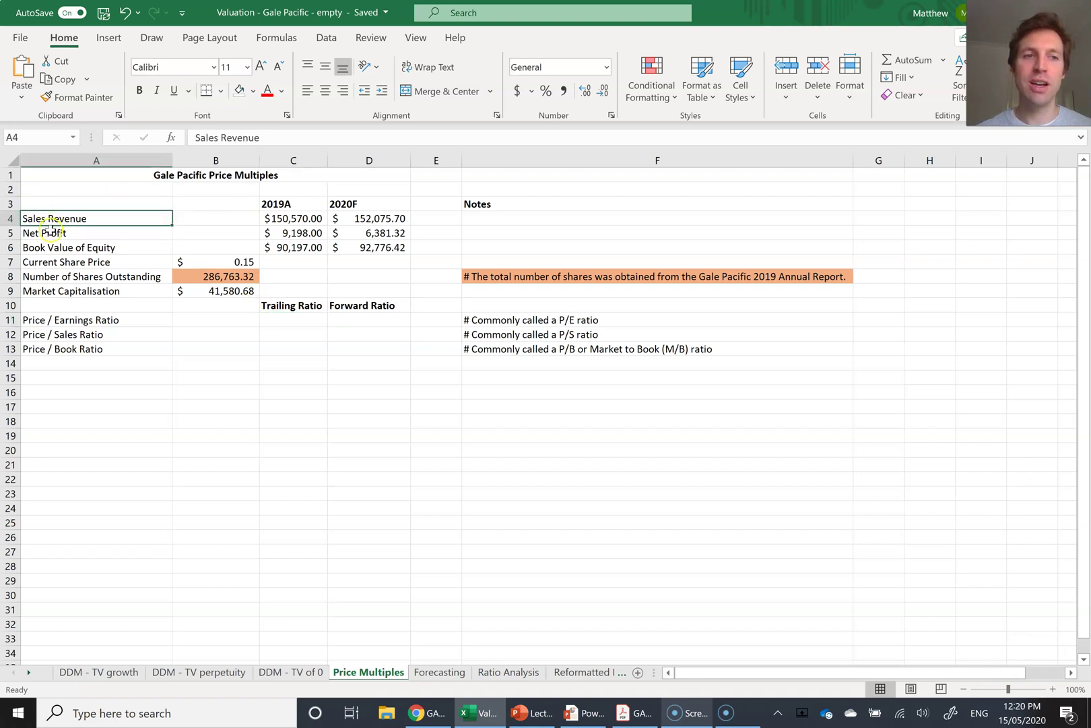
left_click(53, 233)
left_click(52, 249)
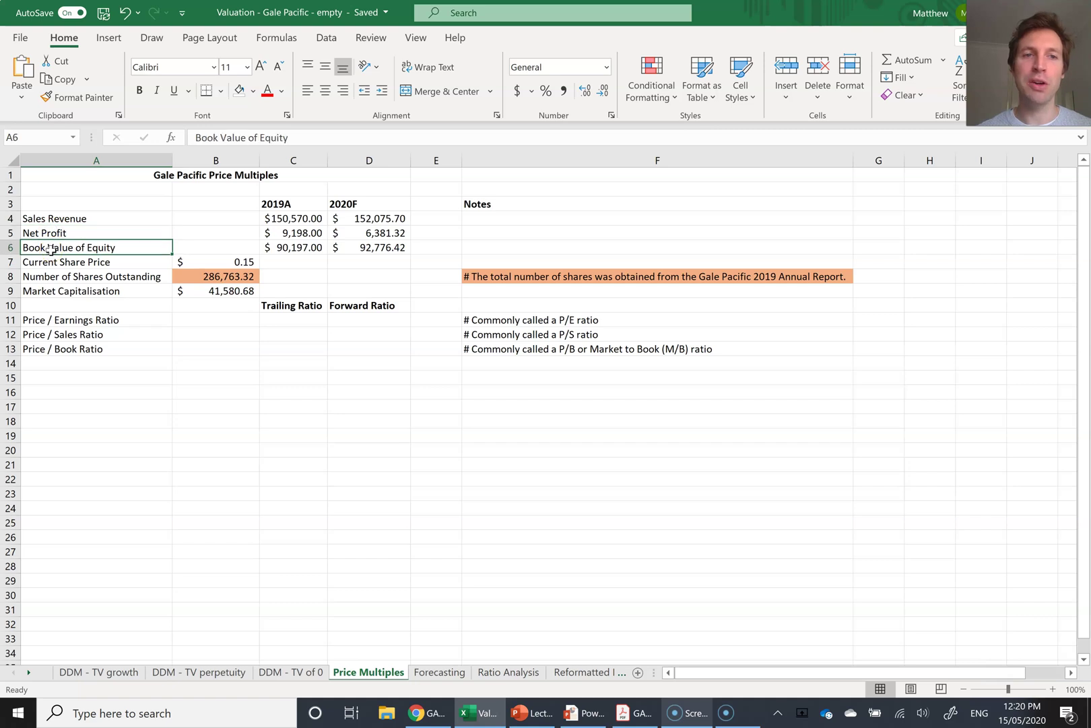
left_click(278, 218)
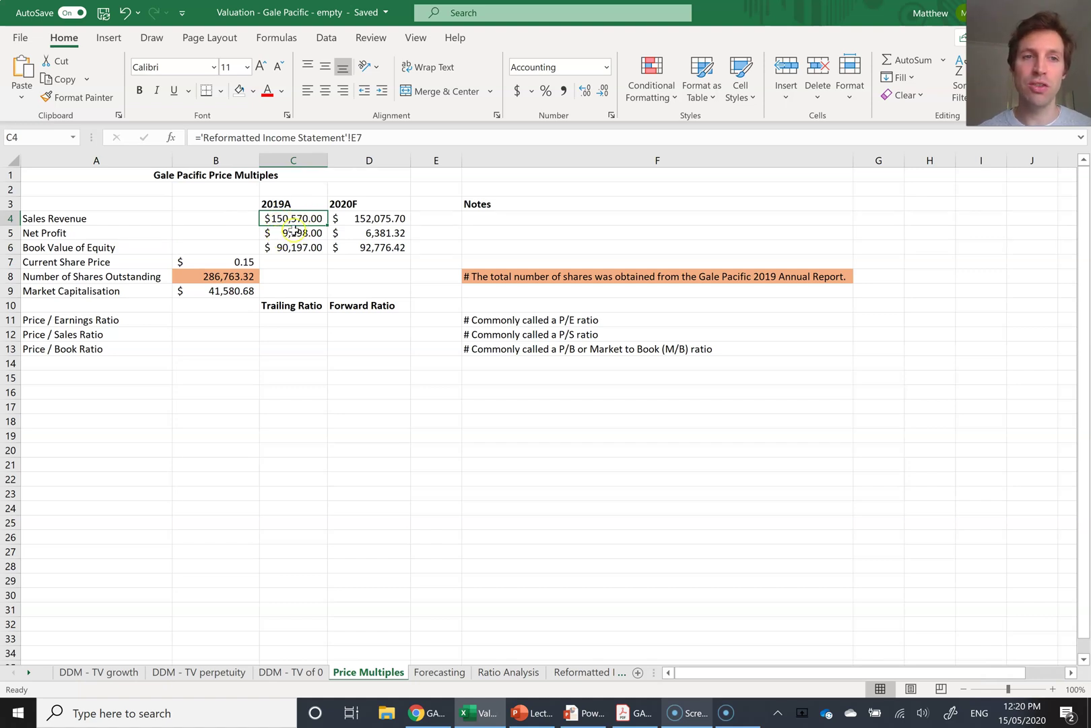
left_click(291, 232)
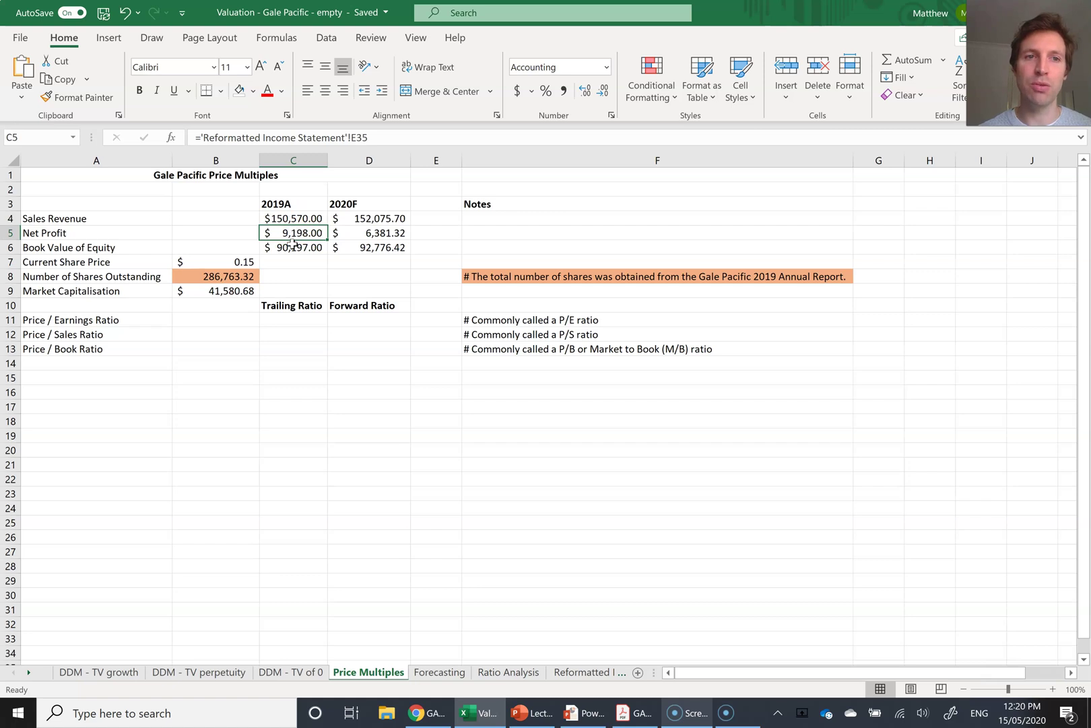
left_click(292, 246)
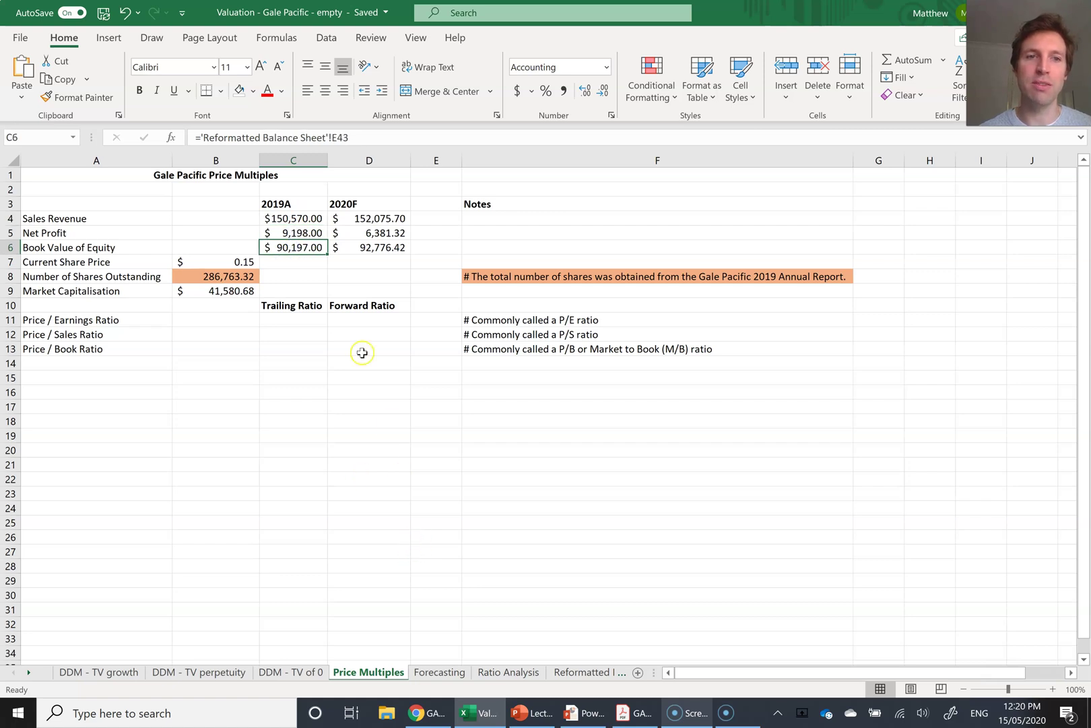
left_click(310, 217)
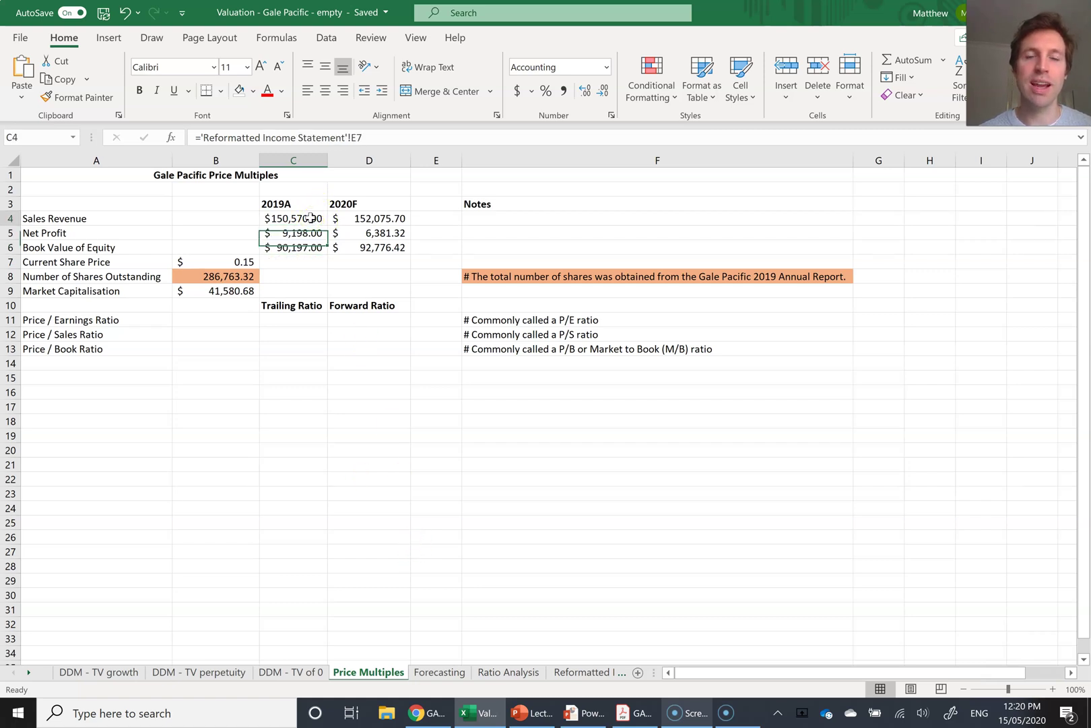
left_click(367, 219)
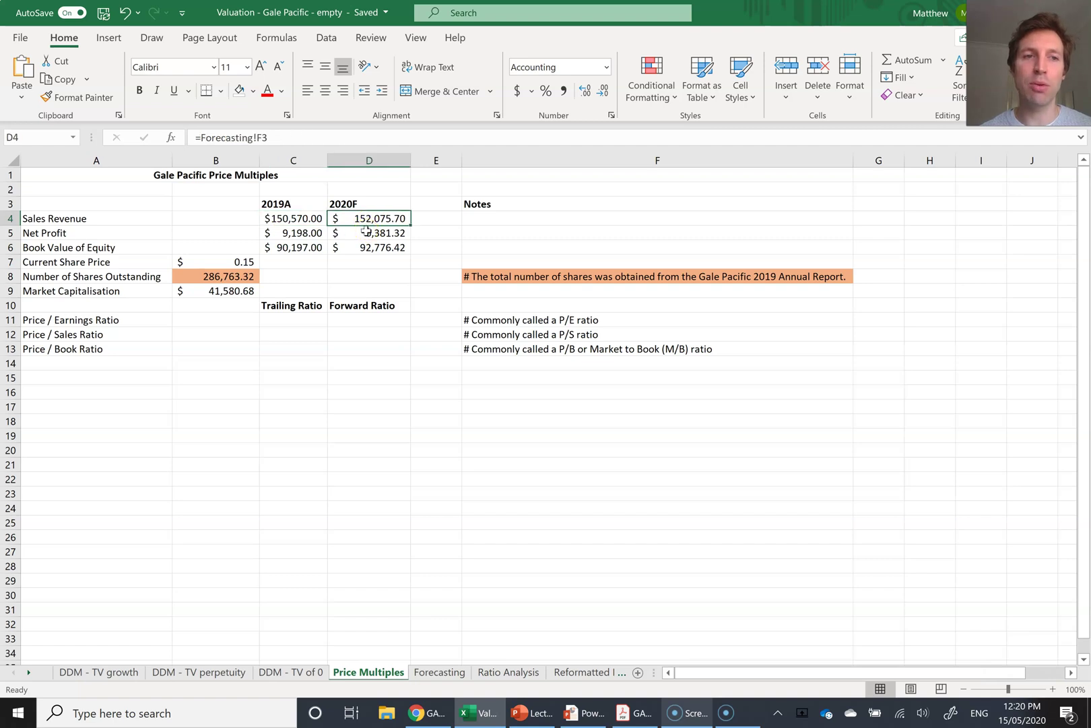
left_click(366, 233)
left_click(365, 247)
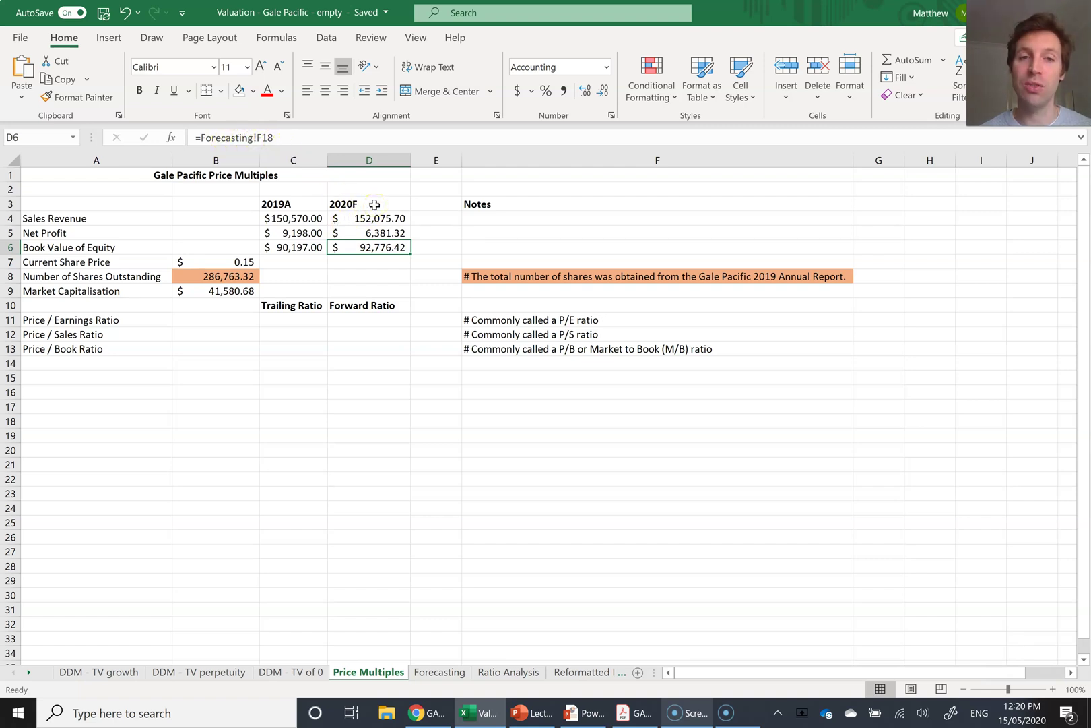
Step: Display the current share price in B7 with three decimal places
key("Down")
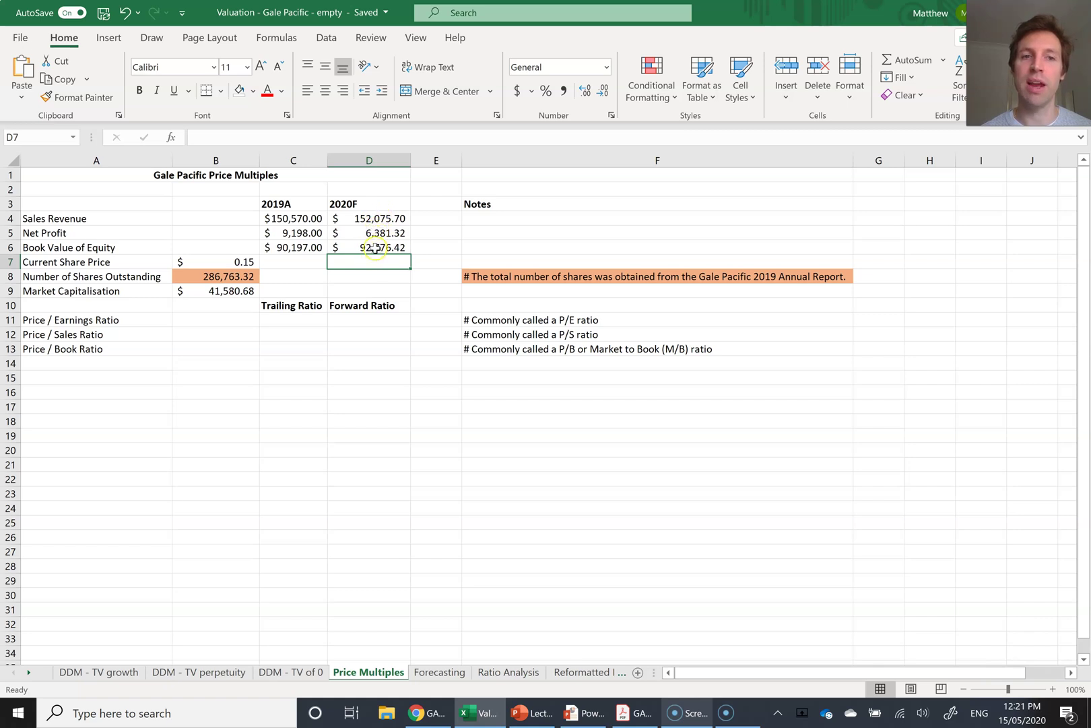
left_click(208, 261)
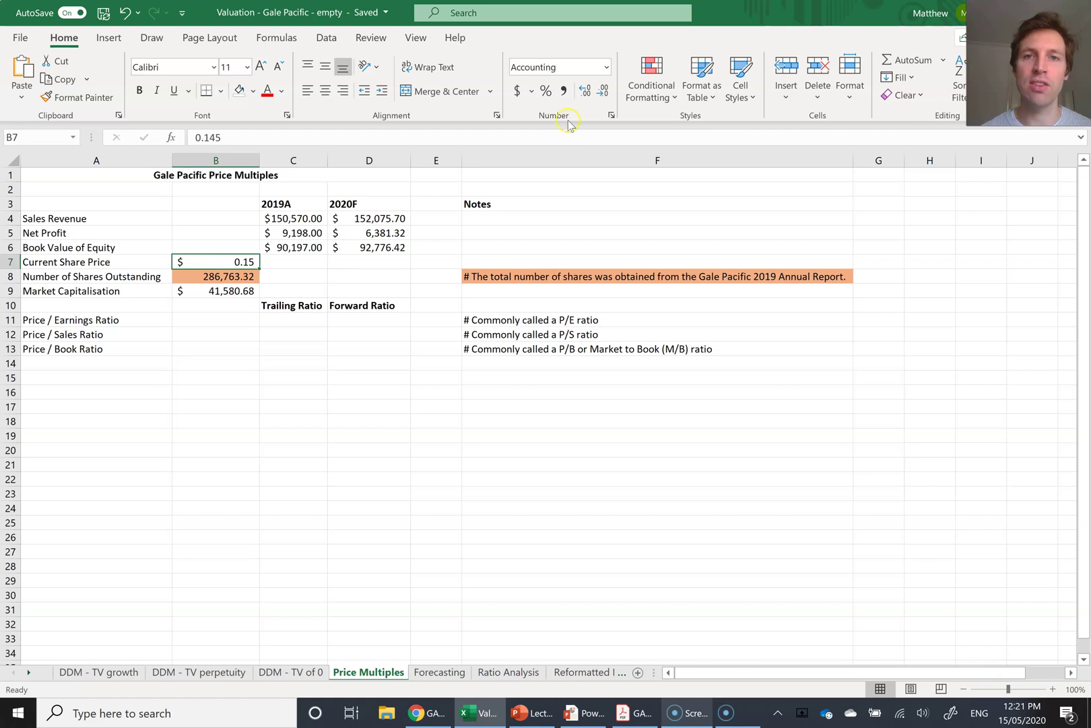
left_click(585, 90)
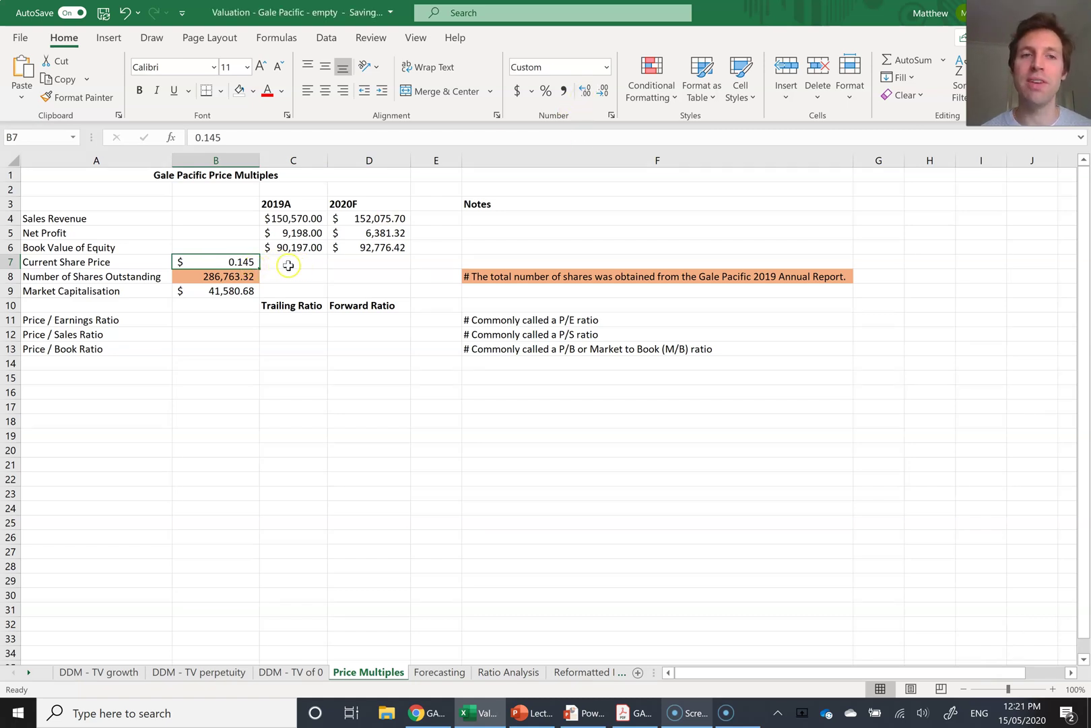
Step: Check the number of shares outstanding in B8 against Note 8 in Acrobat Reader's GAP 2019 Annual Report, returning to the Excel workbook
left_click(190, 277)
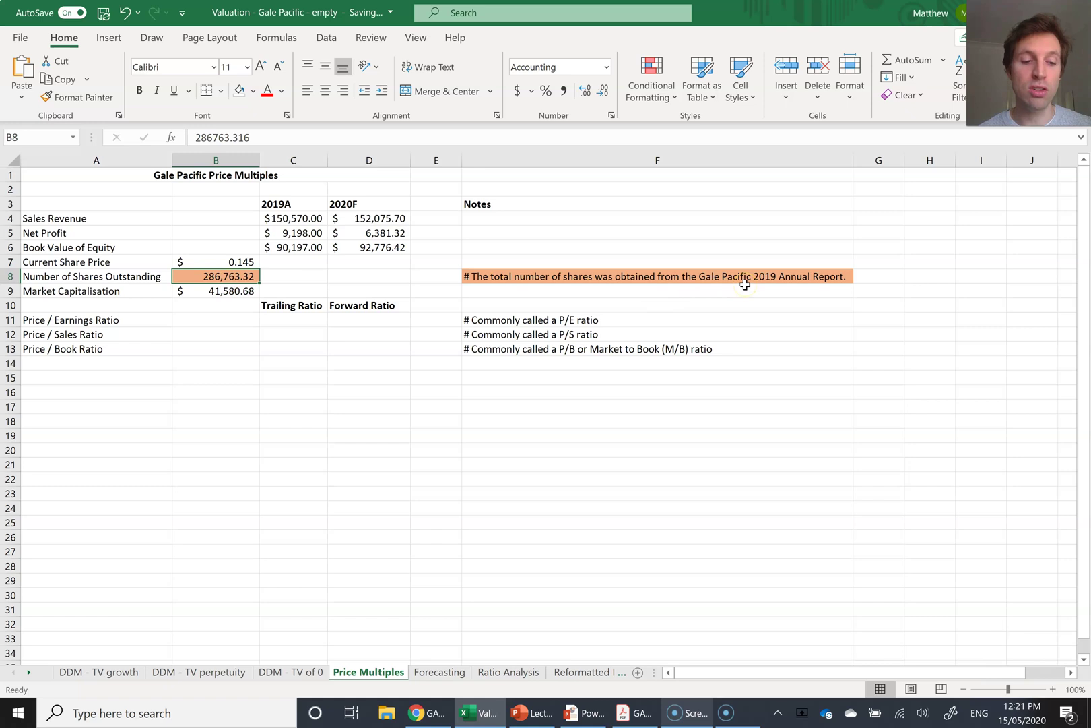
left_click(635, 711)
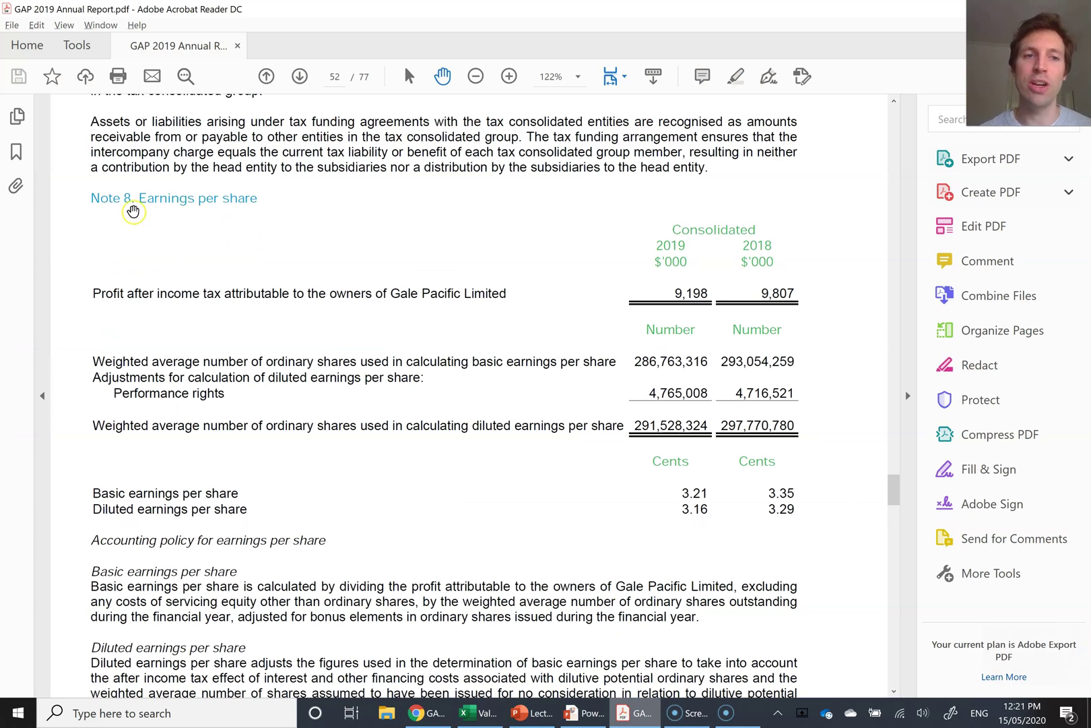
left_click(256, 220)
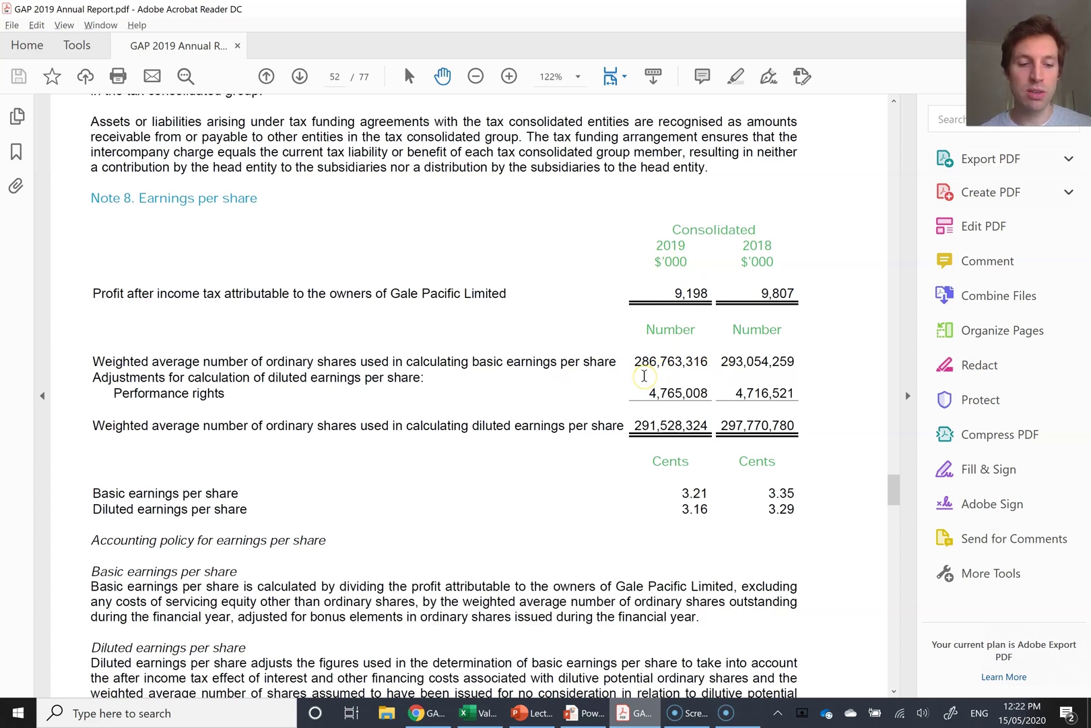
key("alt+Tab")
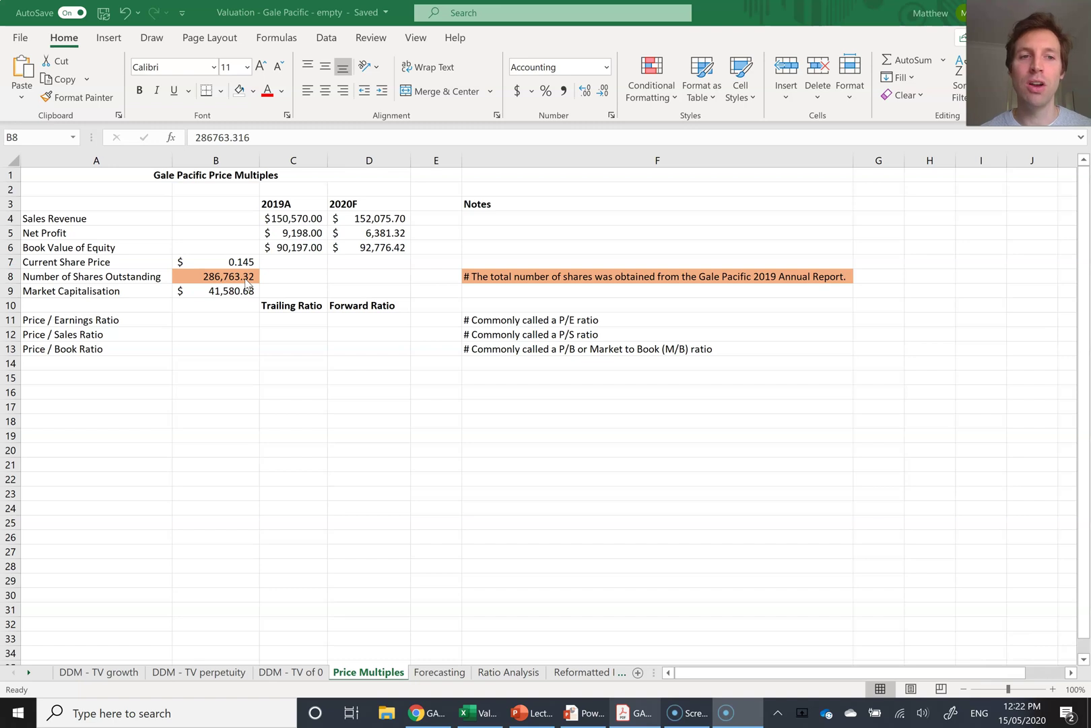
left_click(190, 281)
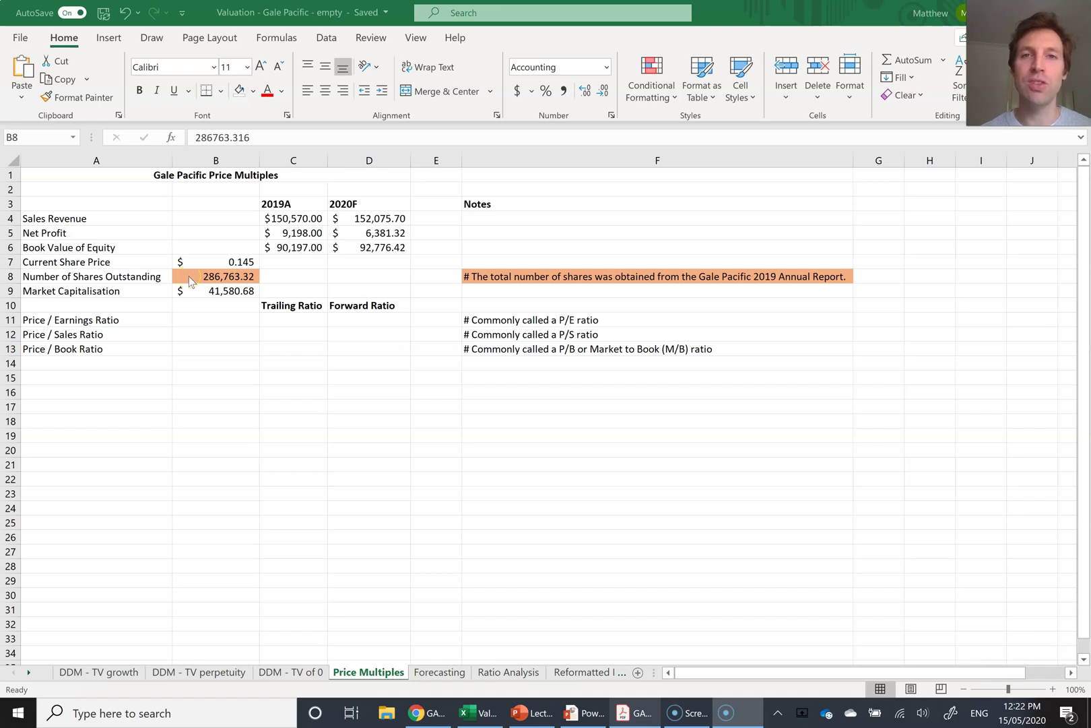
left_click(244, 284)
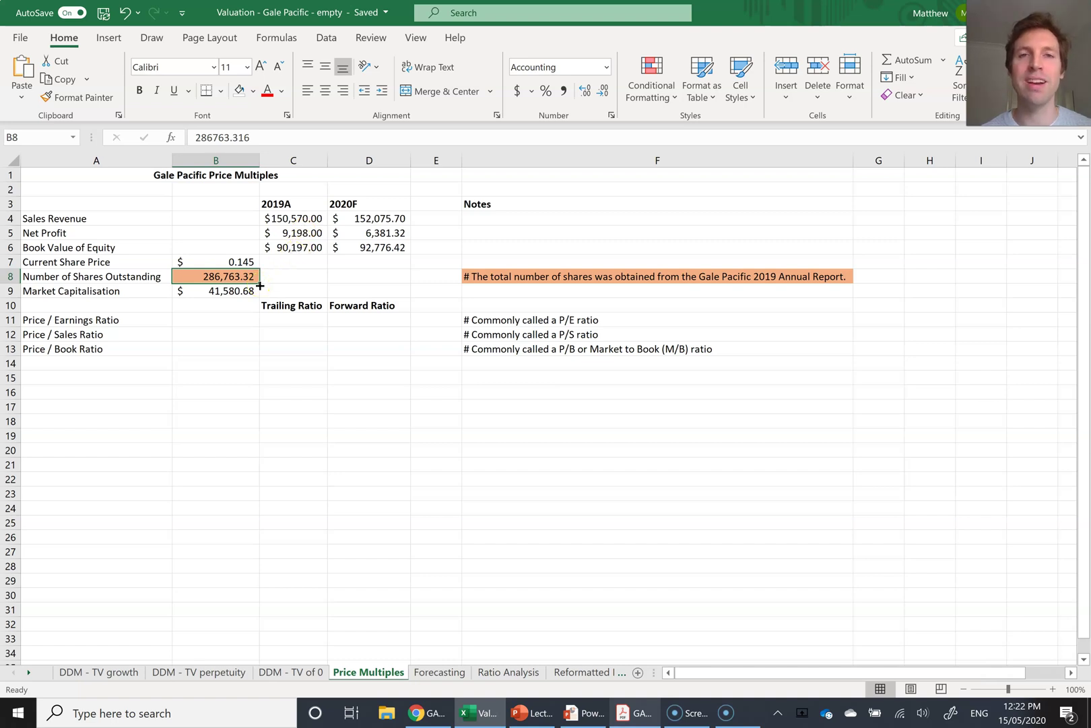
Step: Examine which cells the market capitalisation formula in B9 refers to, leaving the formula as it is
left_click(259, 288)
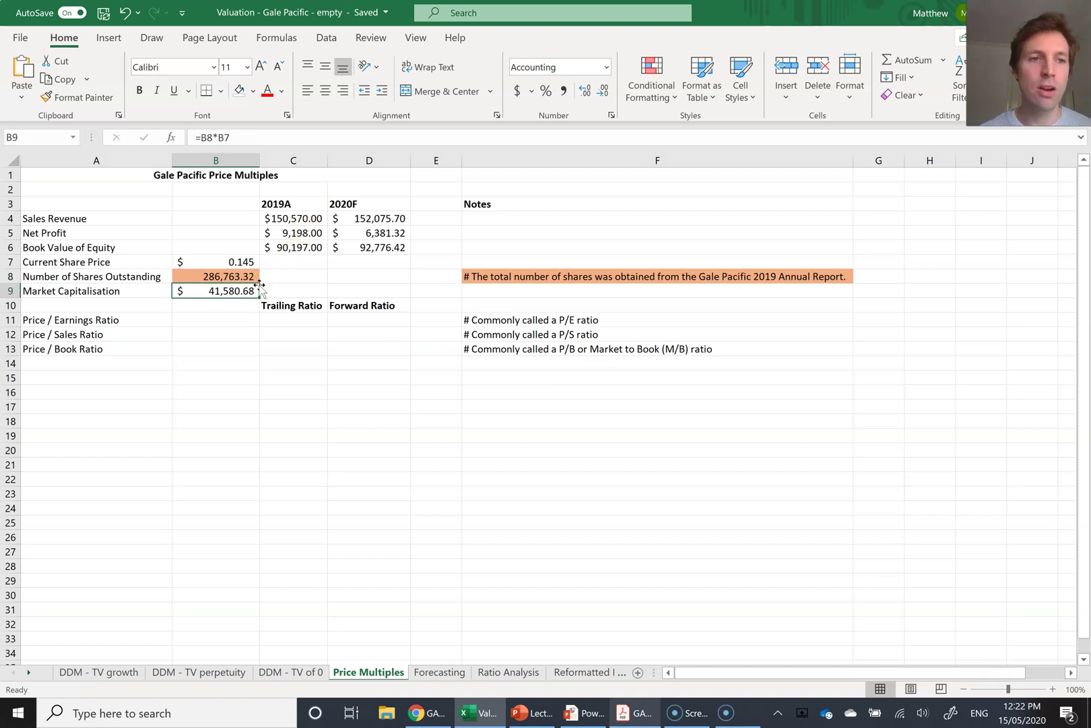
double_click(191, 294)
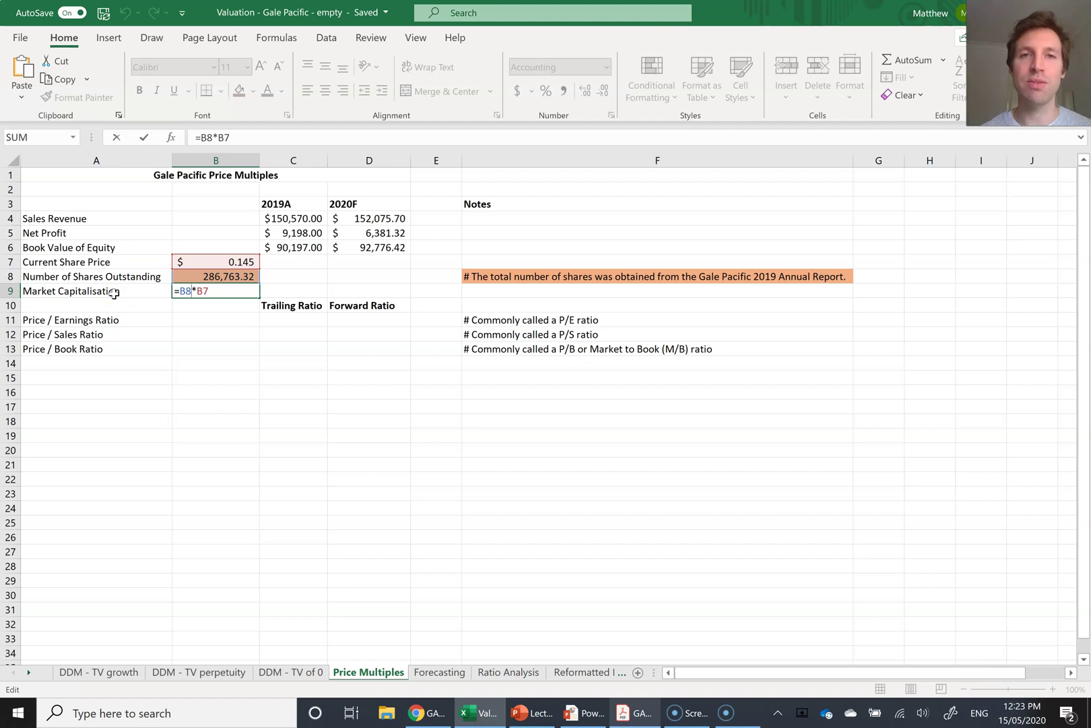
key("Return")
key("Return")
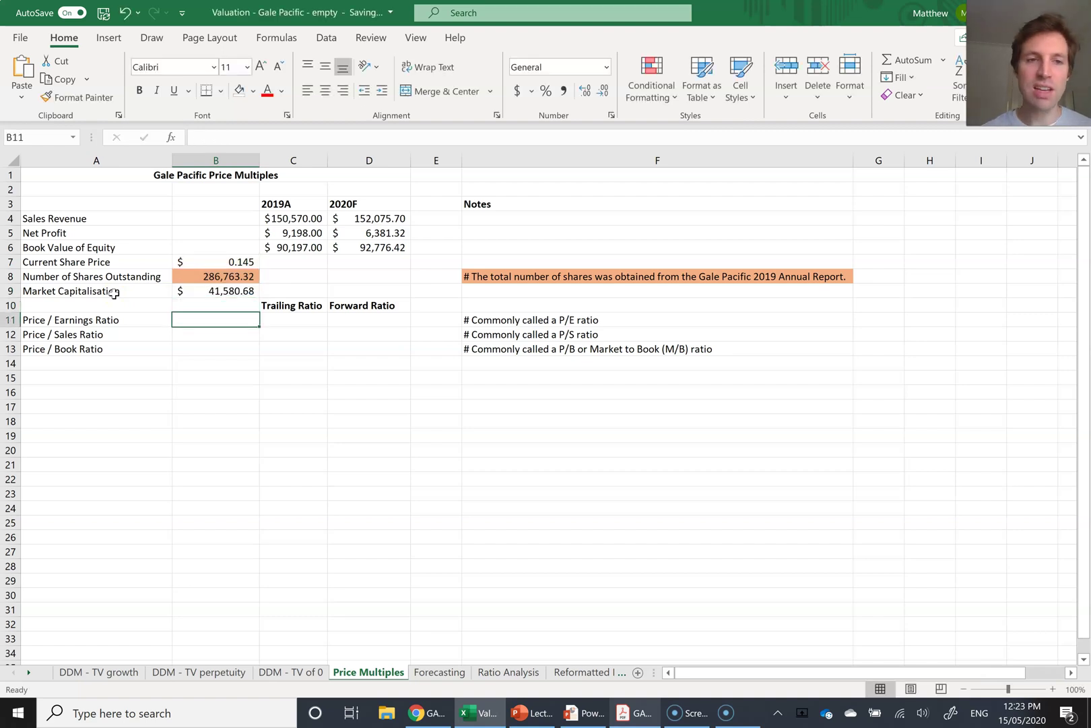
Step: Calculate the trailing Price / Earnings ratio in C11 with =$B$9/C5, keeping the market capitalisation reference absolute
key("Right")
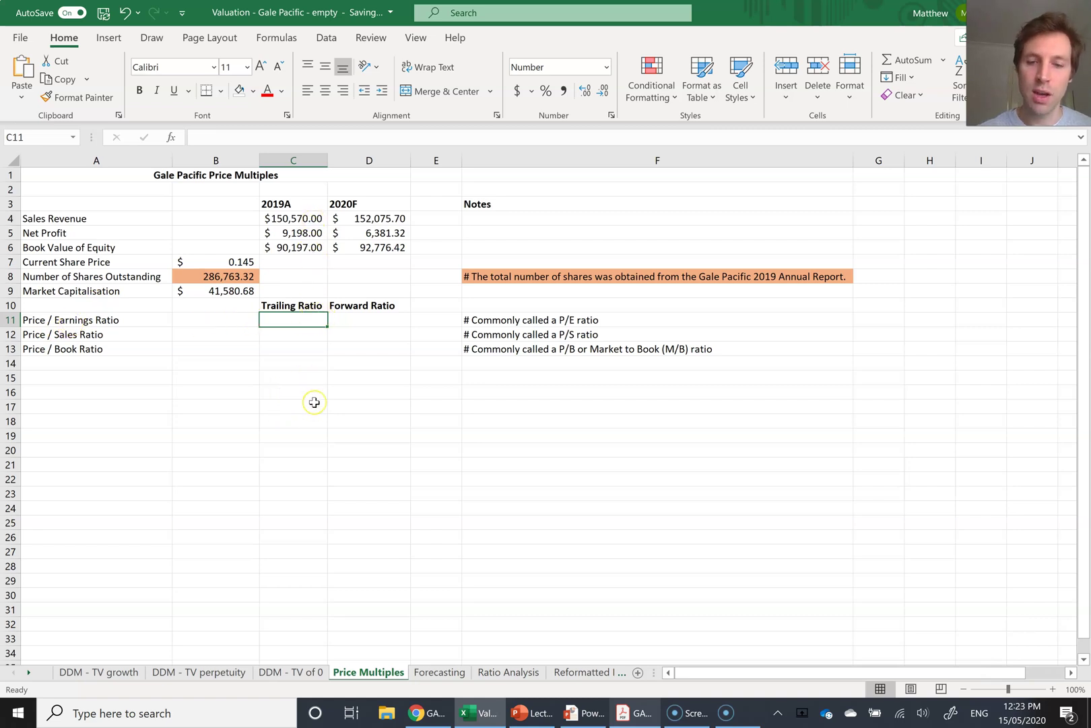
type("=")
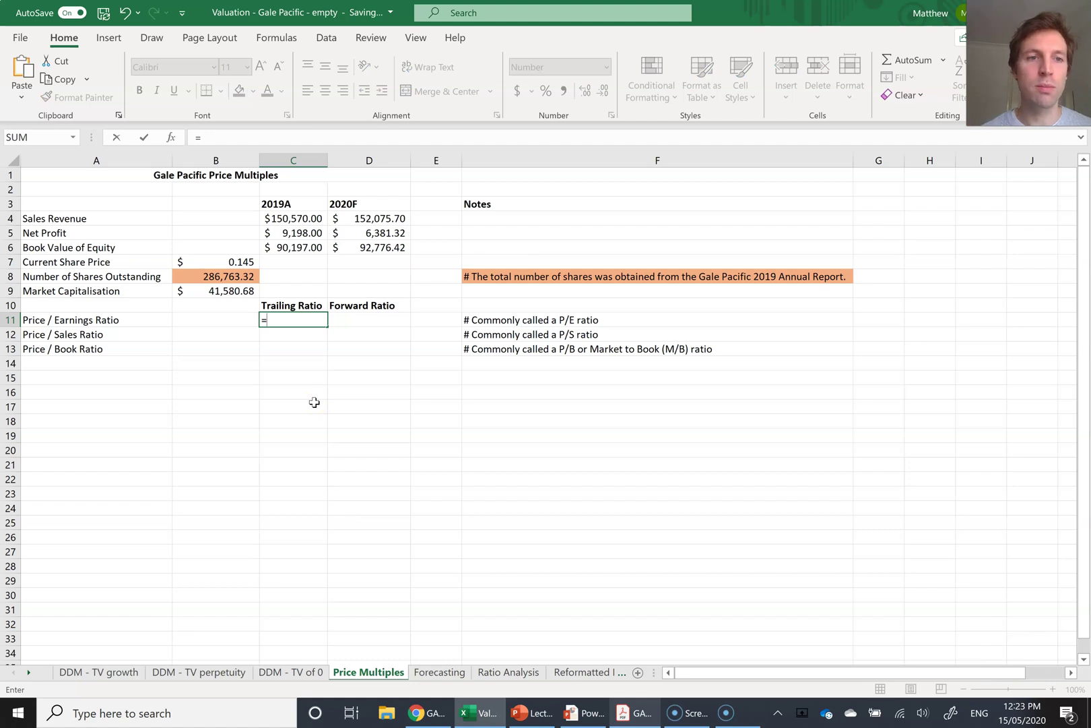
left_click(200, 290)
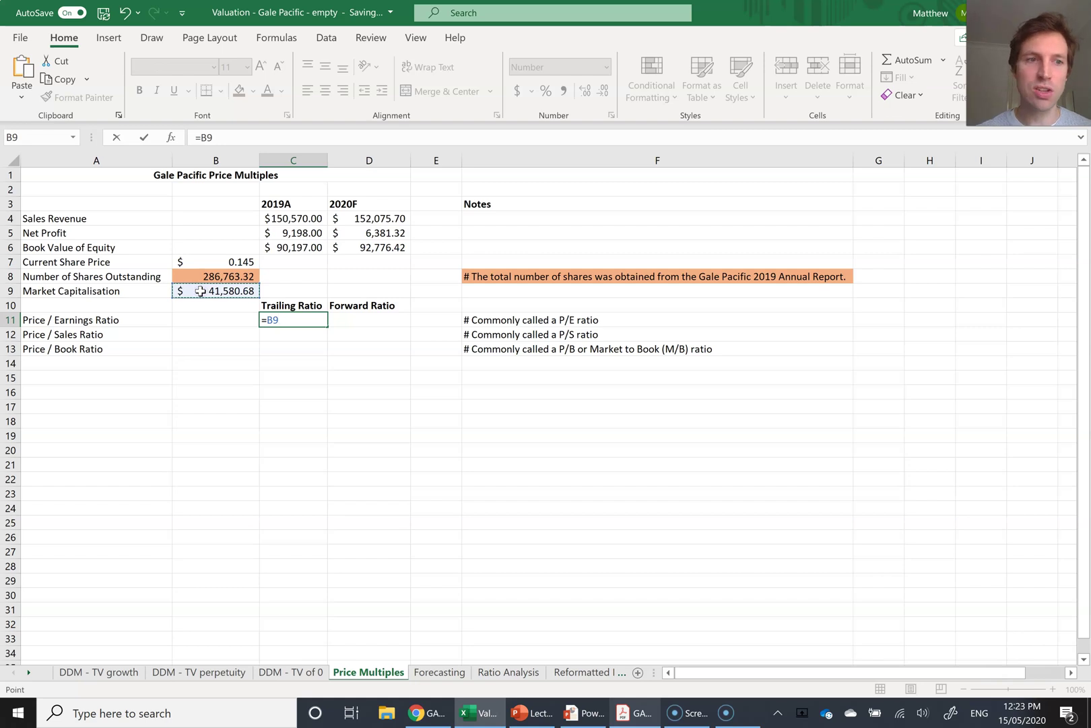
type("/")
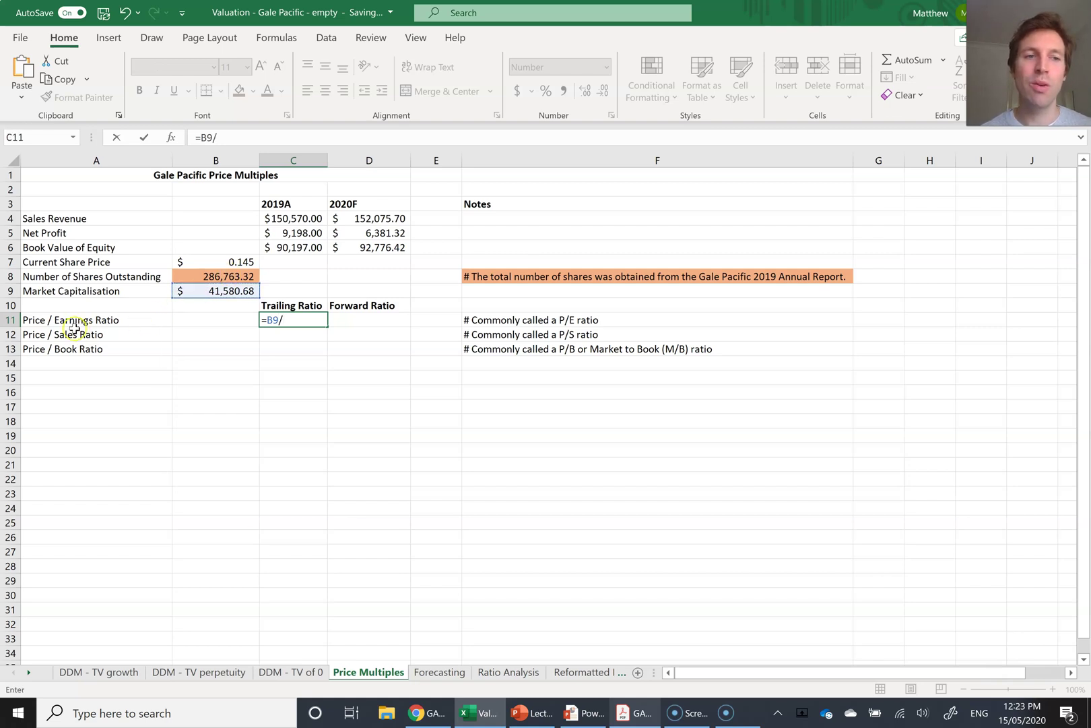
left_click(278, 233)
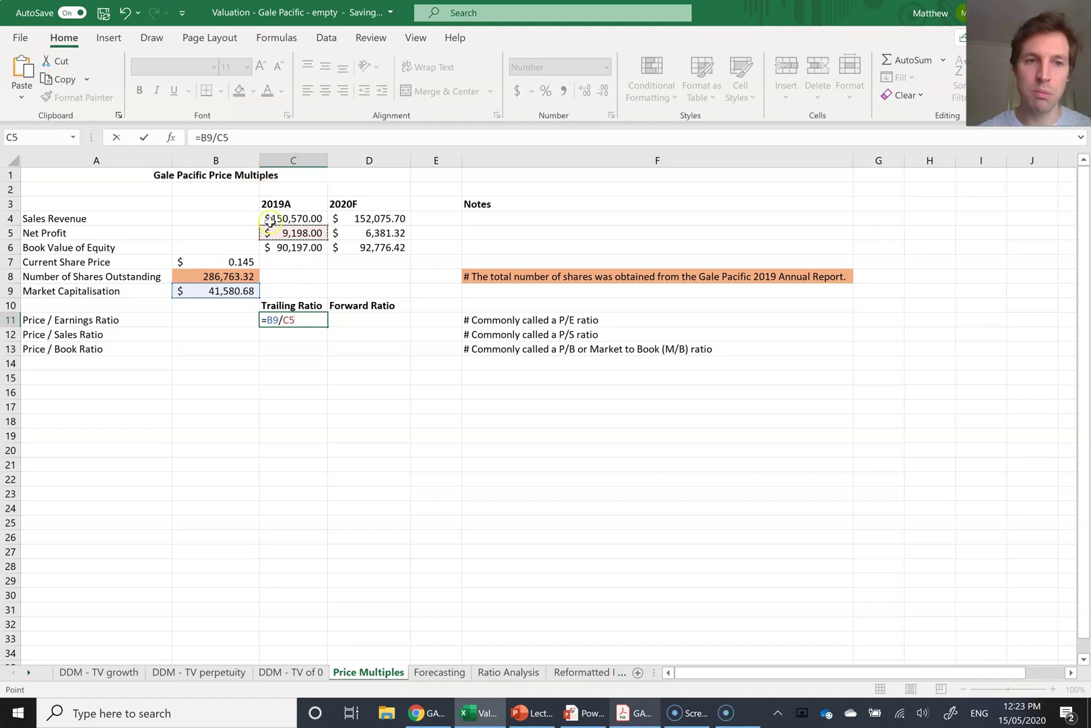
left_click(209, 139)
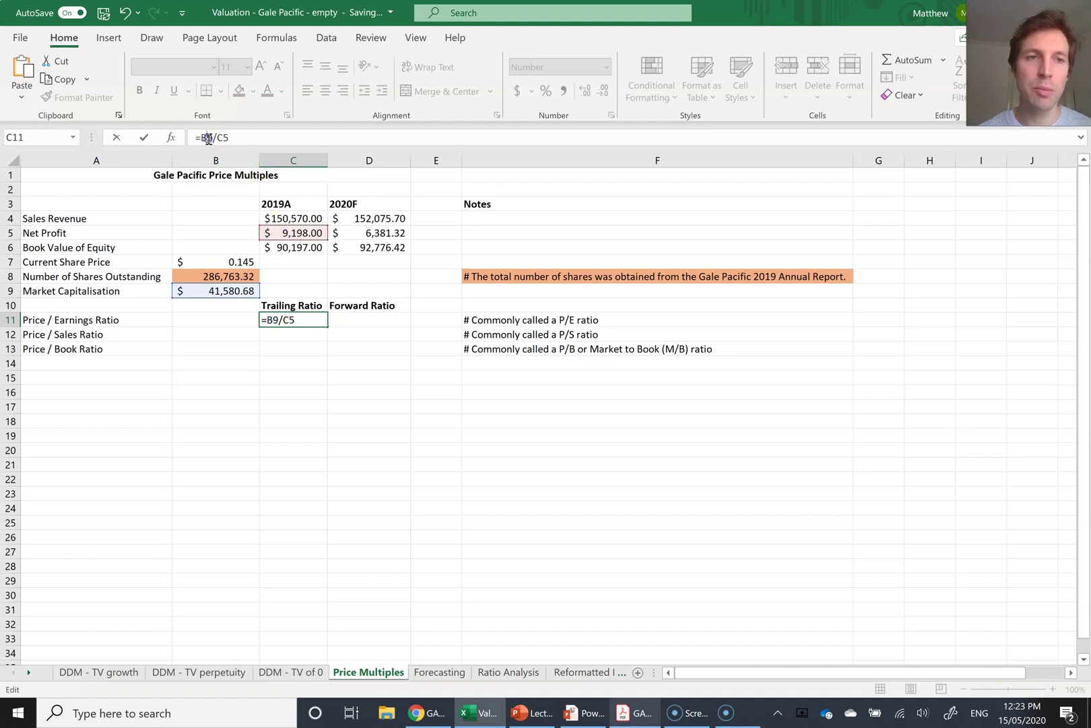
key("F4")
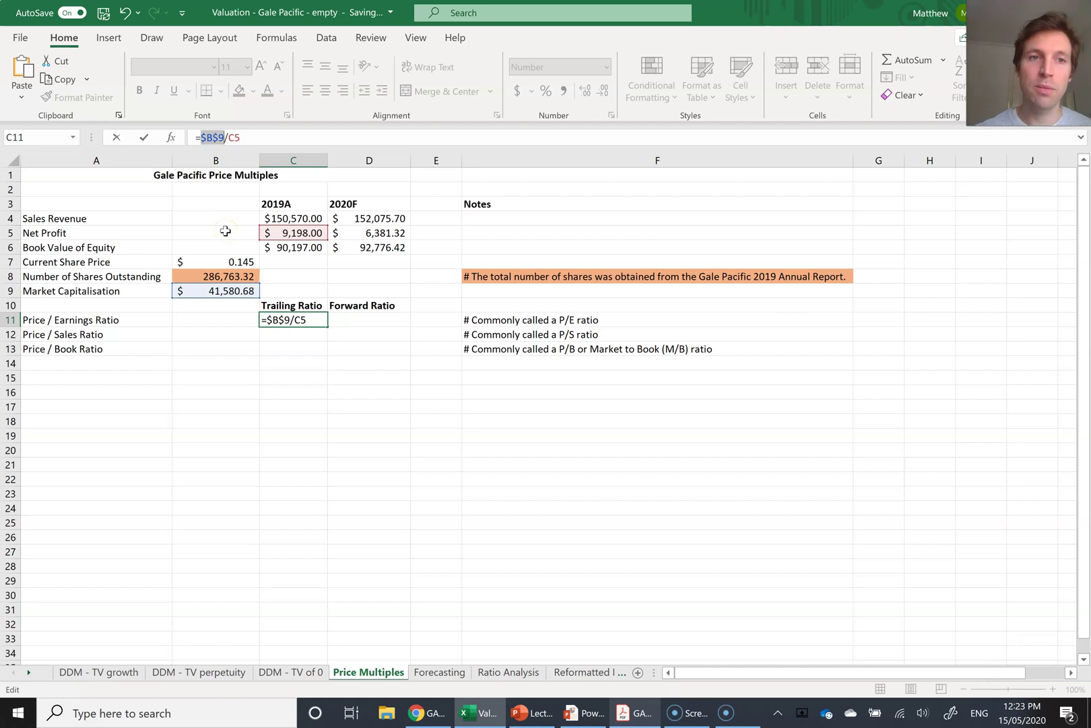
key("Return")
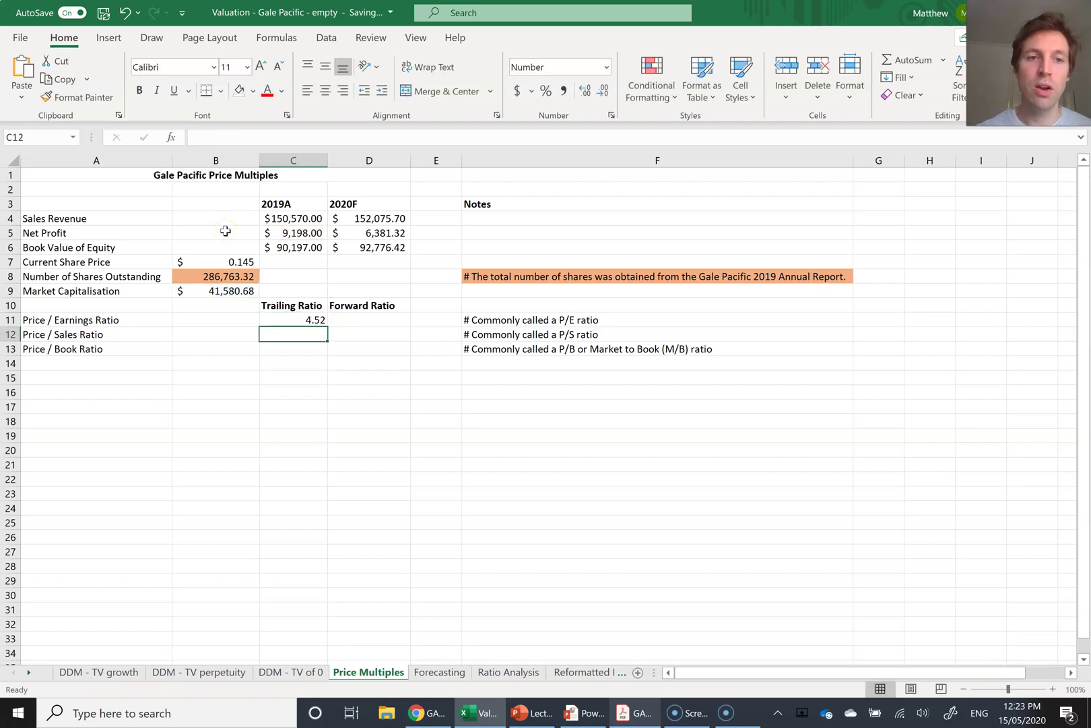
Step: Fill the Price / Earnings formula from C11 across to the Forward Ratio cell D11 and check its references
left_click(312, 321)
left_click_drag(329, 329, 377, 322)
double_click(370, 320)
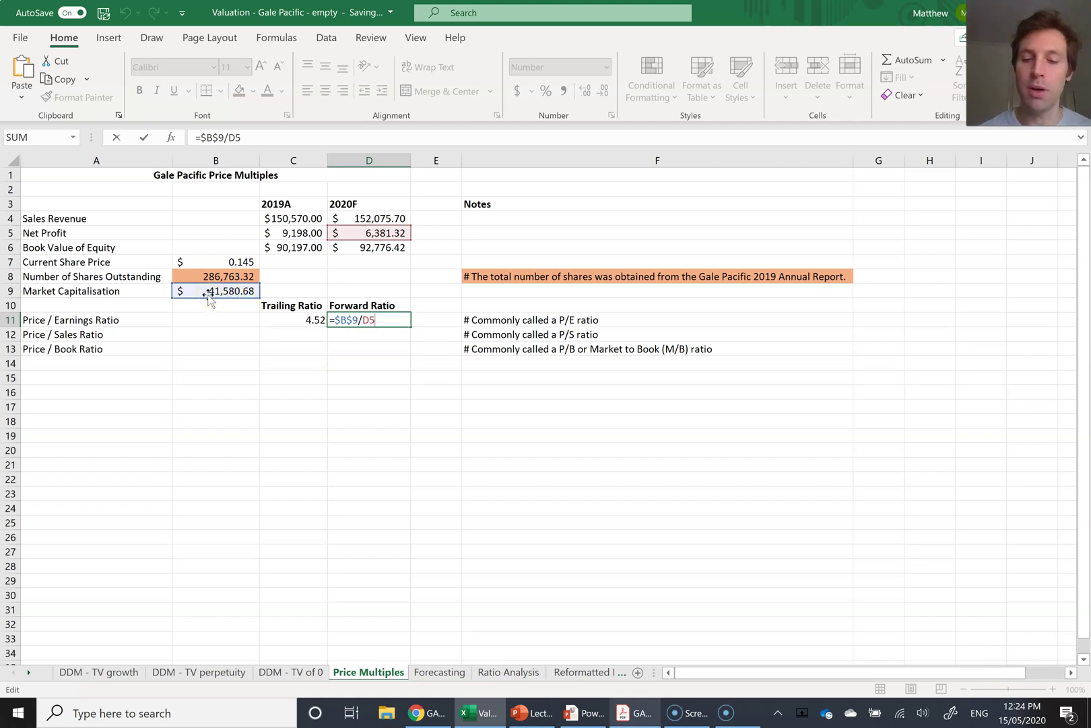
key("Return")
Step: Calculate the trailing Price / Sales ratio in C12 with =$B$9/C4, using an absolute reference to market capitalisation
type("=")
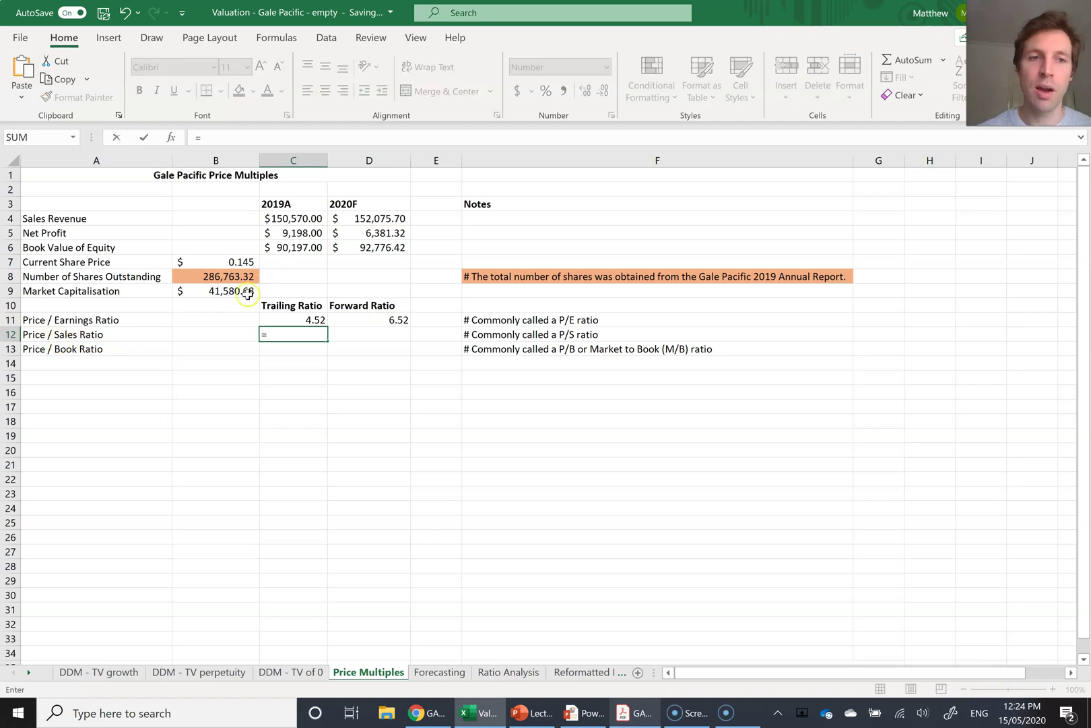
left_click(214, 290)
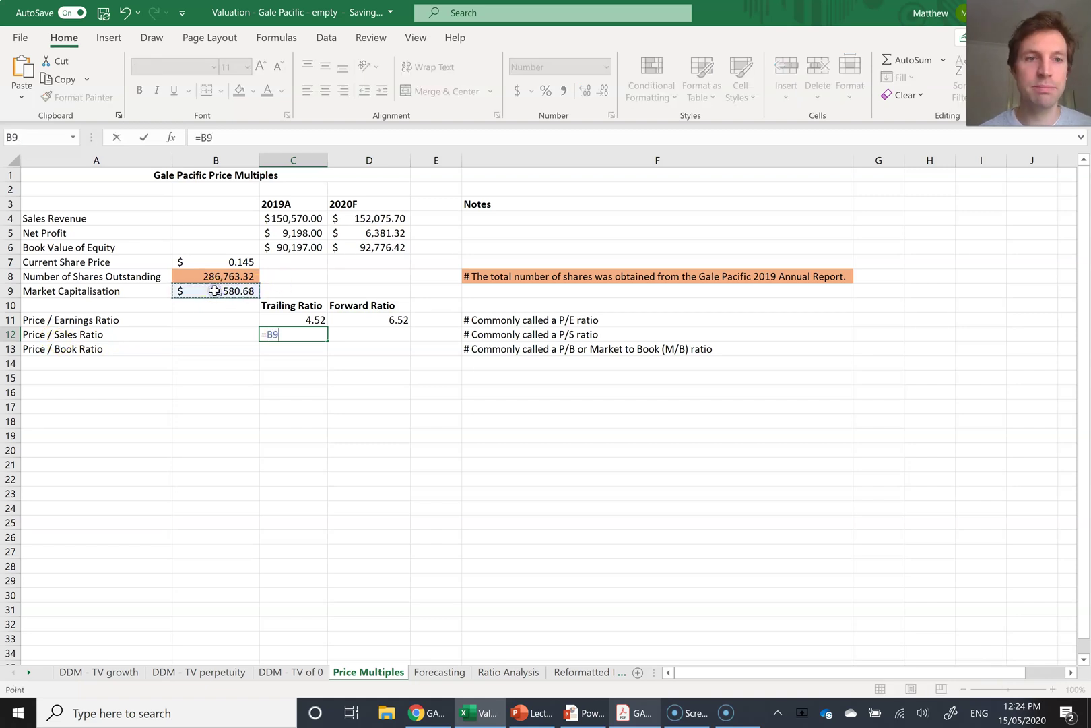
key("F4")
type("/")
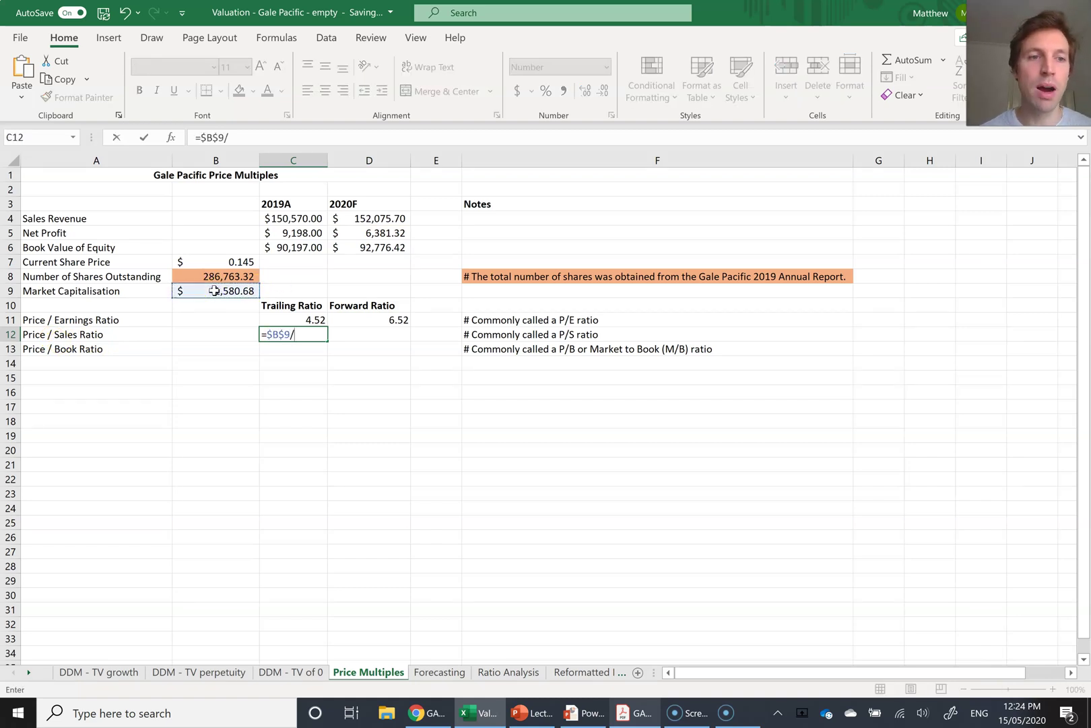
left_click(316, 218)
key("Return")
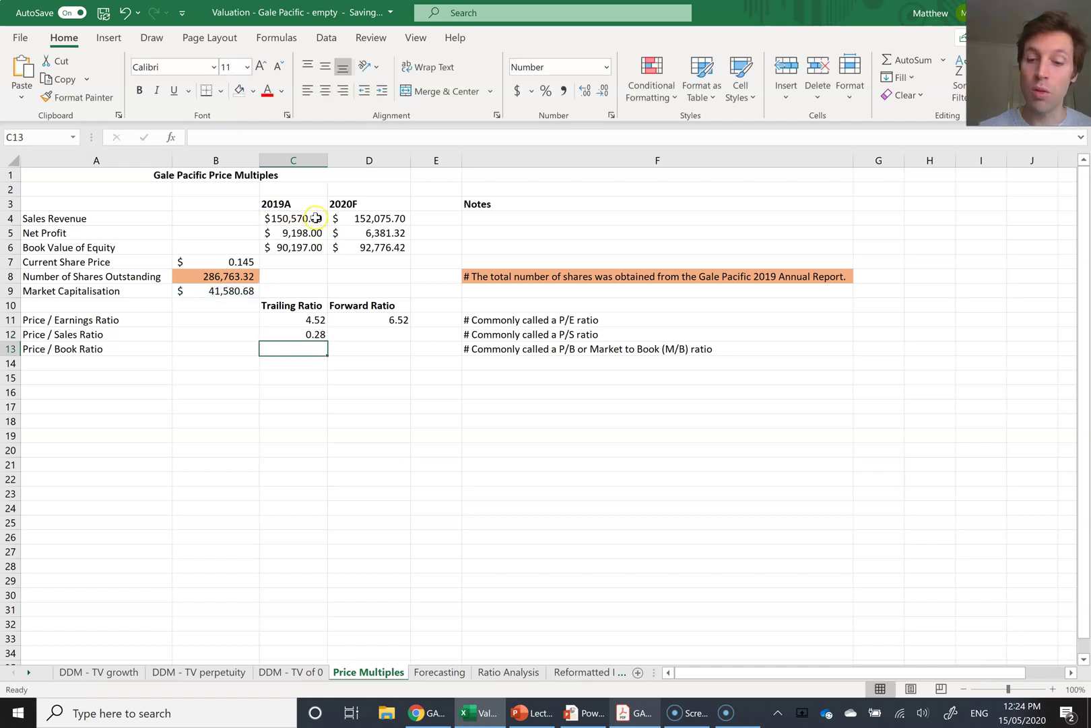
Step: Calculate the trailing Price / Book ratio in C13 with =$B$9/C6, keeping the market capitalisation reference absolute
type("=")
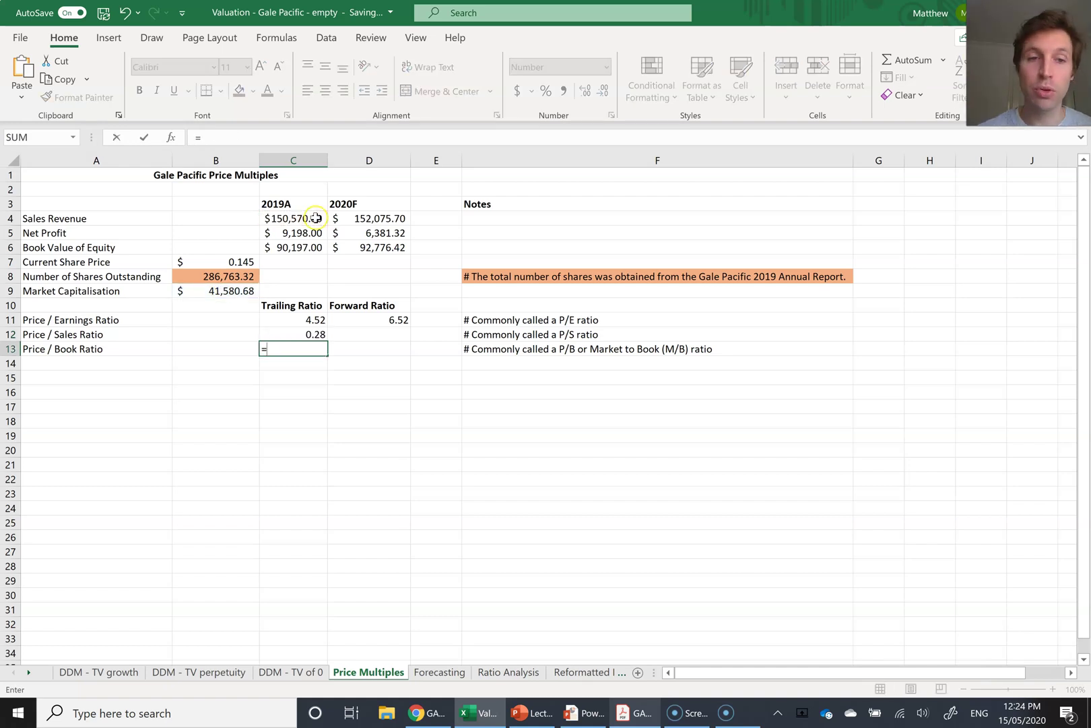
left_click(211, 289)
key("F4")
type("/")
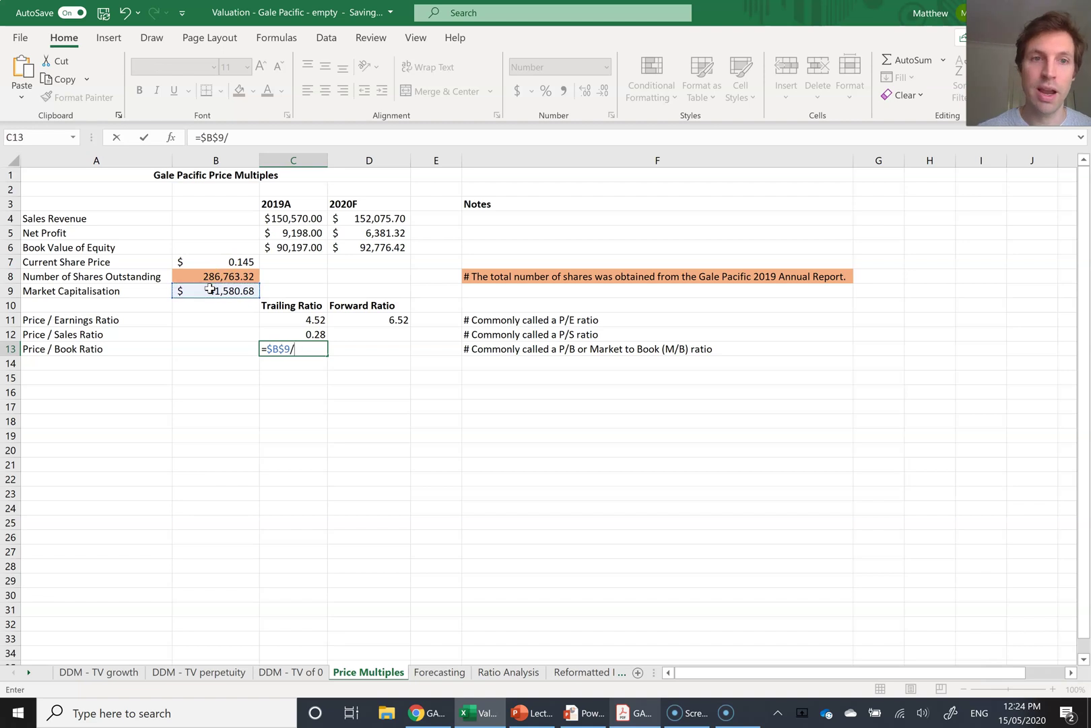
left_click(288, 247)
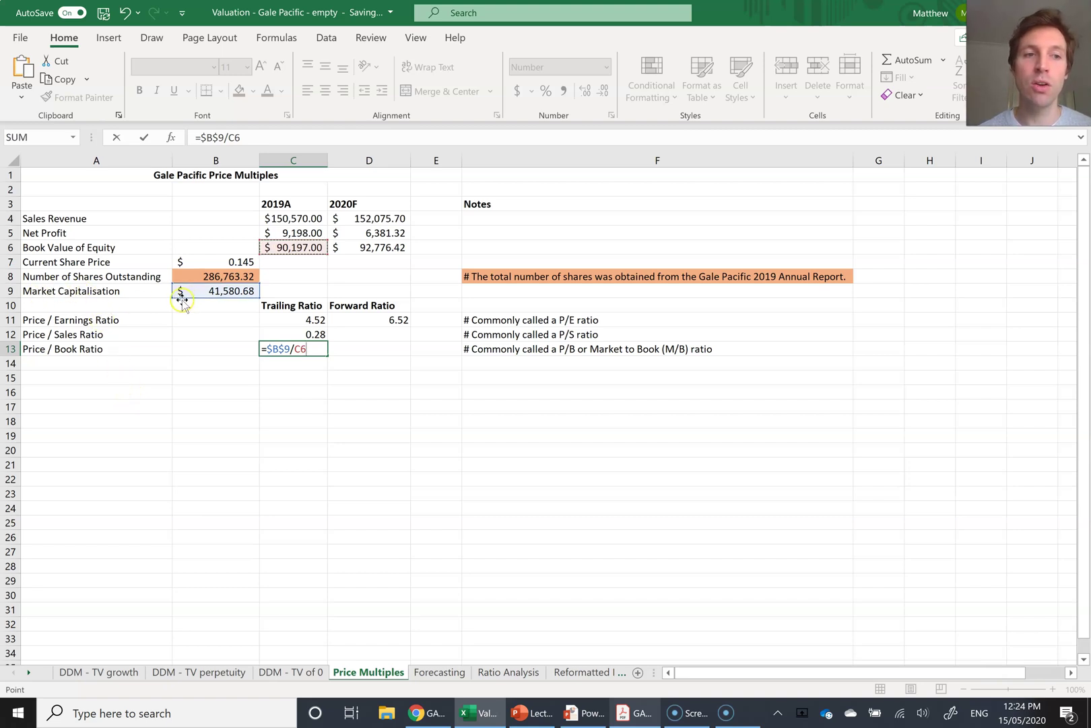
key("Return")
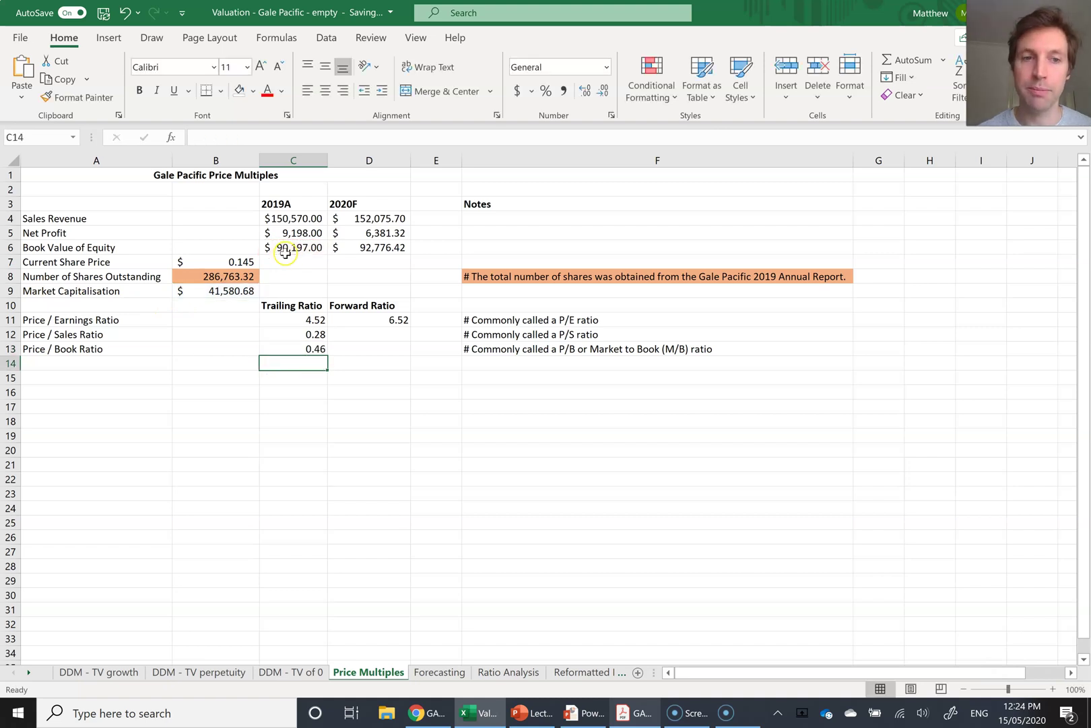
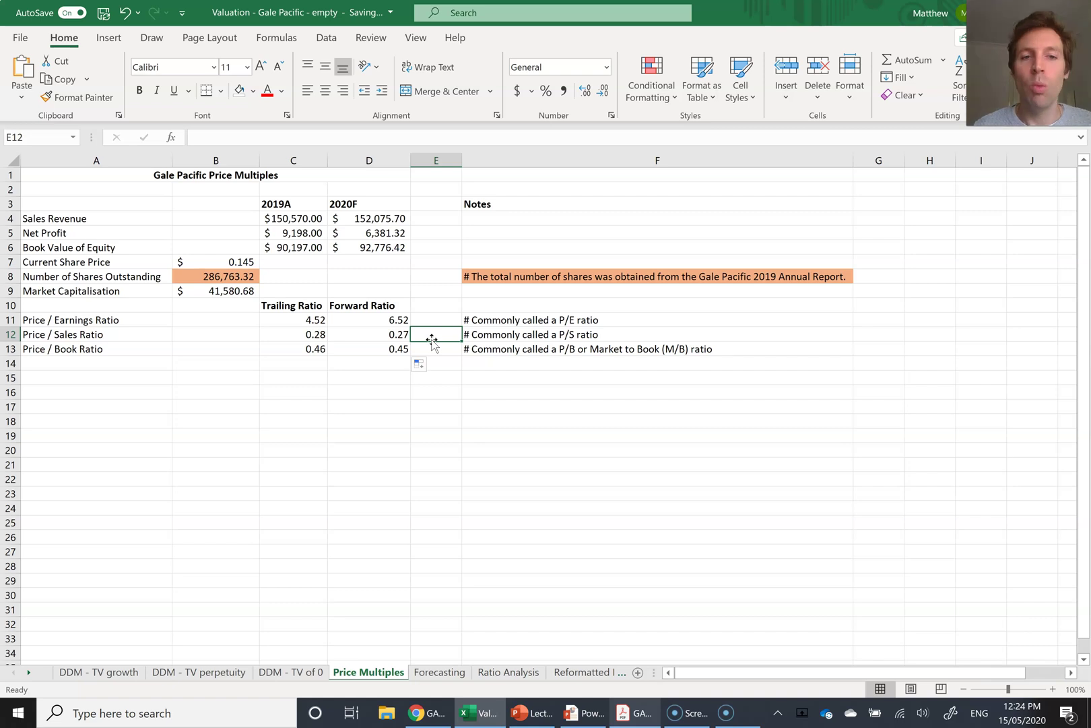
Step: Examine the trailing and forward Price / Earnings ratios, the trailing Price / Book ratio and the 2019A book value of equity behind it
key("Up")
key("Left")
key("Left")
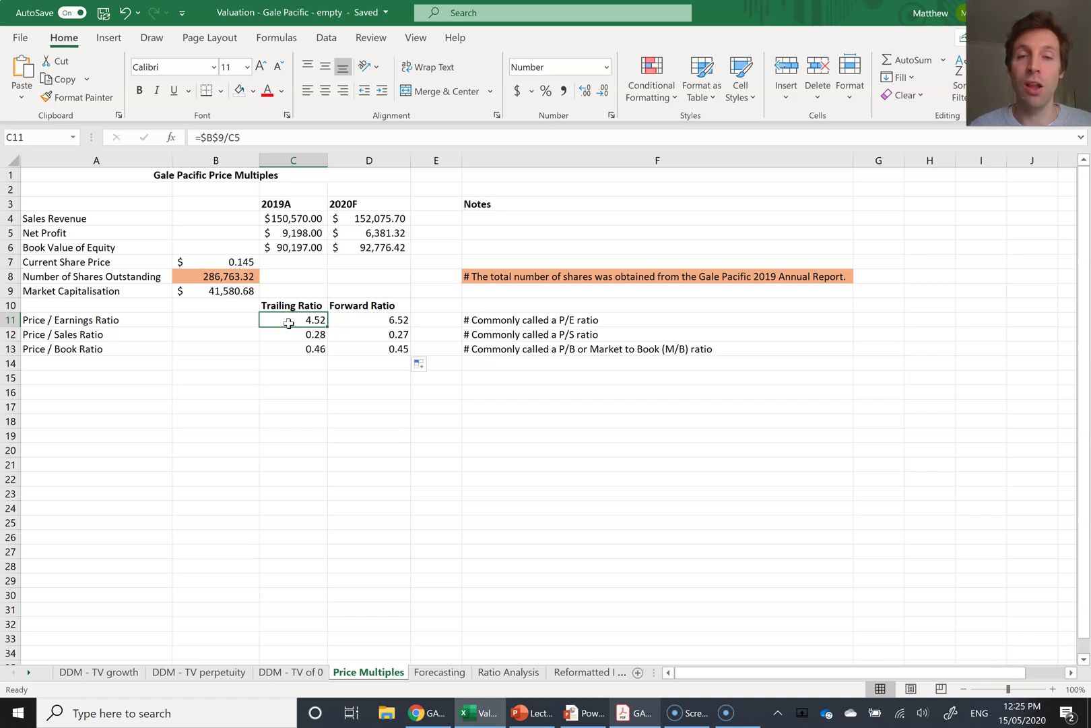
left_click(290, 323)
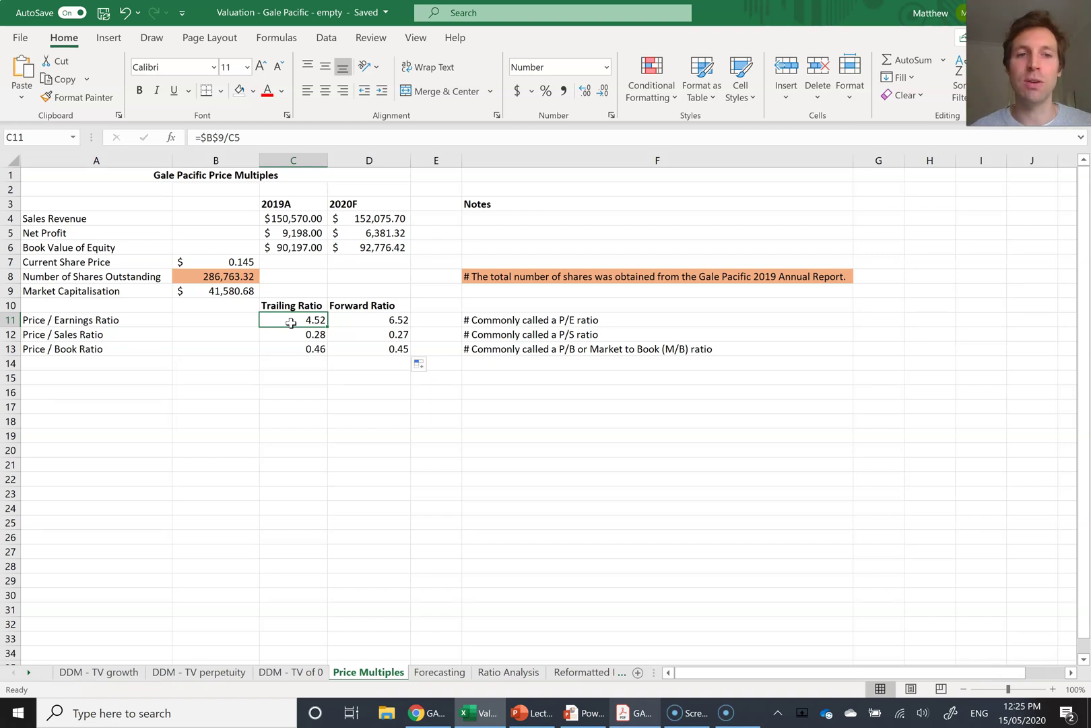
left_click(357, 318)
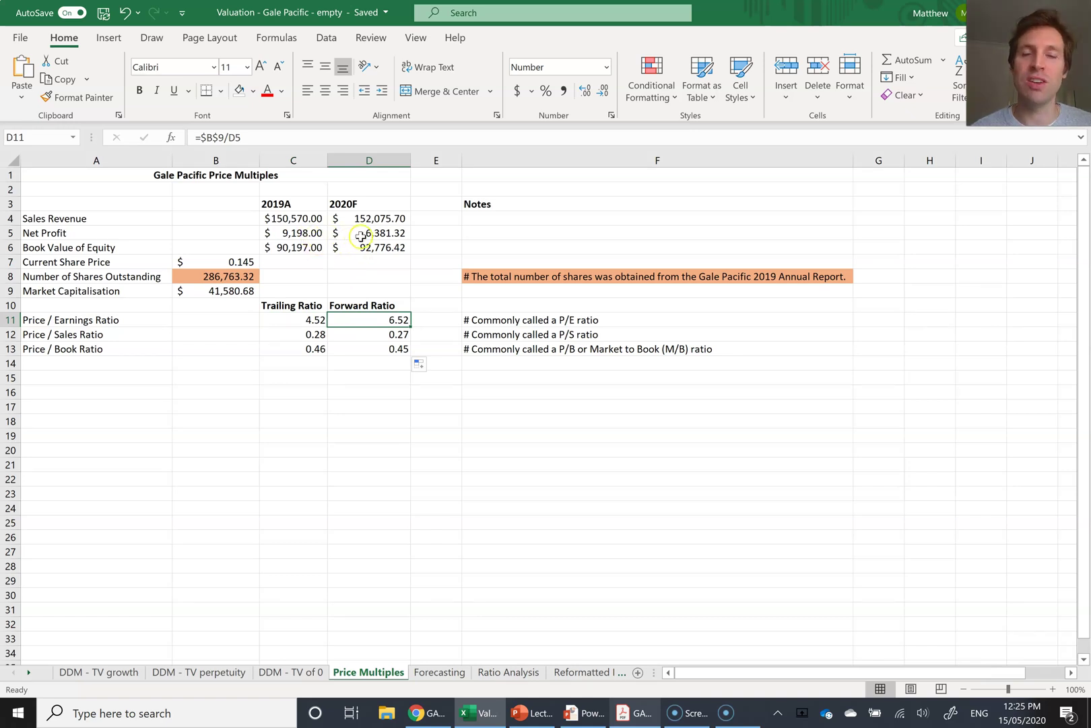
left_click(373, 320)
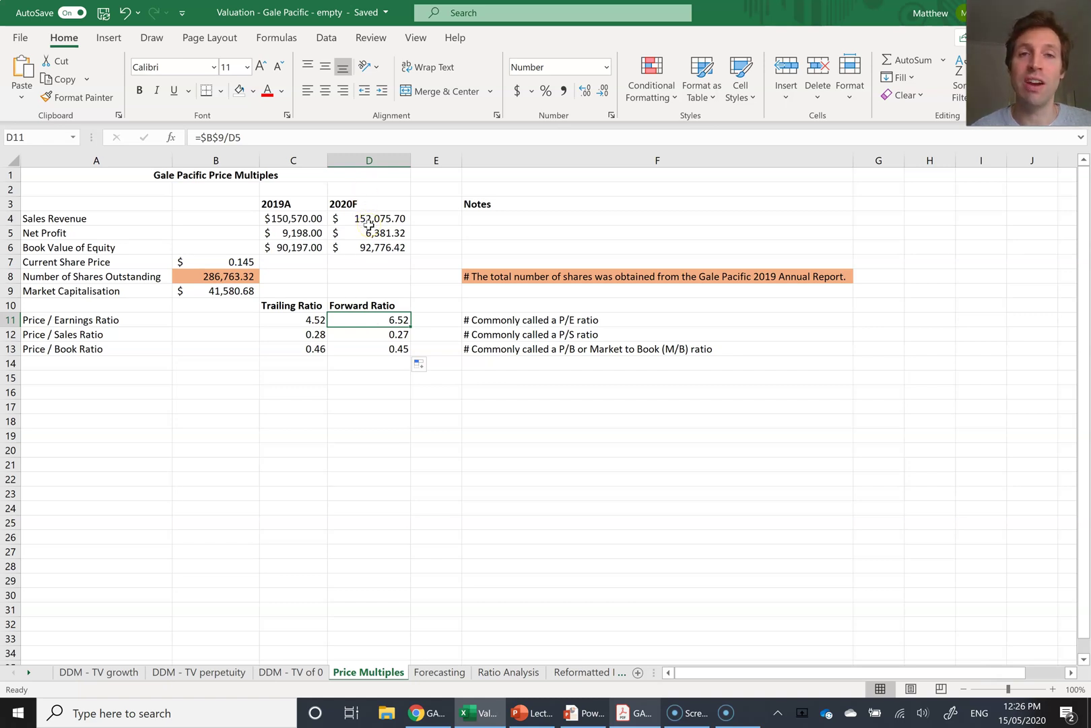
left_click(294, 350)
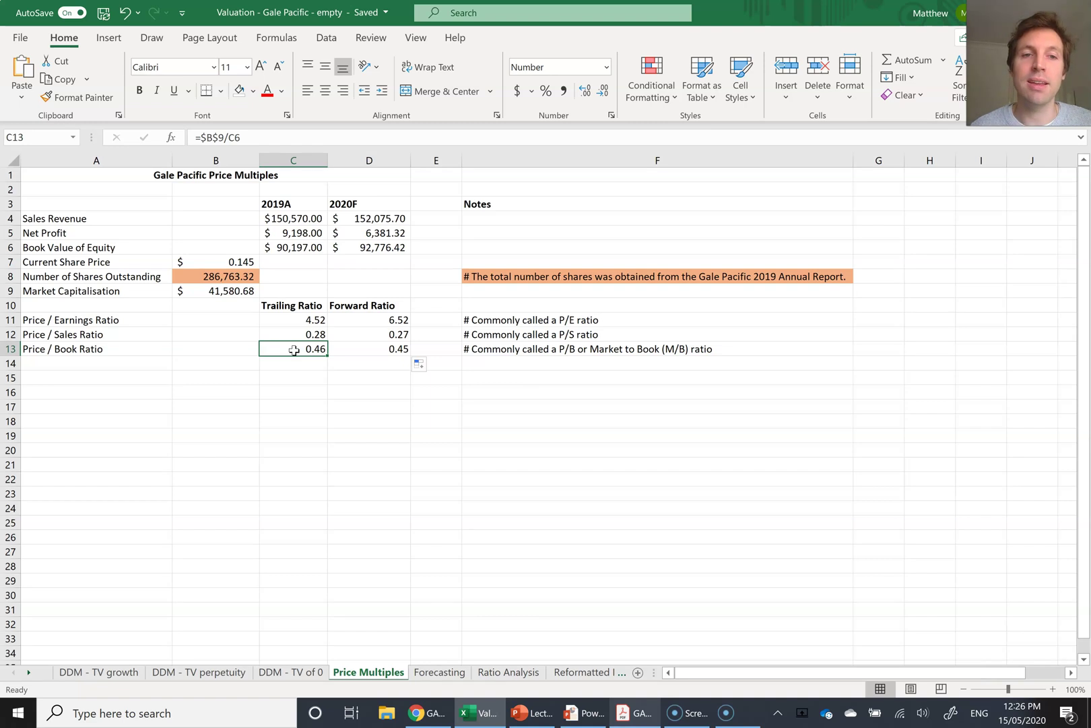
left_click(269, 249)
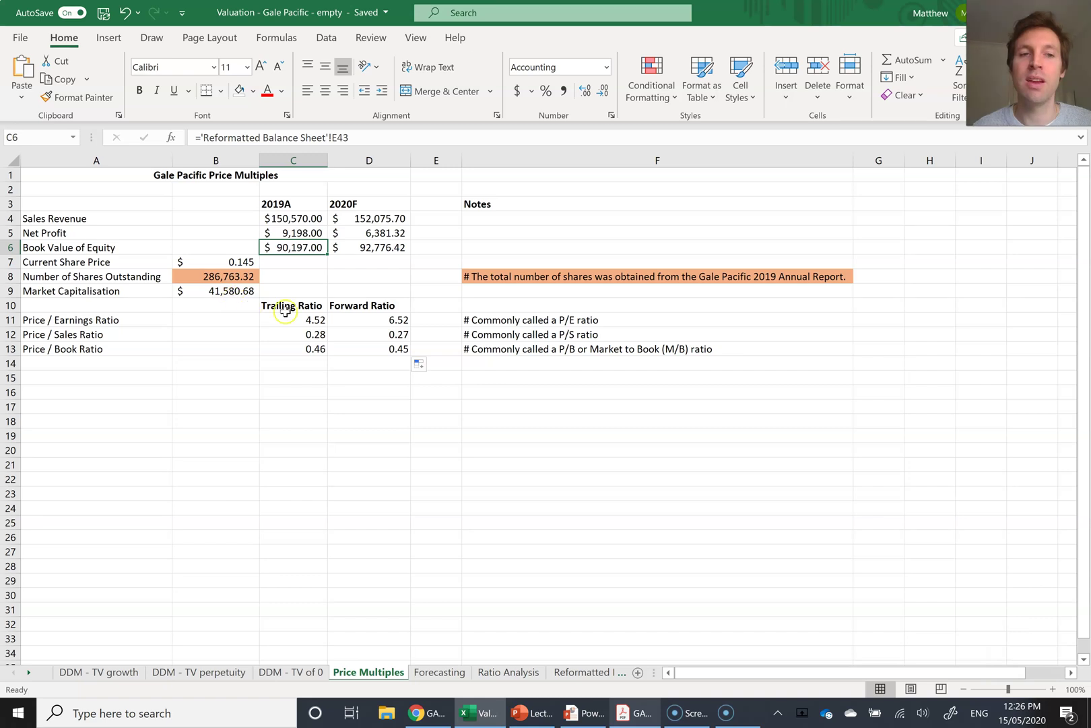
left_click(292, 348)
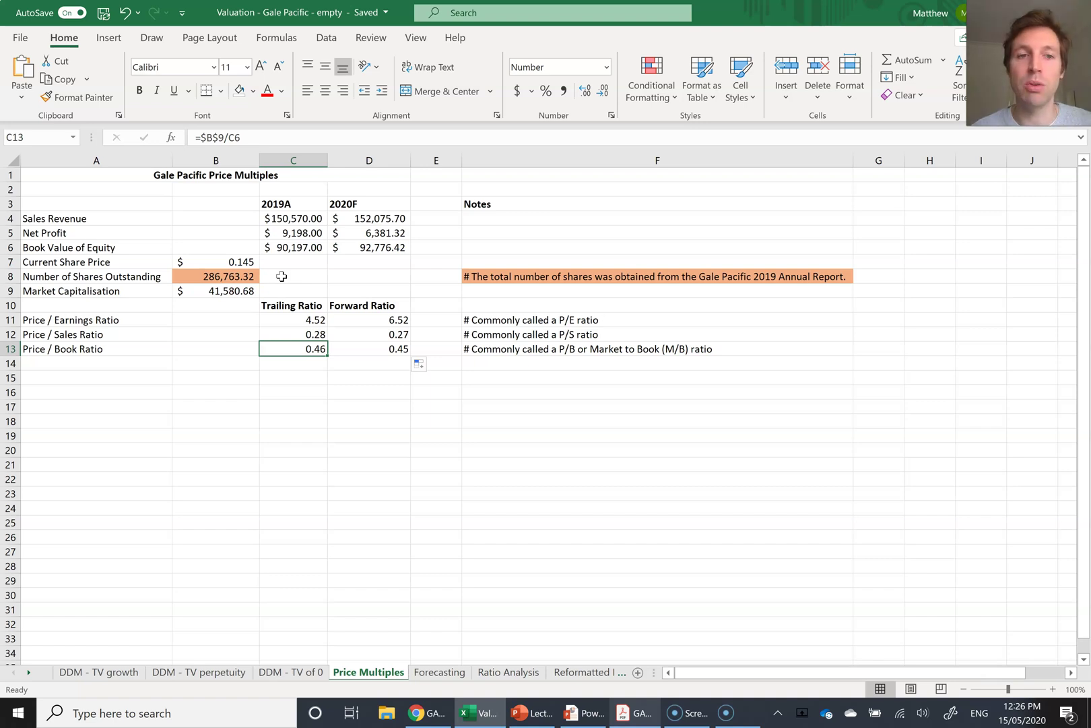
left_click(282, 347)
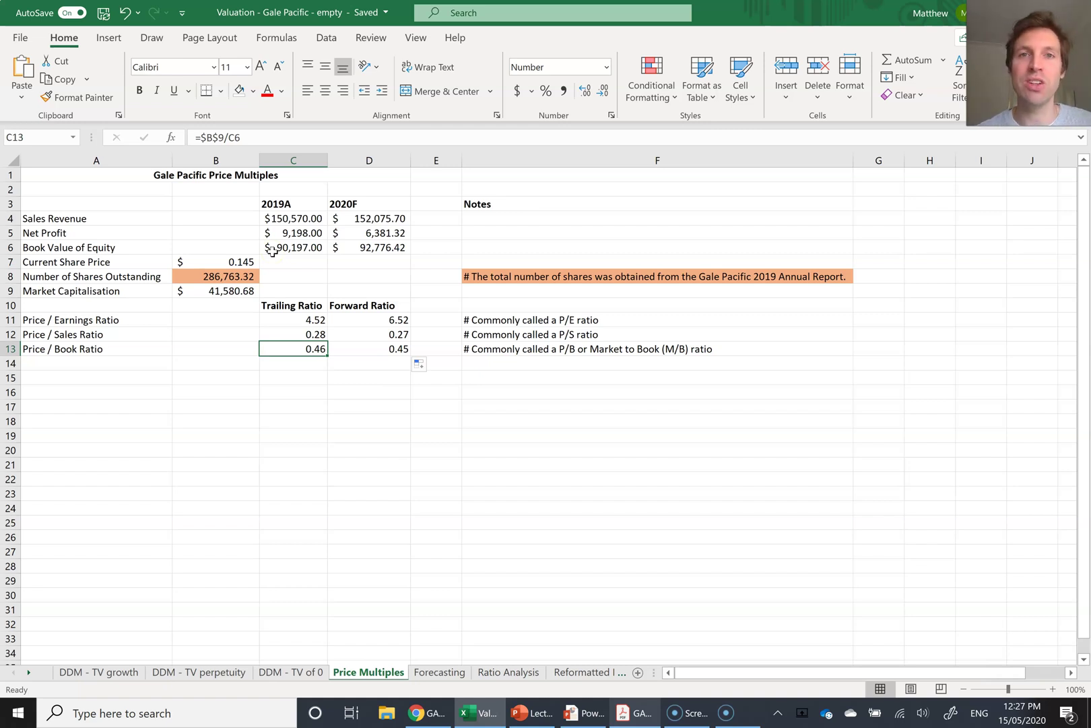
key("Down")
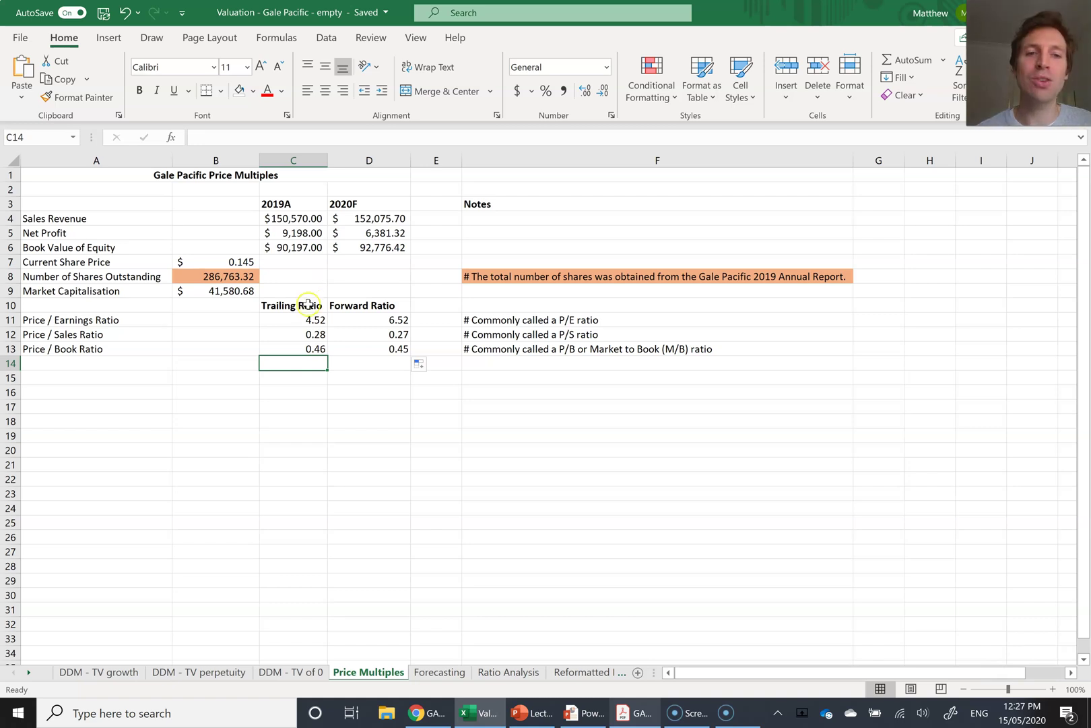
left_click_drag(282, 317, 276, 349)
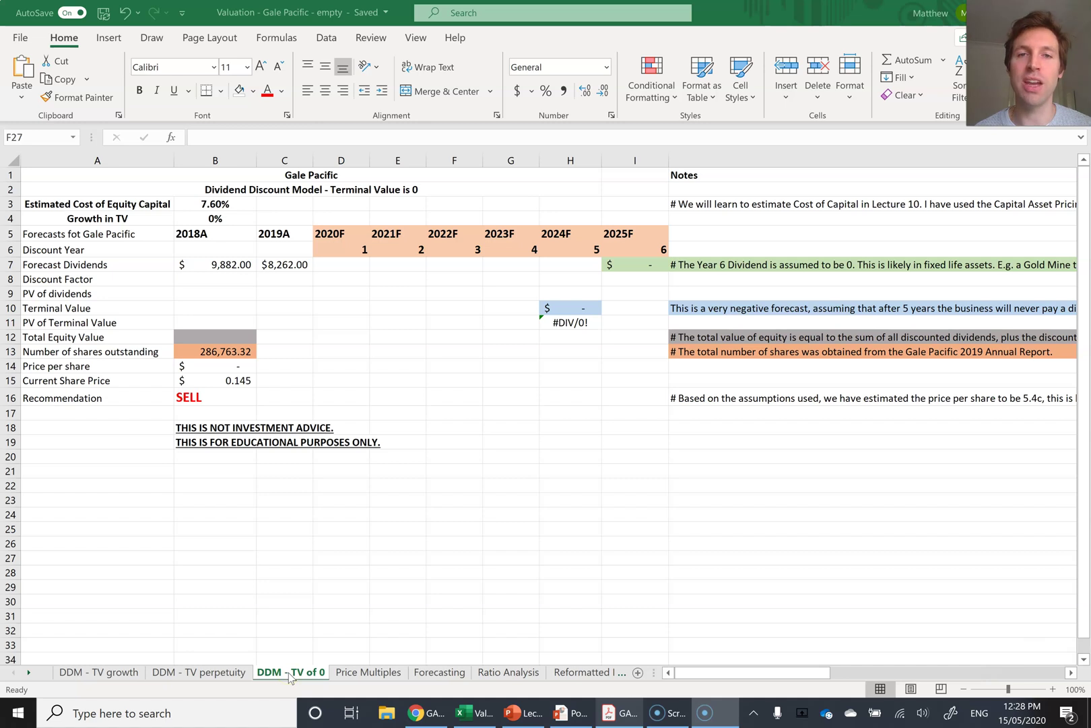
Step: Review the cost of equity and terminal growth assumptions and the actual and forecast year columns in the DDM - TV of 0 sheet
left_click(253, 673)
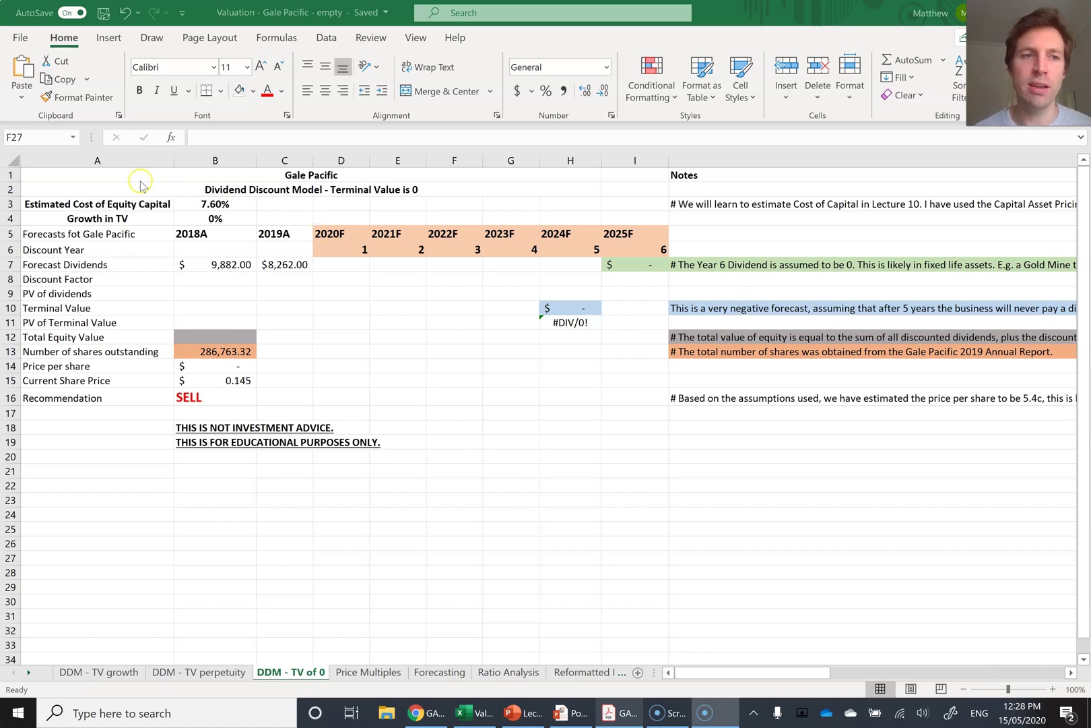
left_click(204, 206)
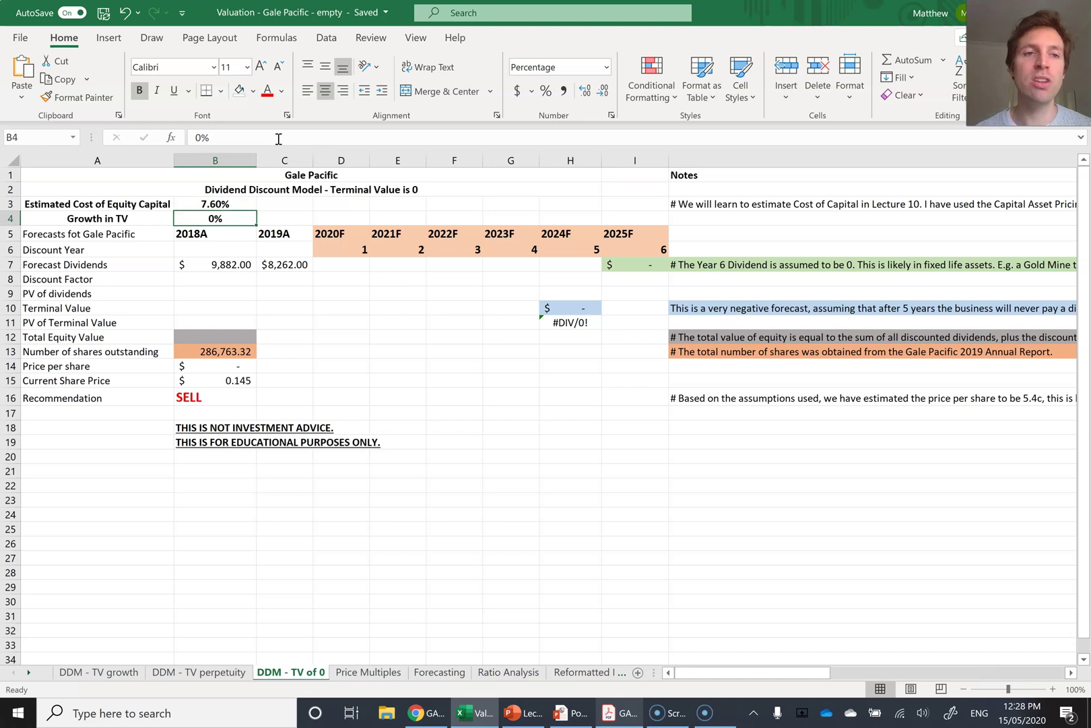
left_click(188, 202)
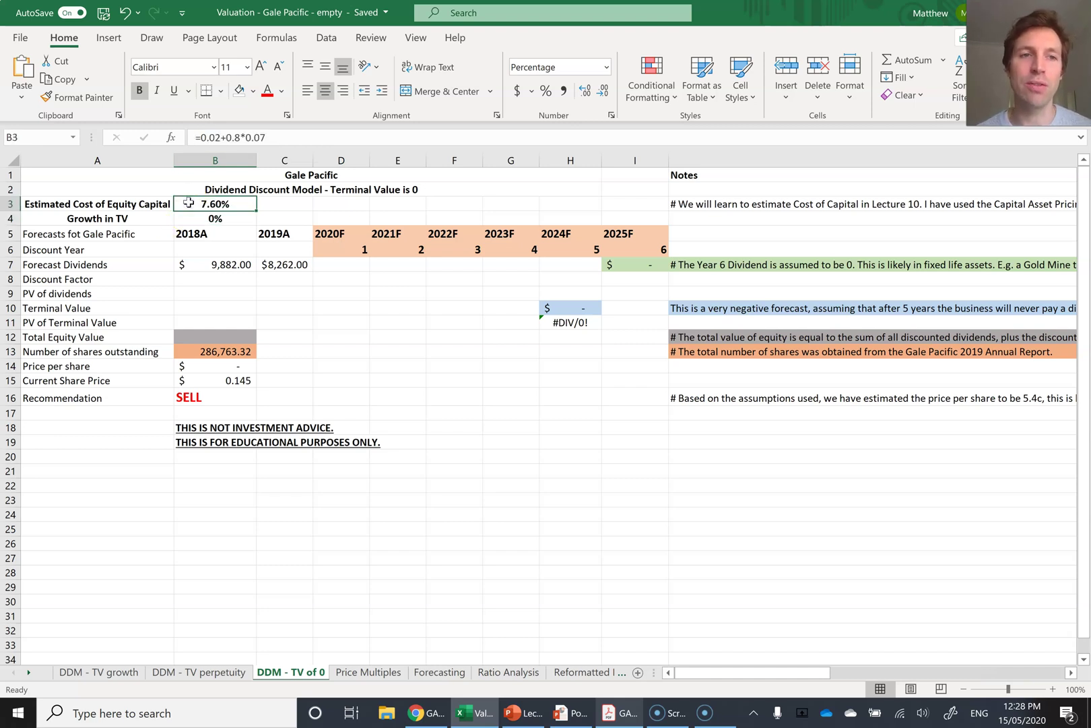
left_click(226, 214)
left_click(210, 218)
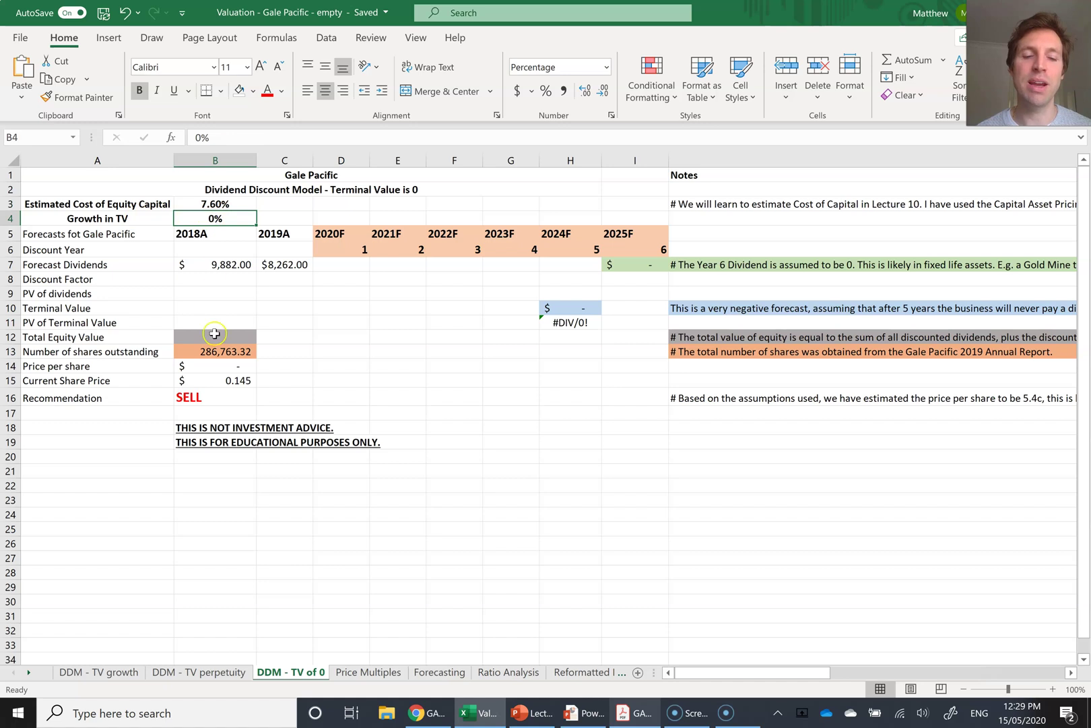
left_click(297, 679)
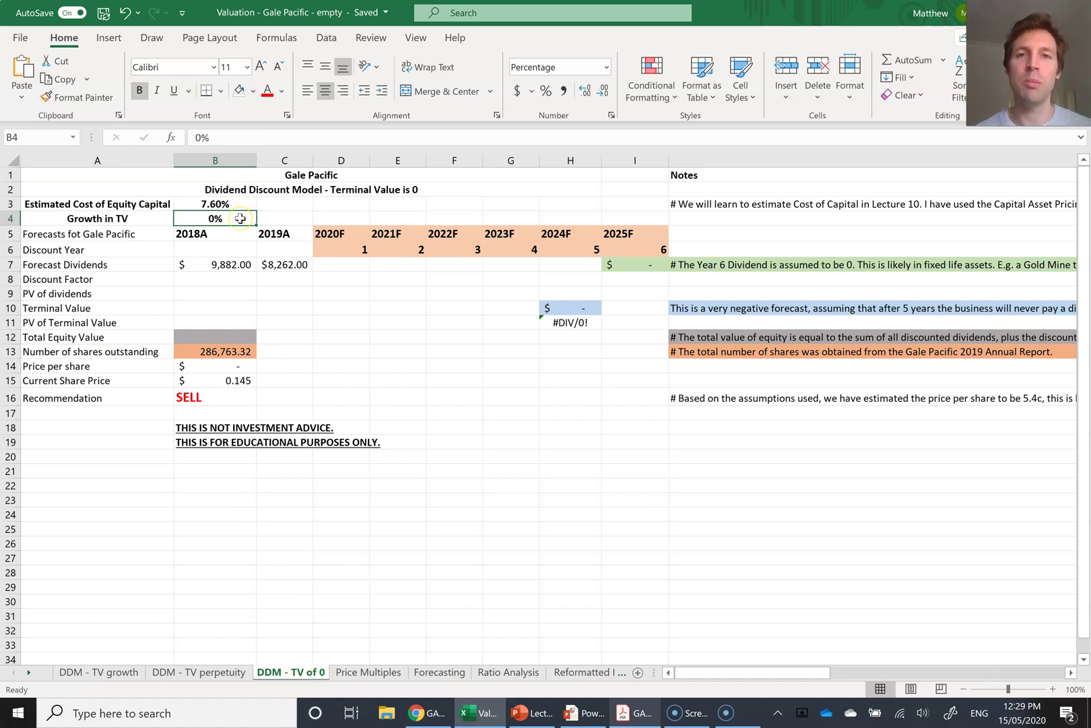
left_click(224, 677)
left_click(94, 678)
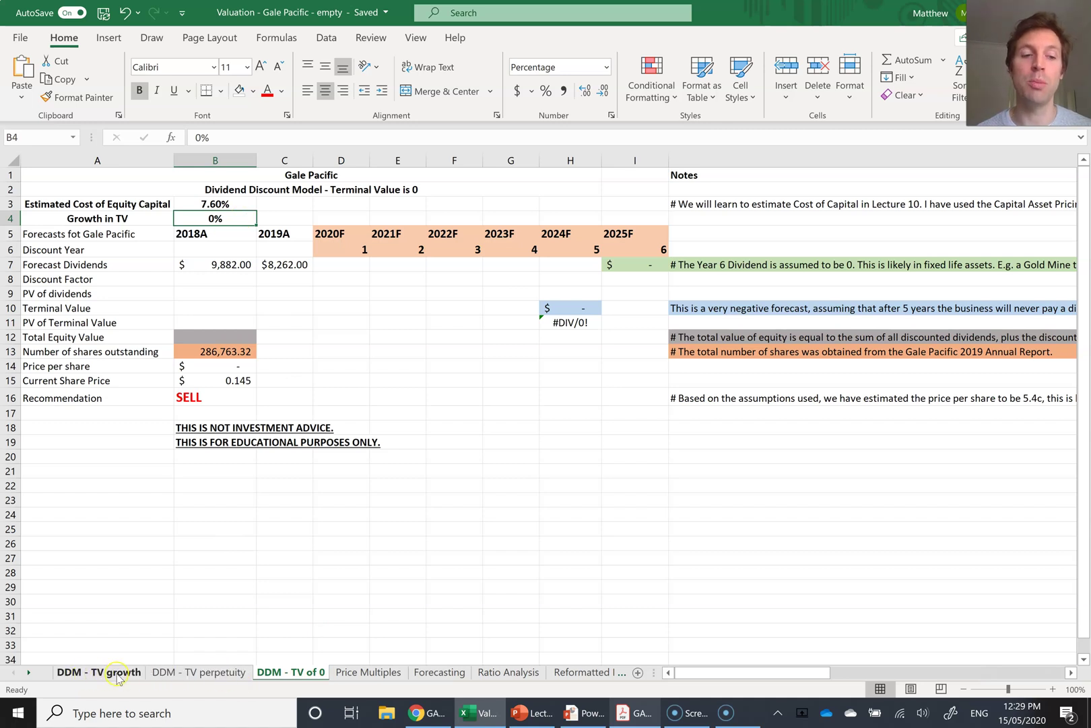
left_click(325, 264)
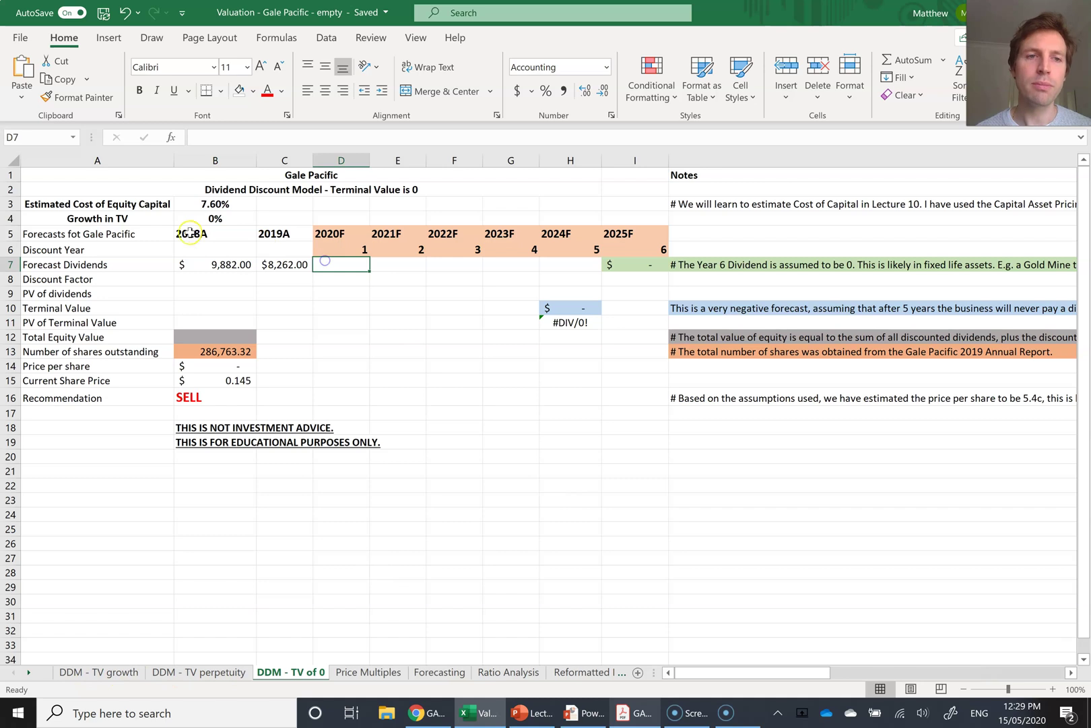
left_click(189, 233)
left_click(279, 235)
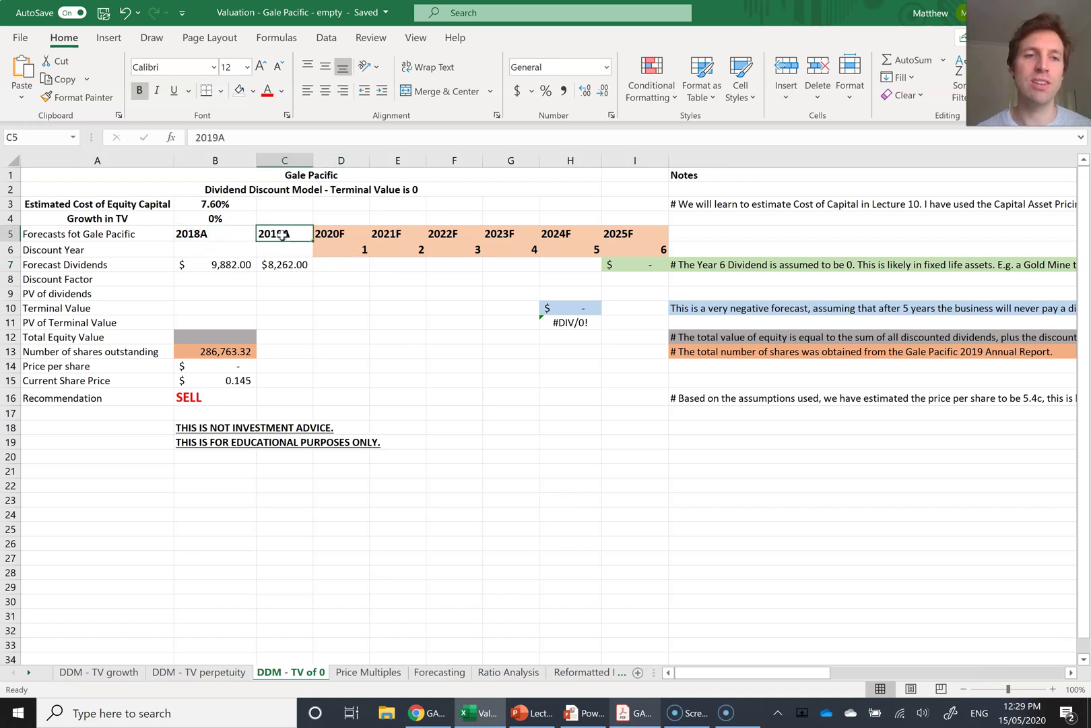
left_click_drag(324, 233, 663, 250)
left_click_drag(176, 233, 278, 263)
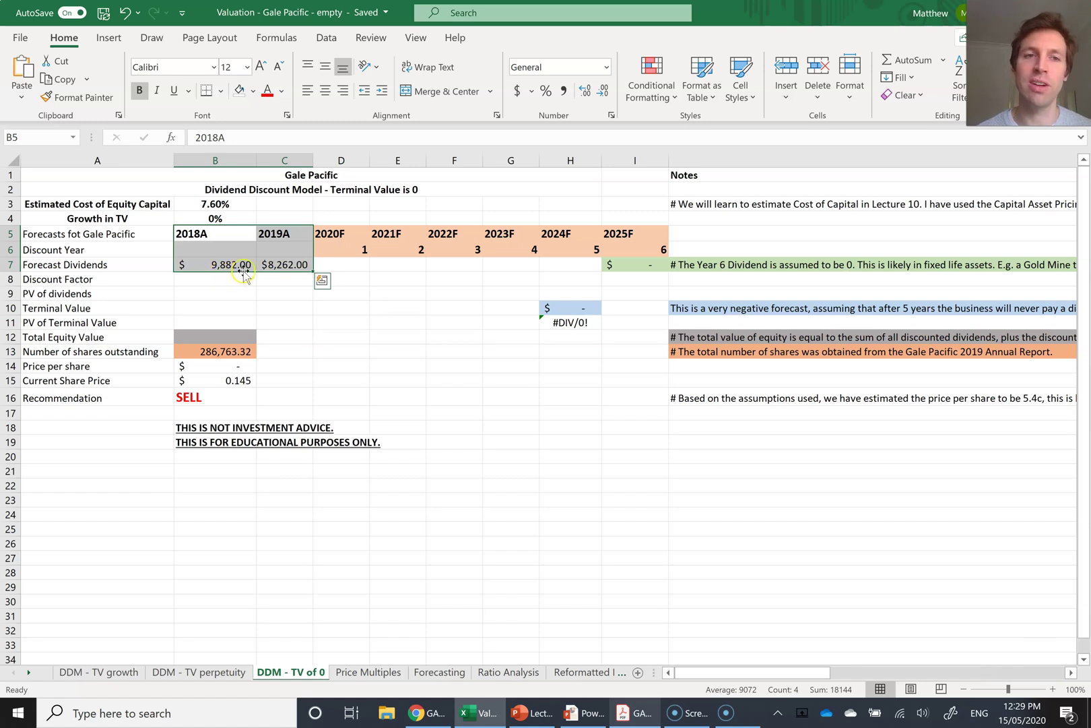
Step: Link the 2020F forecast dividend in D7 to the net payments to shareholders with =Forecasting!F11
left_click(356, 262)
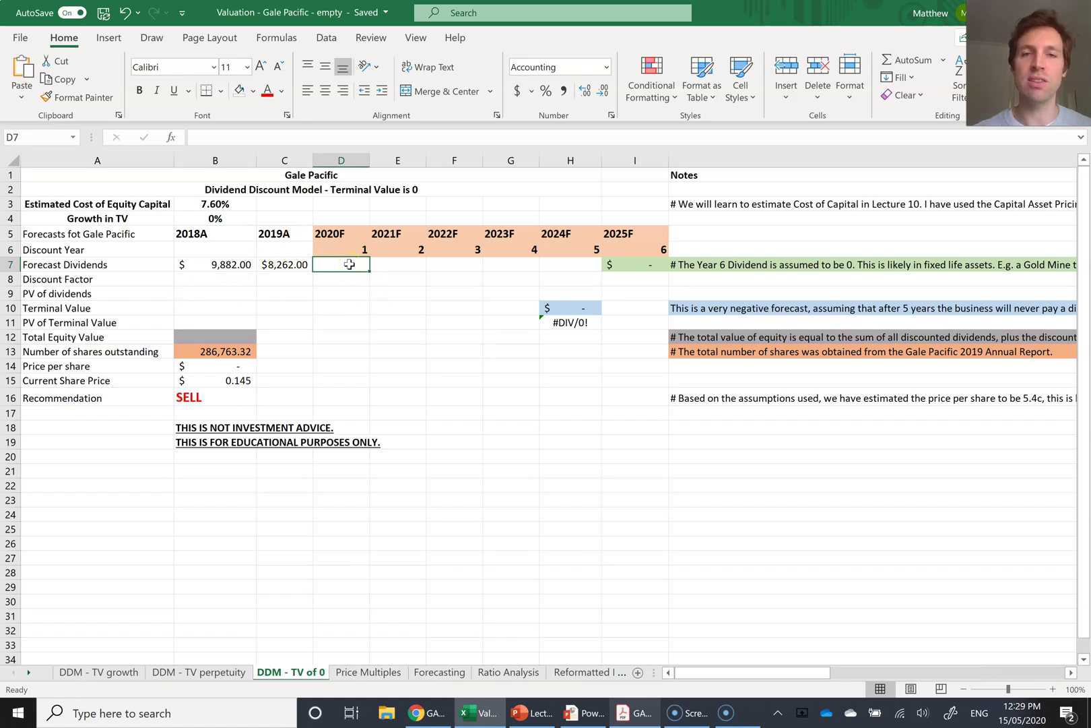
type("=")
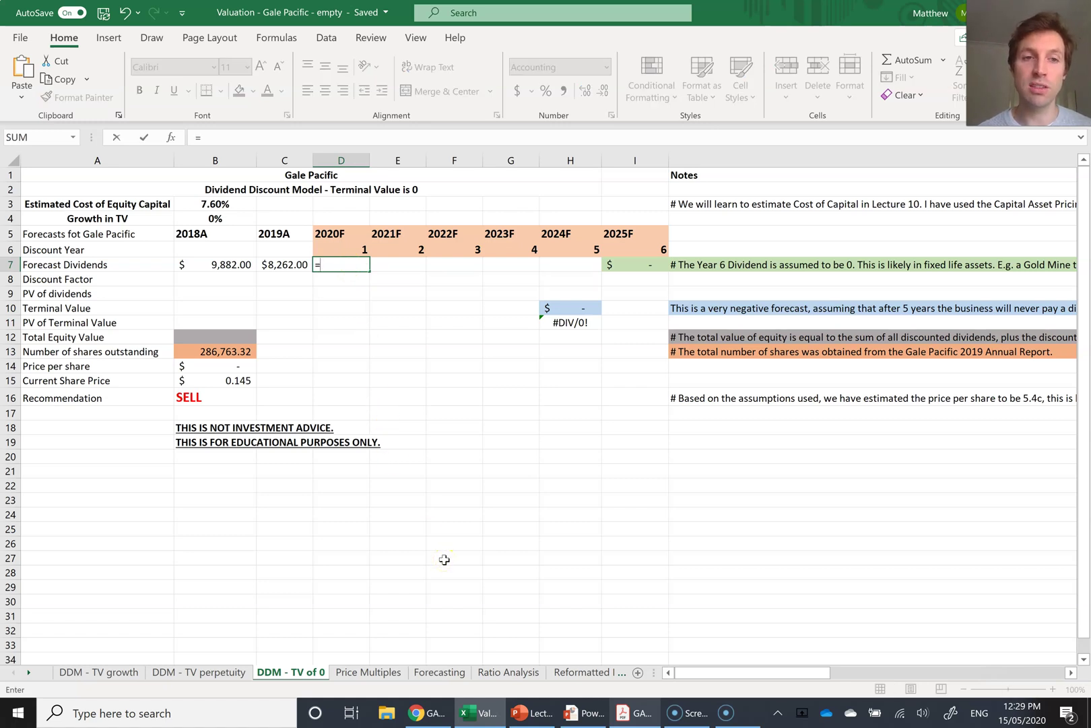
left_click(446, 675)
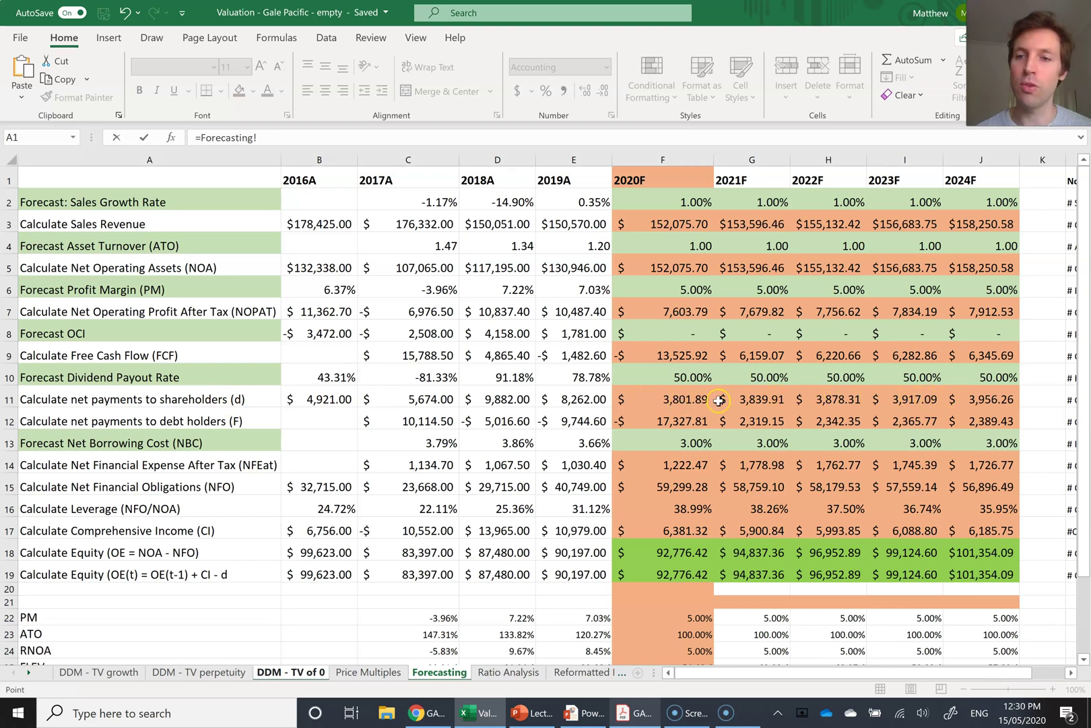
left_click(661, 399)
key("Return")
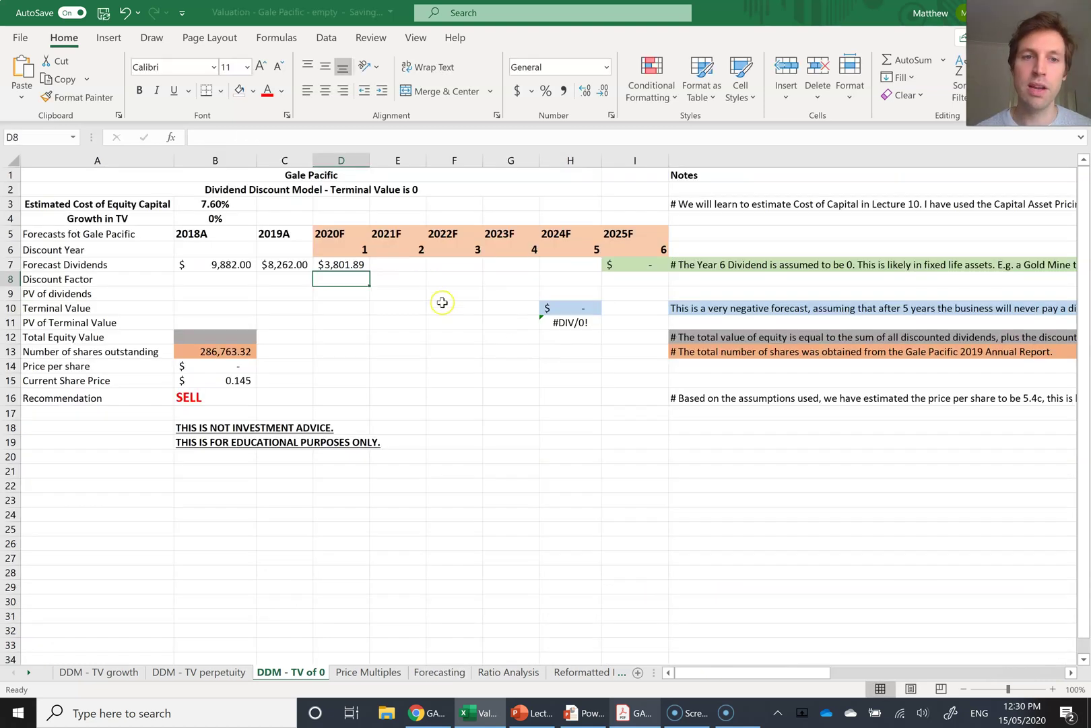
Step: Fill the forecast dividend link from D7 across to the 2024F cell H7
left_click(337, 265)
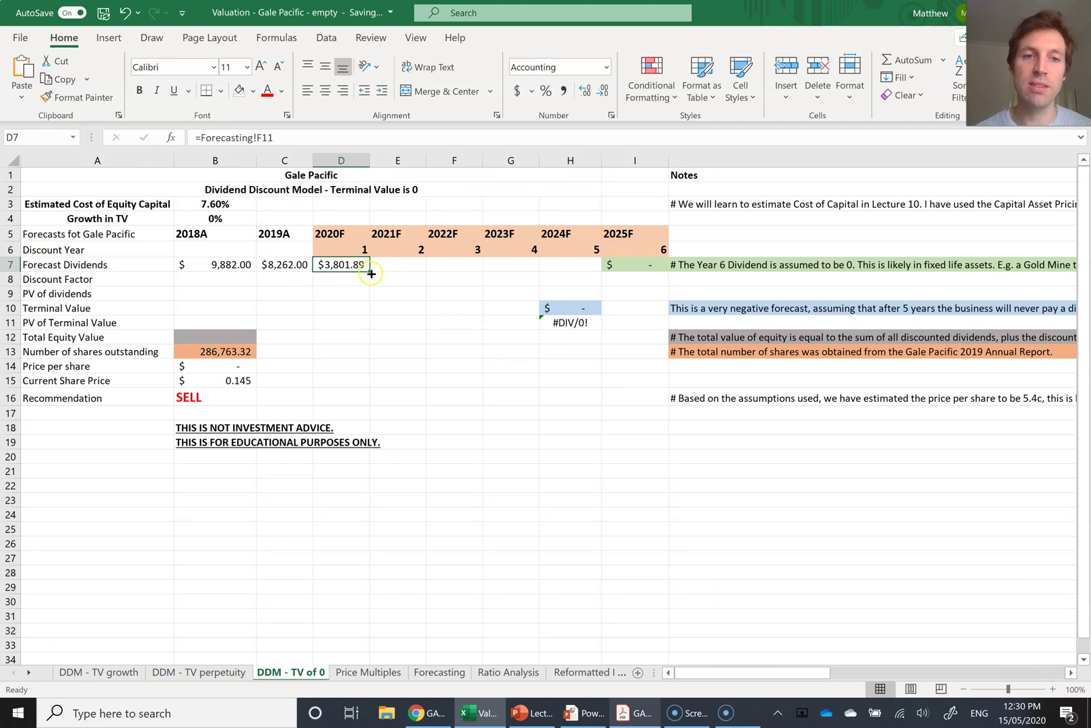
left_click_drag(368, 272, 582, 275)
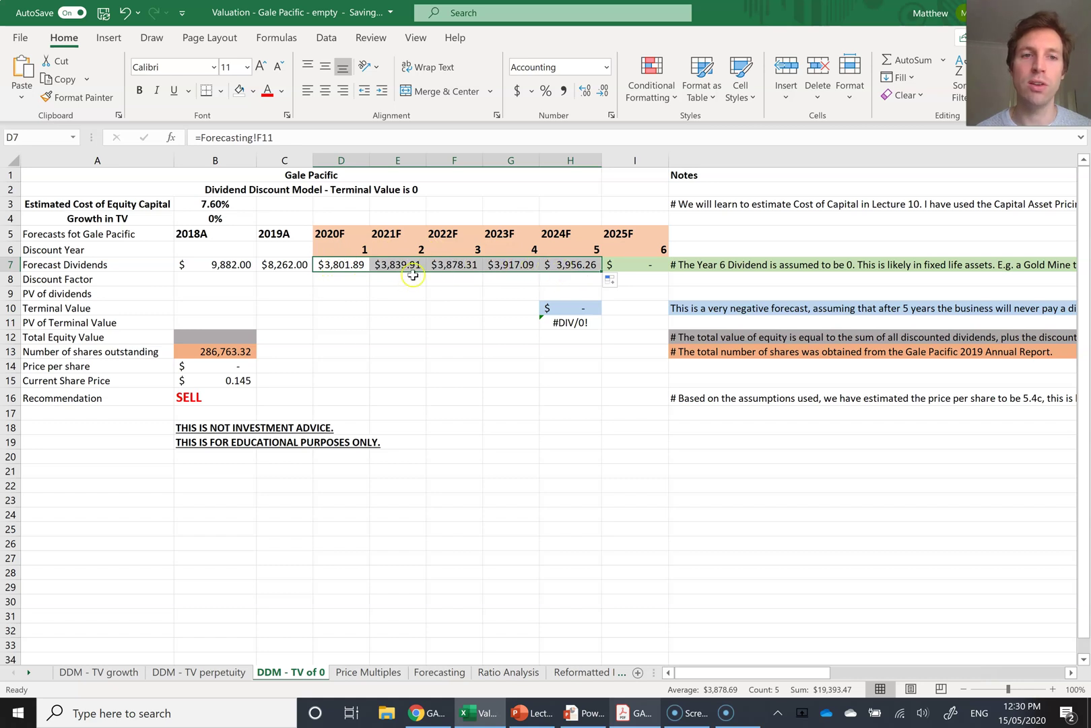
left_click(340, 269)
Step: Enter the 2020F discount factor formula =(1+B3)^D6 in D8, using the cost of equity and the discount year
left_click(113, 276)
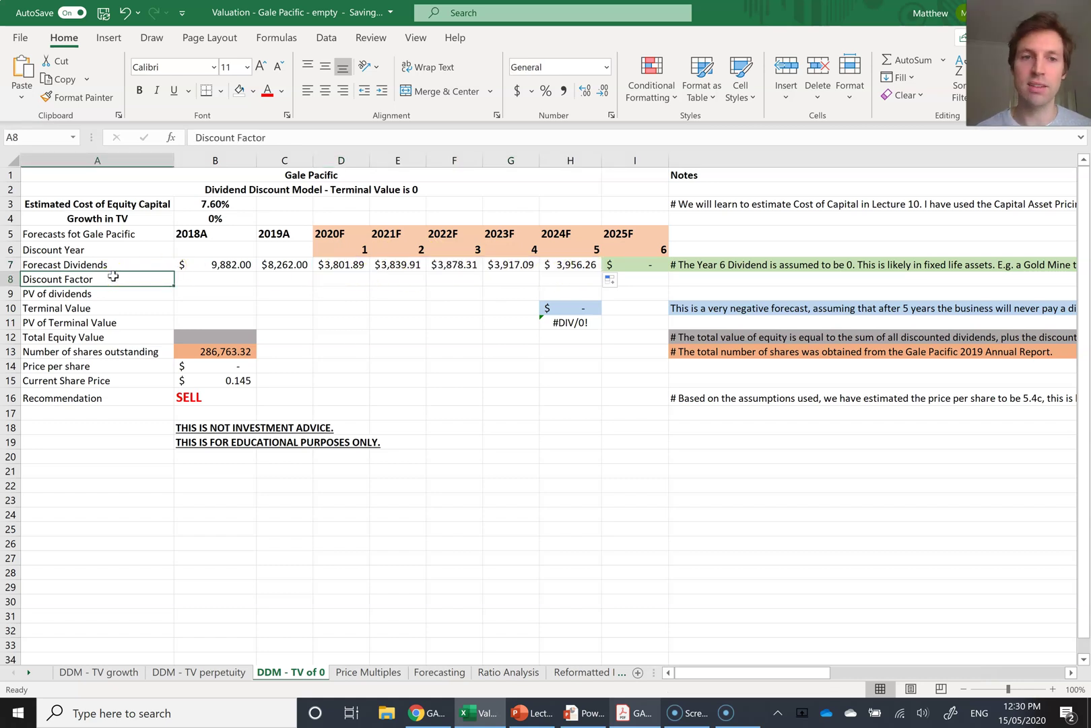
key("Right")
key("Right")
key("Right")
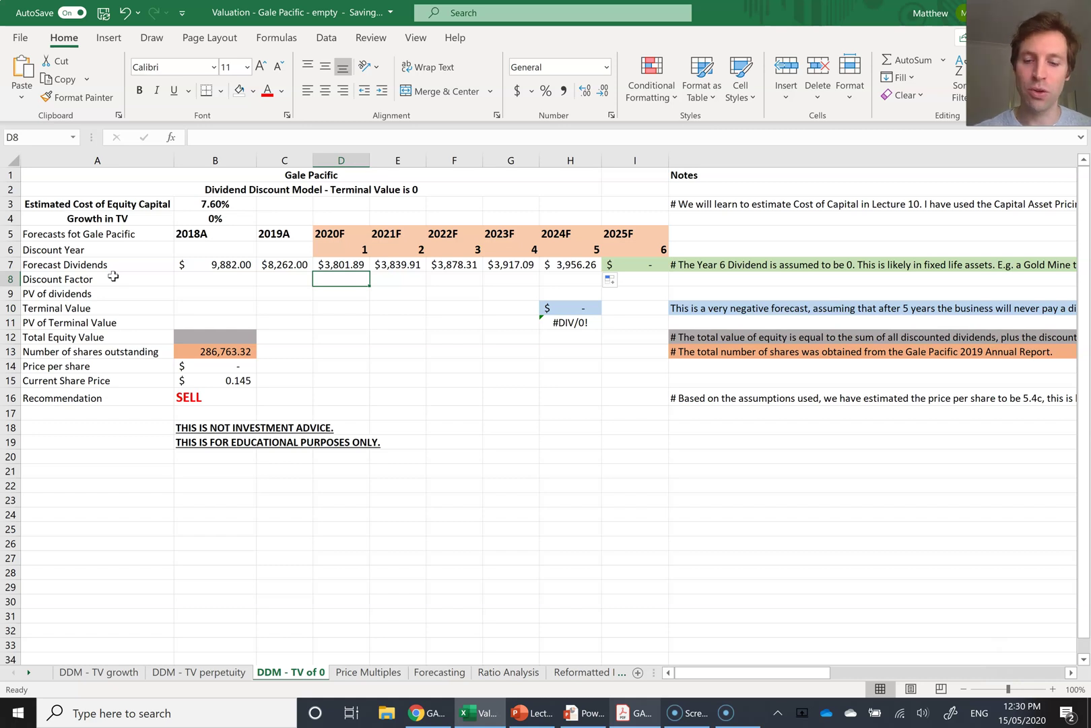
left_click(351, 280)
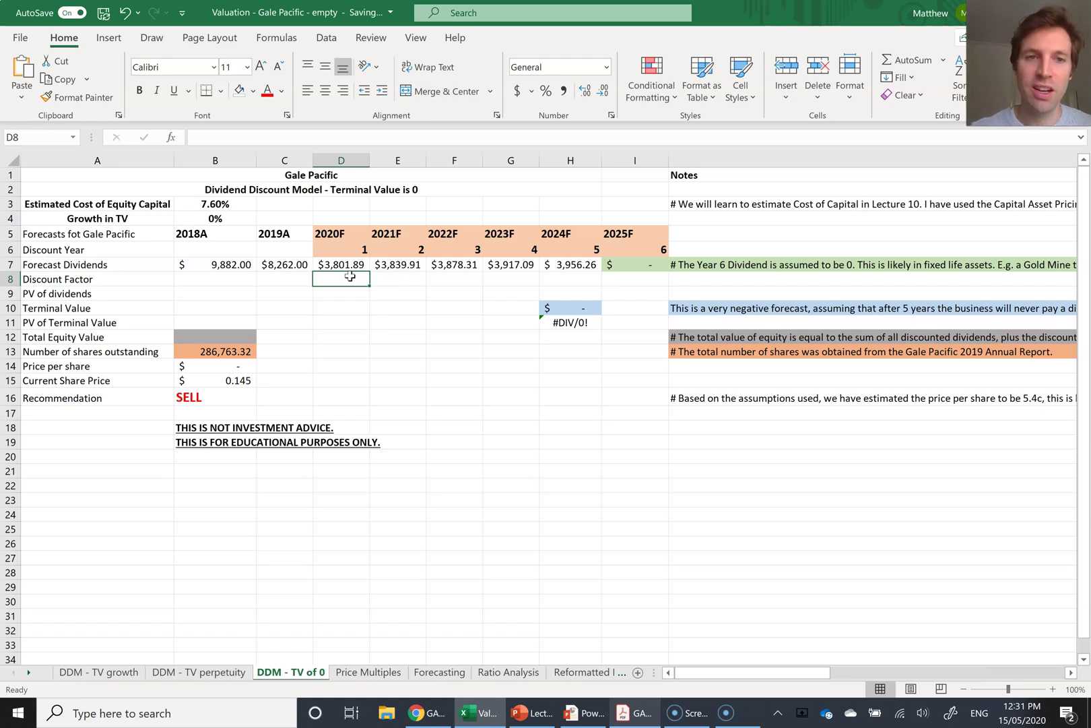
type("=")
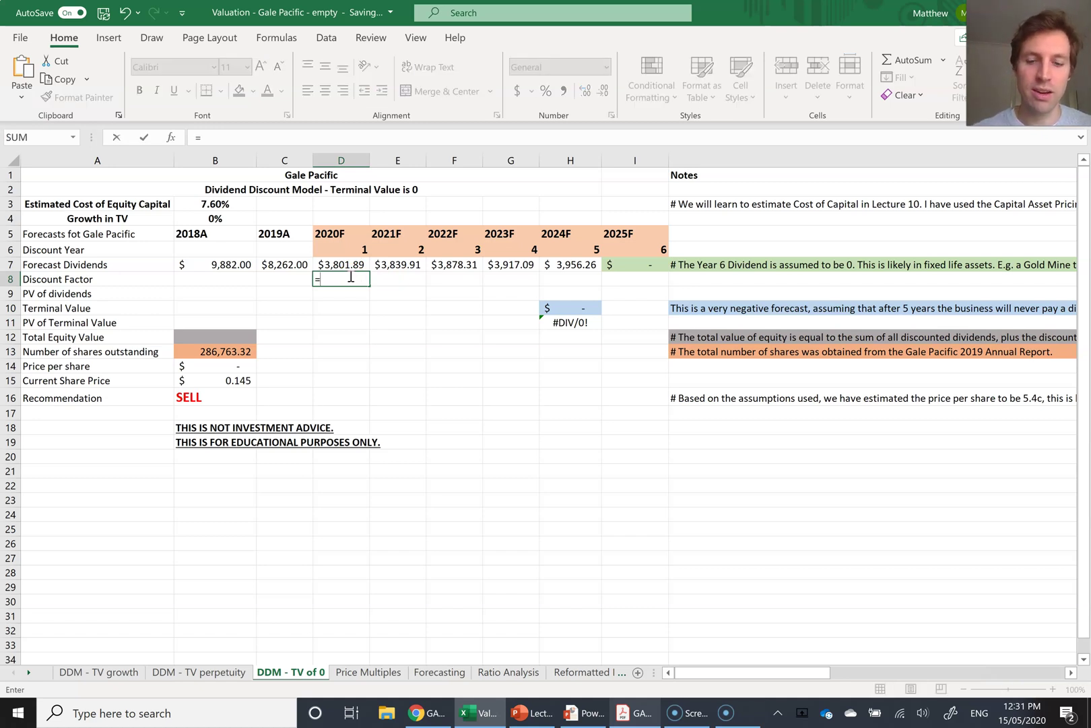
type("(1+")
left_click(240, 205)
type(")^")
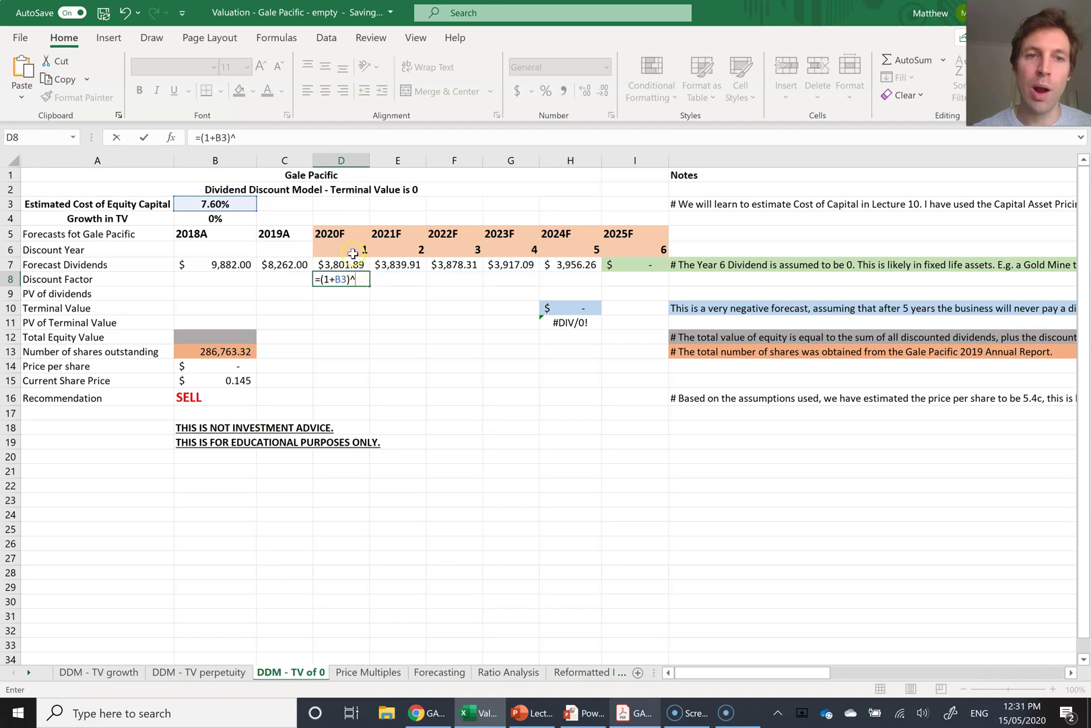
left_click(346, 250)
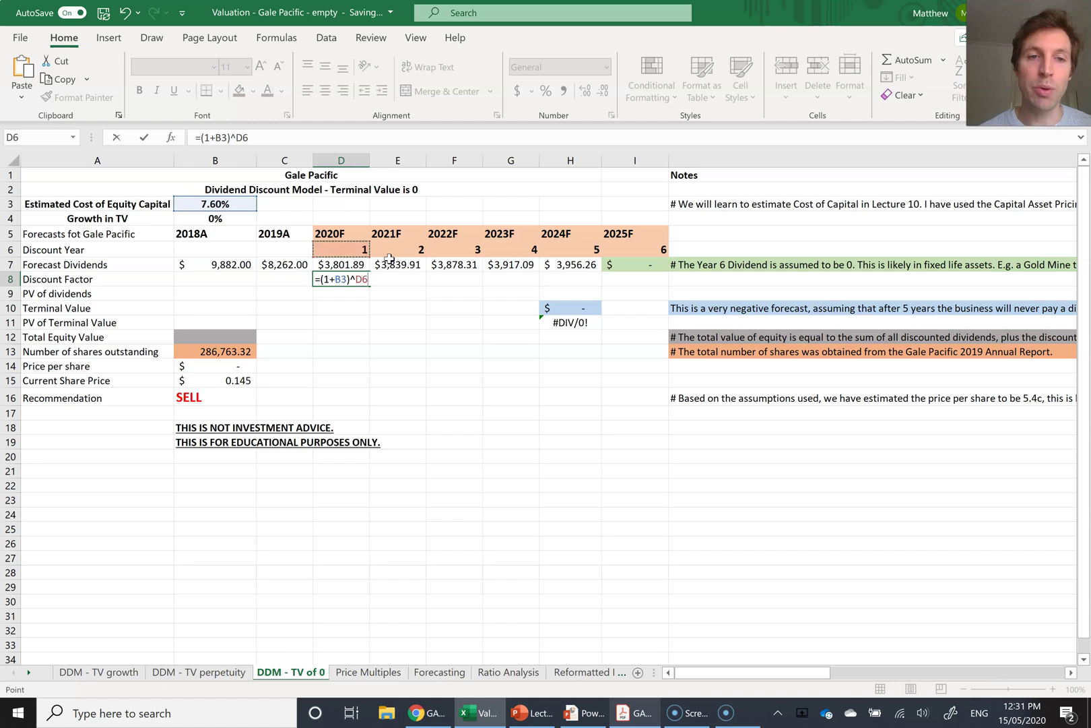
Step: Make the cost of equity reference absolute as $B$3 and fill the discount factor from D8 across to the 2024F cell H8
left_click(338, 278)
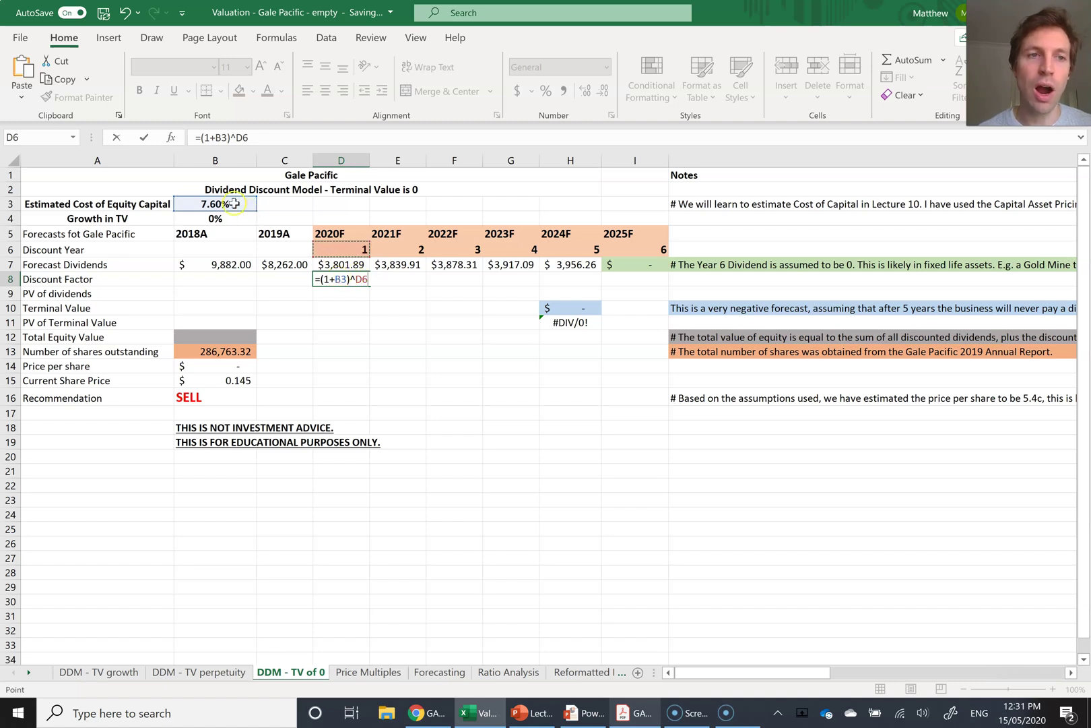
left_click(348, 282)
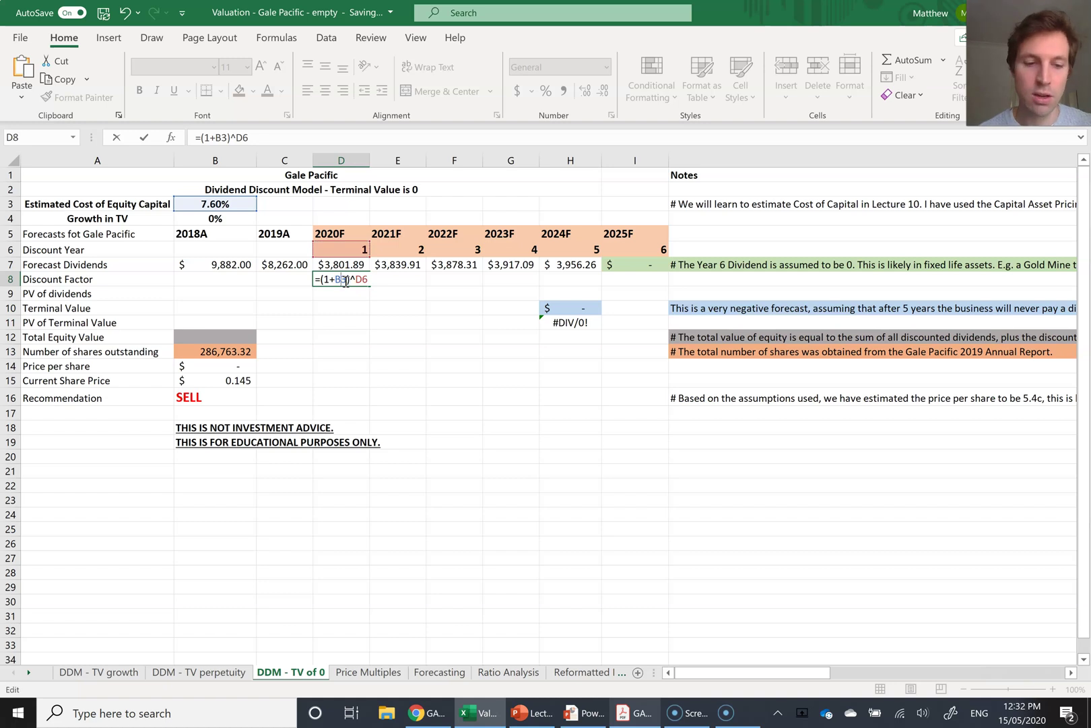
key("F4")
key("Return")
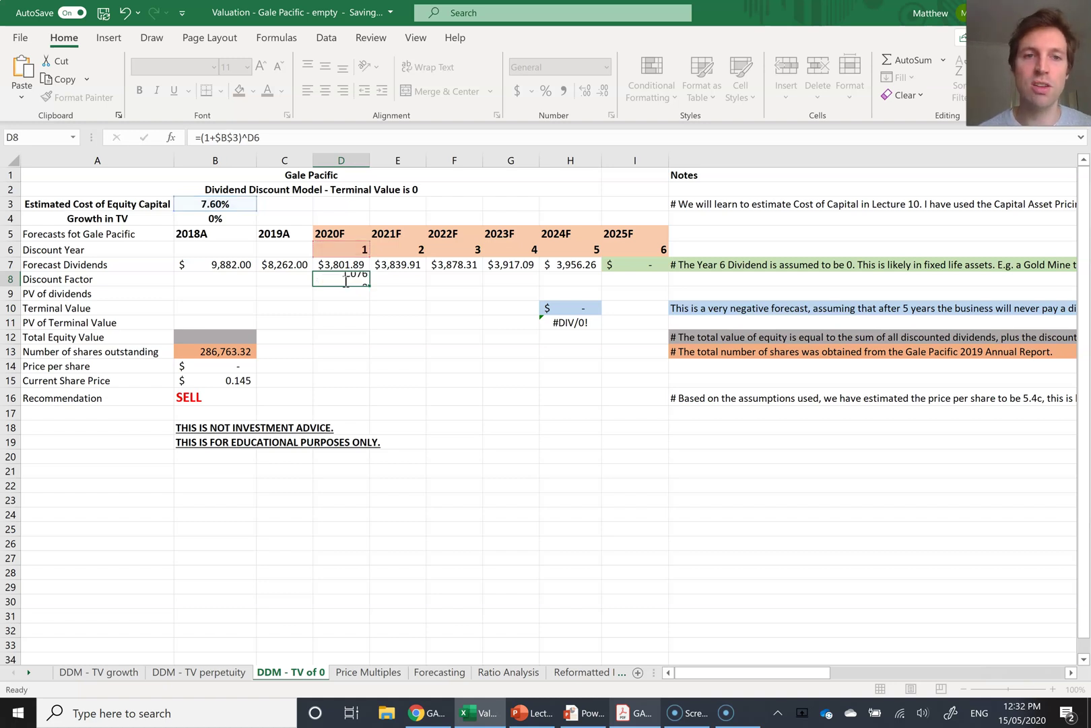
left_click(357, 280)
left_click_drag(371, 286, 582, 284)
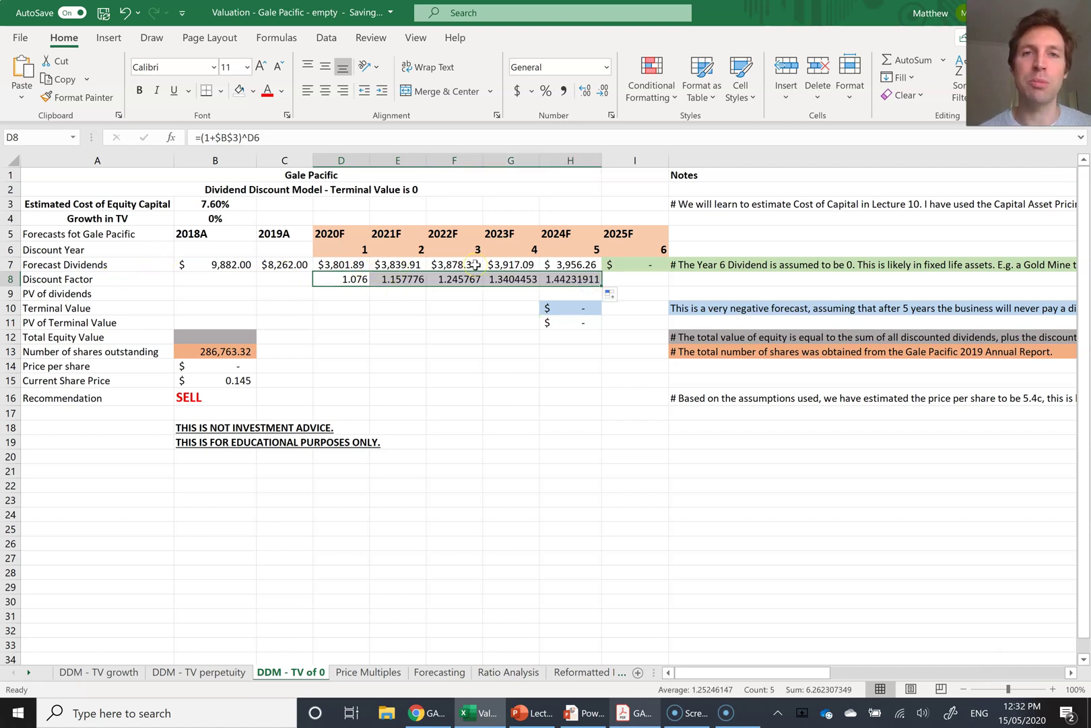
Step: Calculate the 2020F PV of dividends in D9 as =D7/D8 and fill it across to the 2024F cell H9
left_click(359, 296)
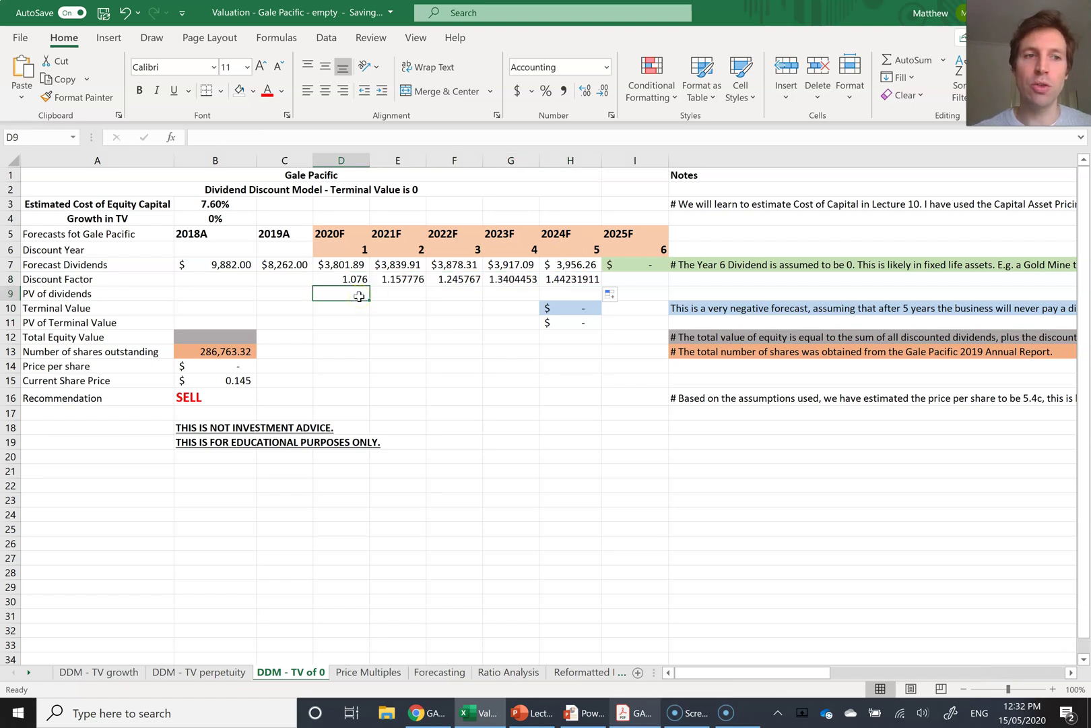
type("=")
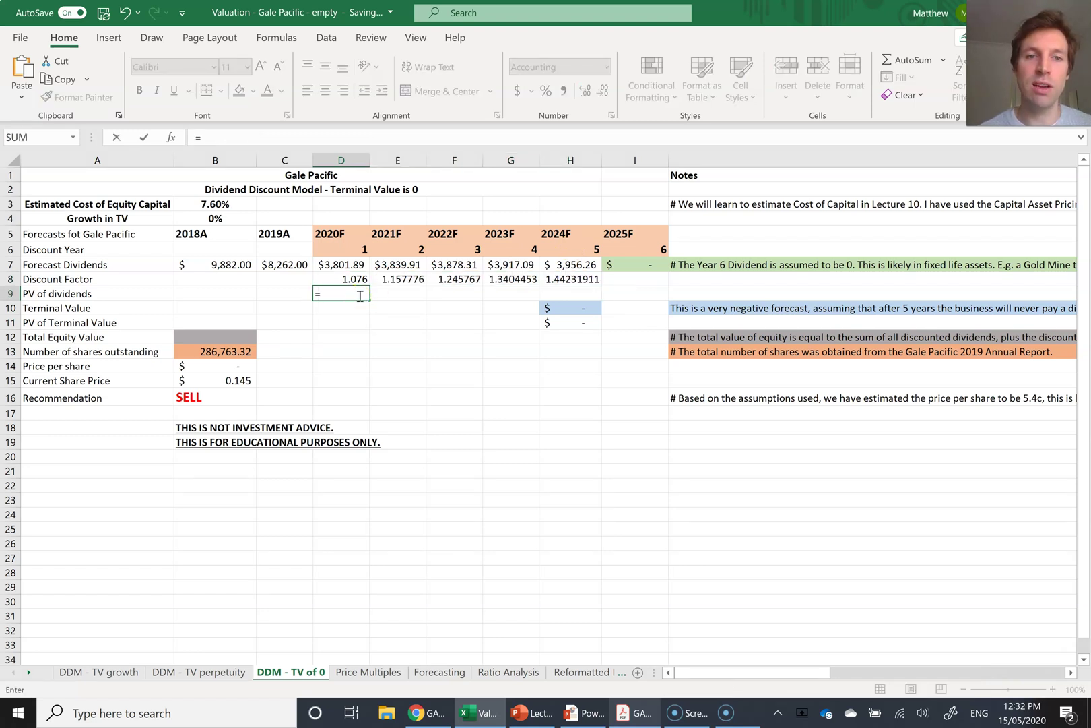
left_click(342, 262)
type("/")
left_click(333, 278)
key("Return")
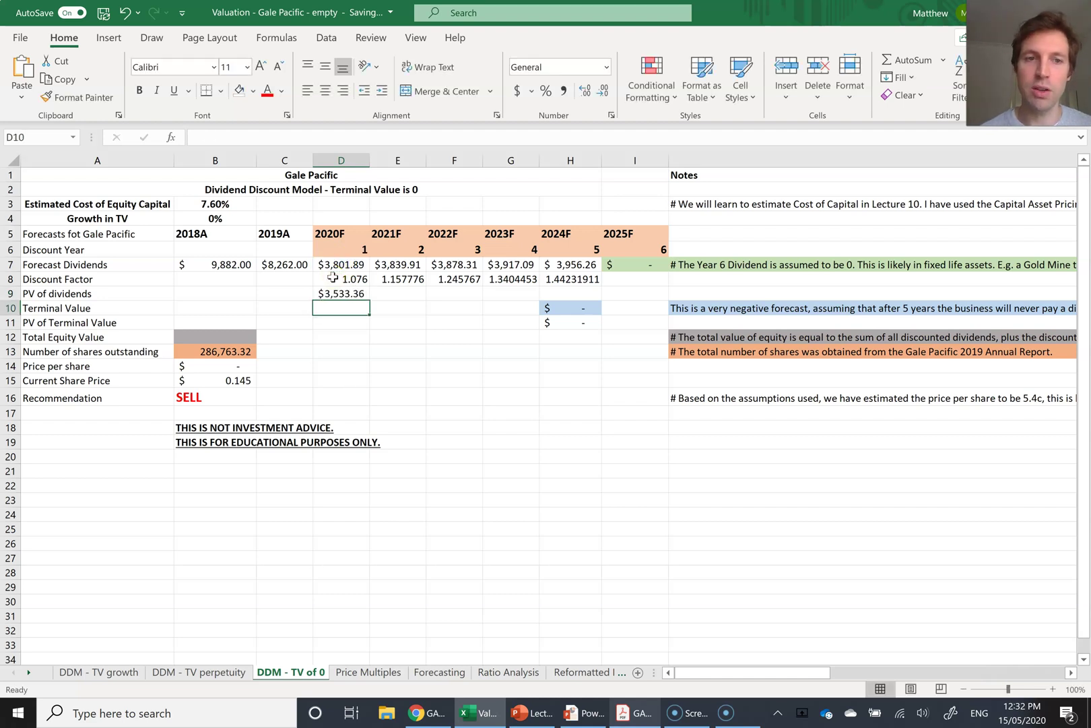
left_click(335, 291)
left_click_drag(369, 301, 593, 305)
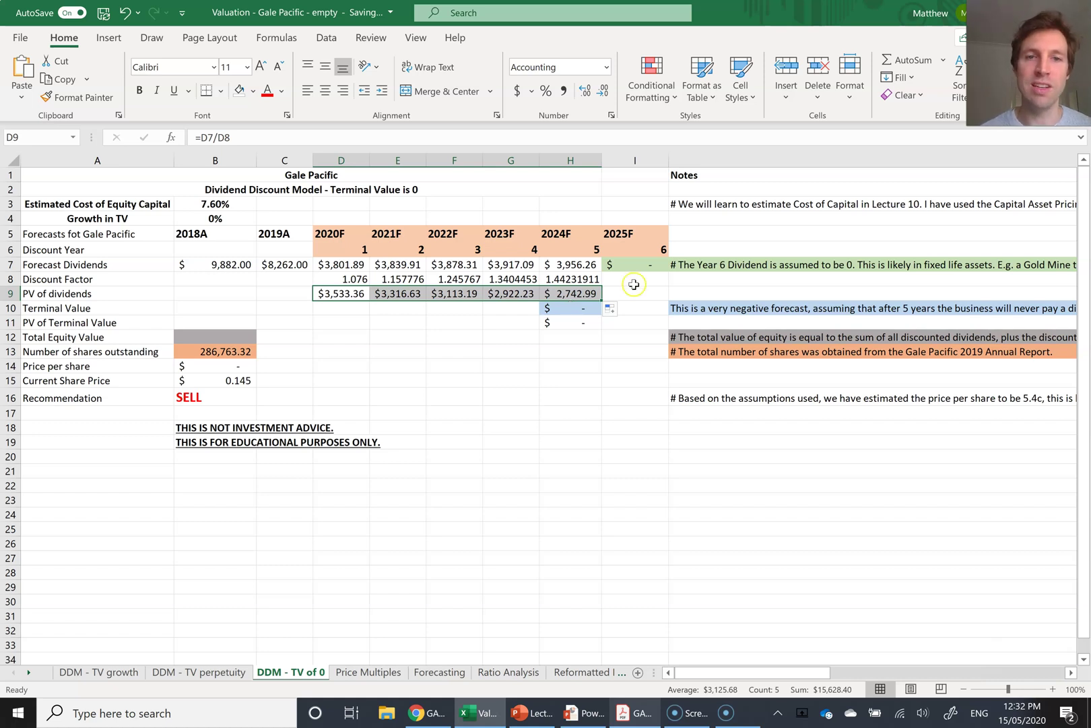
Step: Set the 2025F forecast dividend in I7 to 0 and check the terminal value formula and the Year 6 dividend note
left_click(652, 263)
type("0")
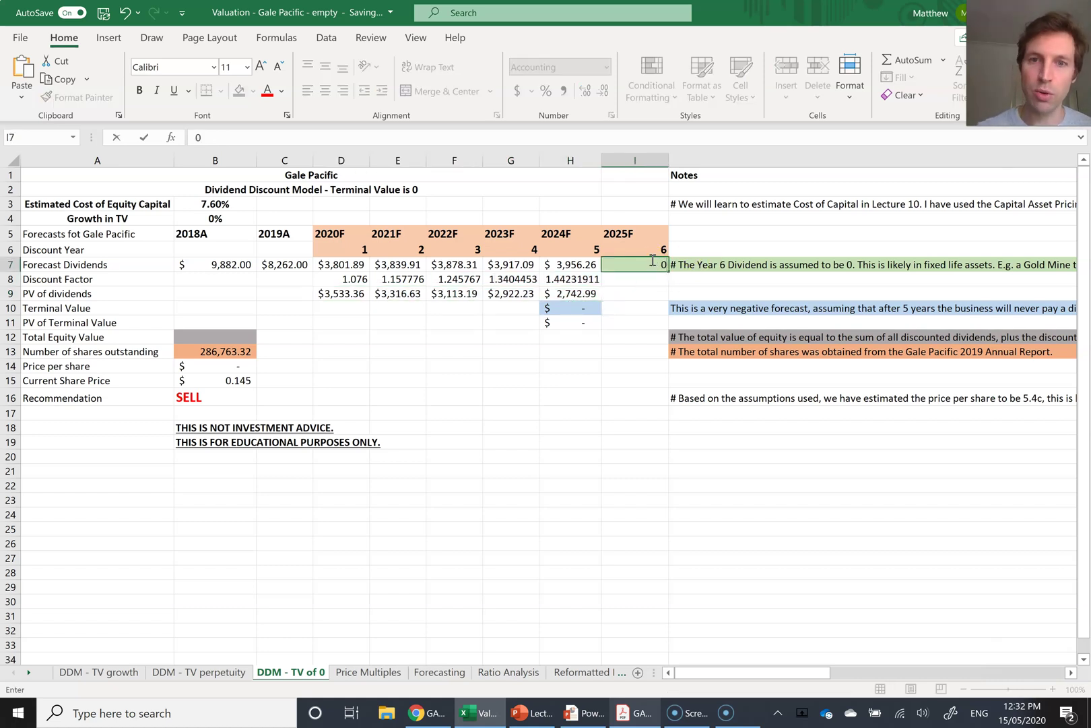
key("Return")
left_click(559, 305)
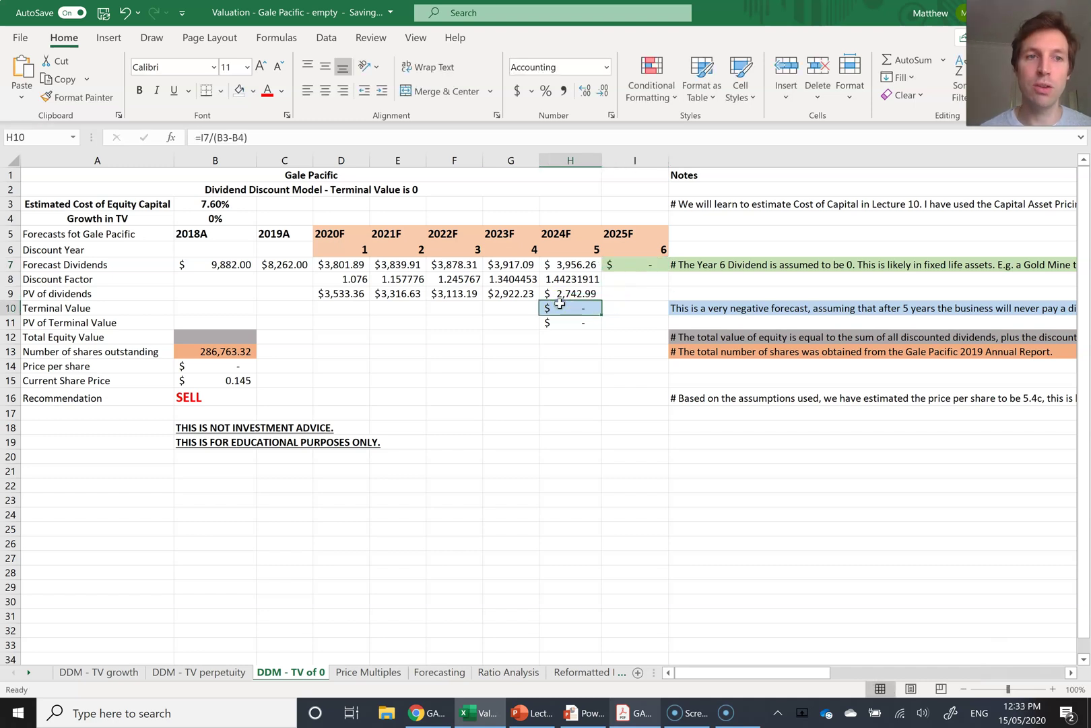
left_click(581, 334)
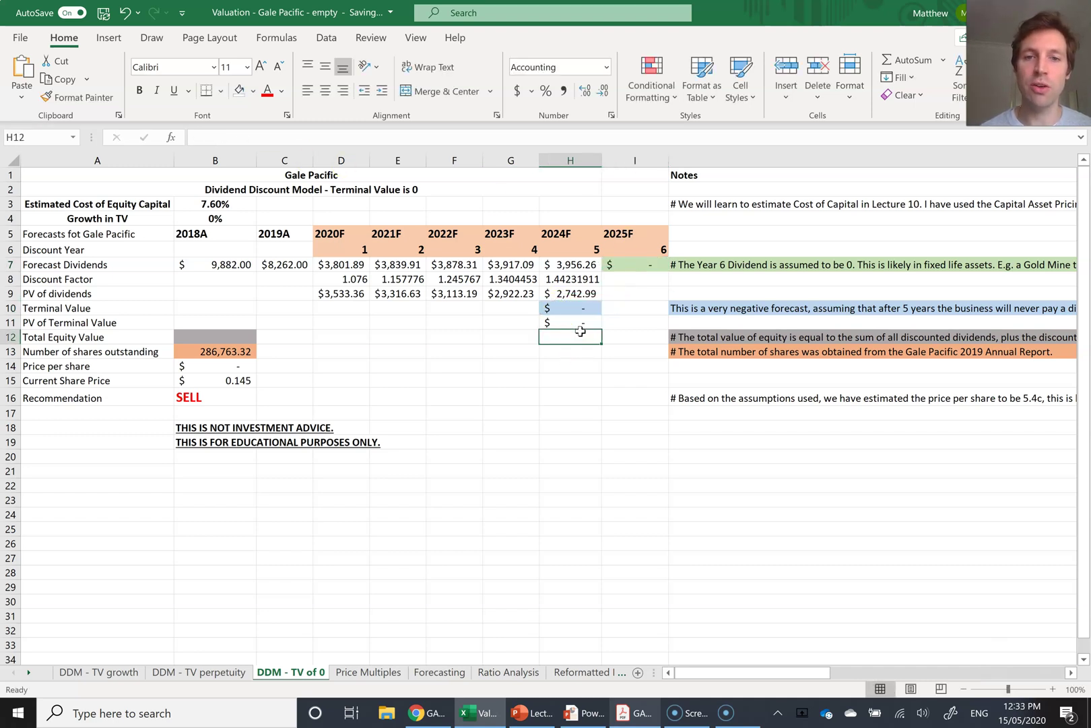
left_click(652, 269)
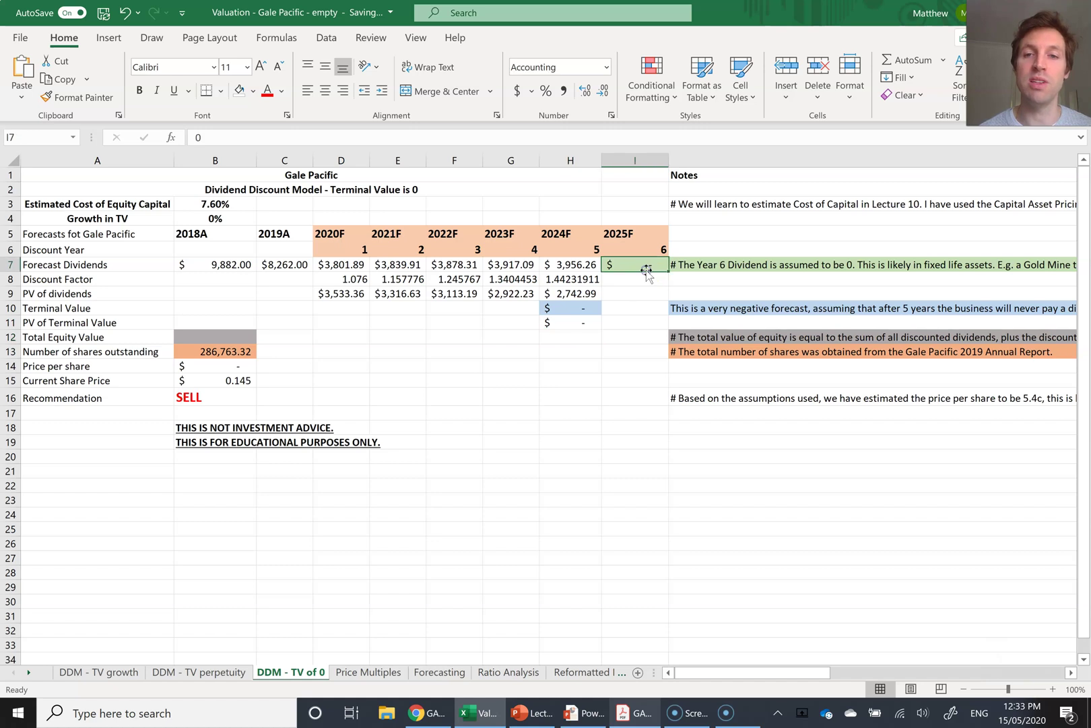
left_click(723, 265)
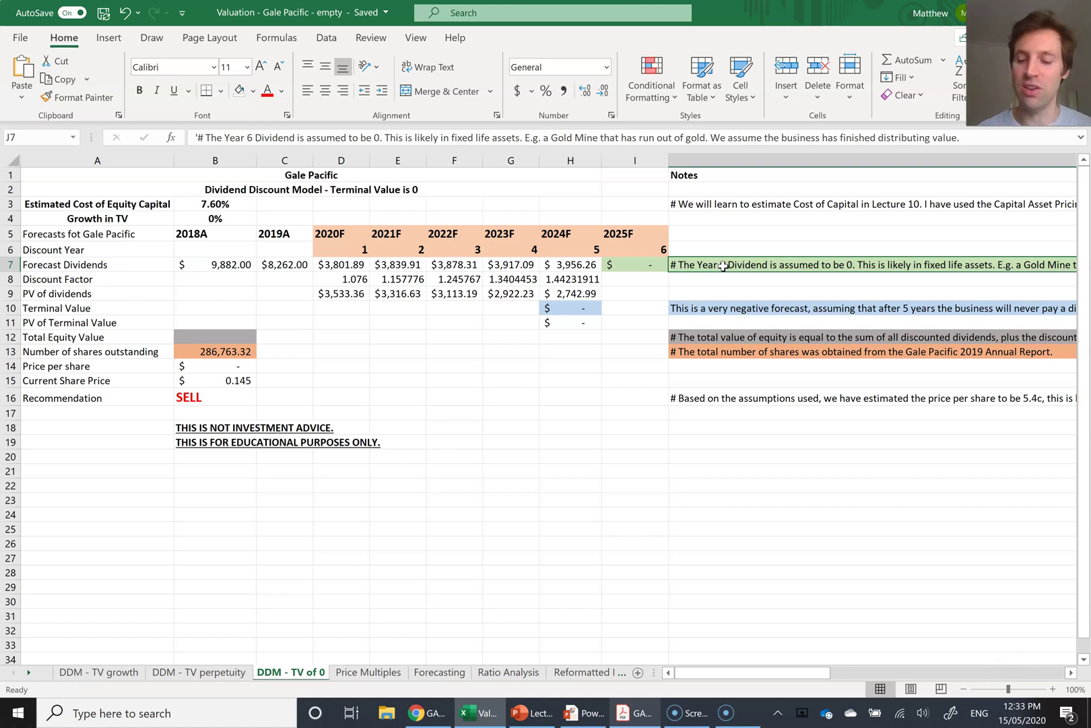
key("Left")
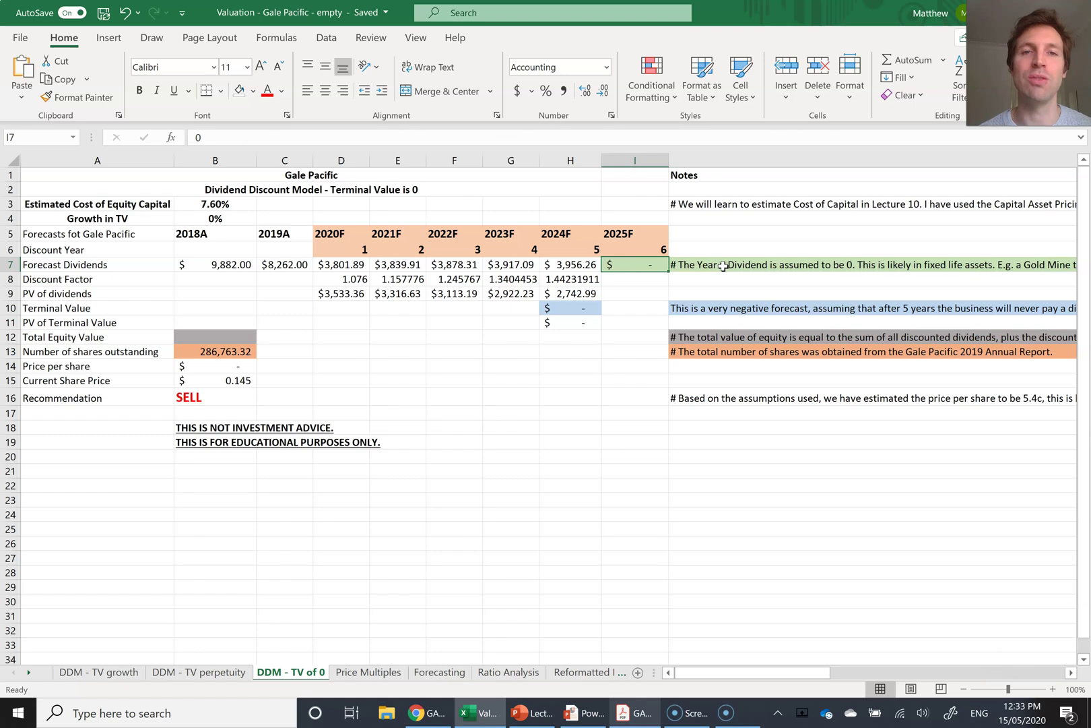
Step: Calculate the total equity value in B12 as the sum of the PV of dividends in D9:H9
key("Down")
key("Down")
key("Down")
key("Down")
key("Left")
key("Left")
key("Left")
key("Left")
key("Left")
key("Left")
key("Left")
key("Down")
type("=sum")
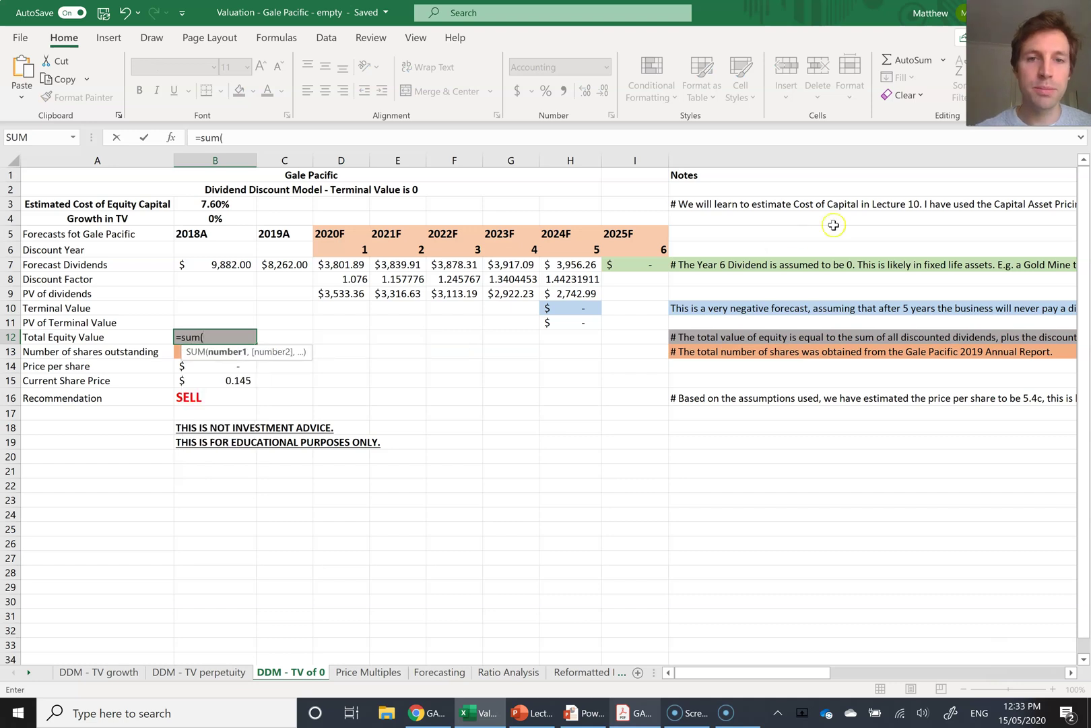
left_click(340, 293)
left_click_drag(339, 292, 565, 293)
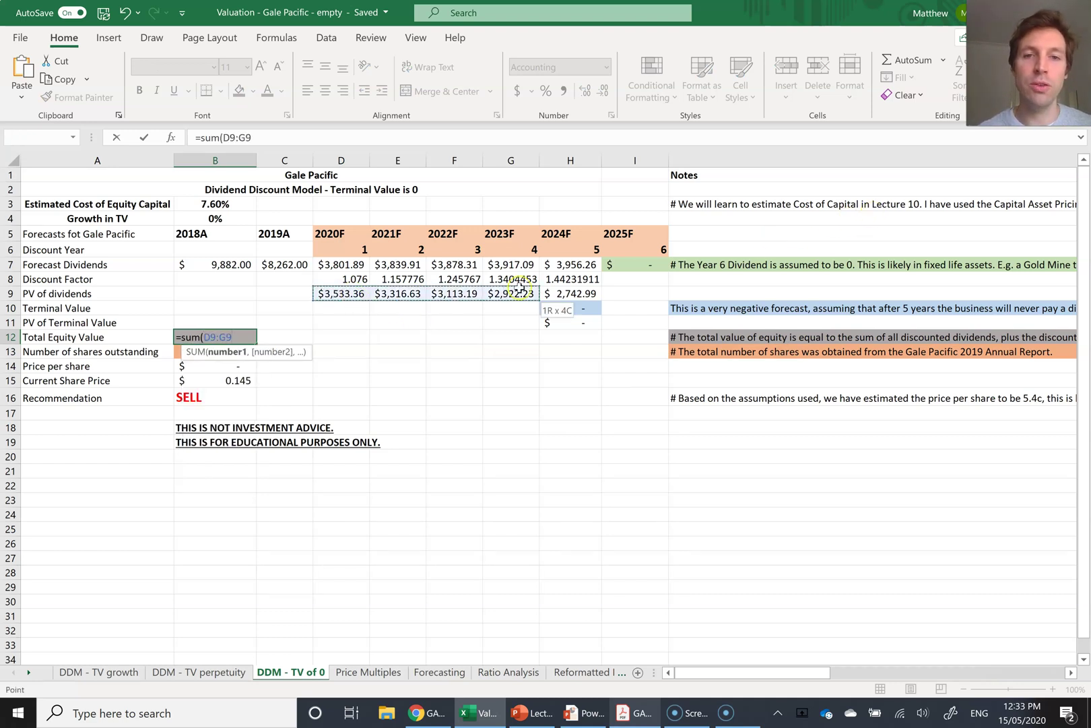
key("Return")
Step: Examine the total equity value formula in B12 against the forecast and discounted dividends
left_click(201, 337)
key("Down")
key("Down")
key("Down")
key("Down")
left_click(201, 332)
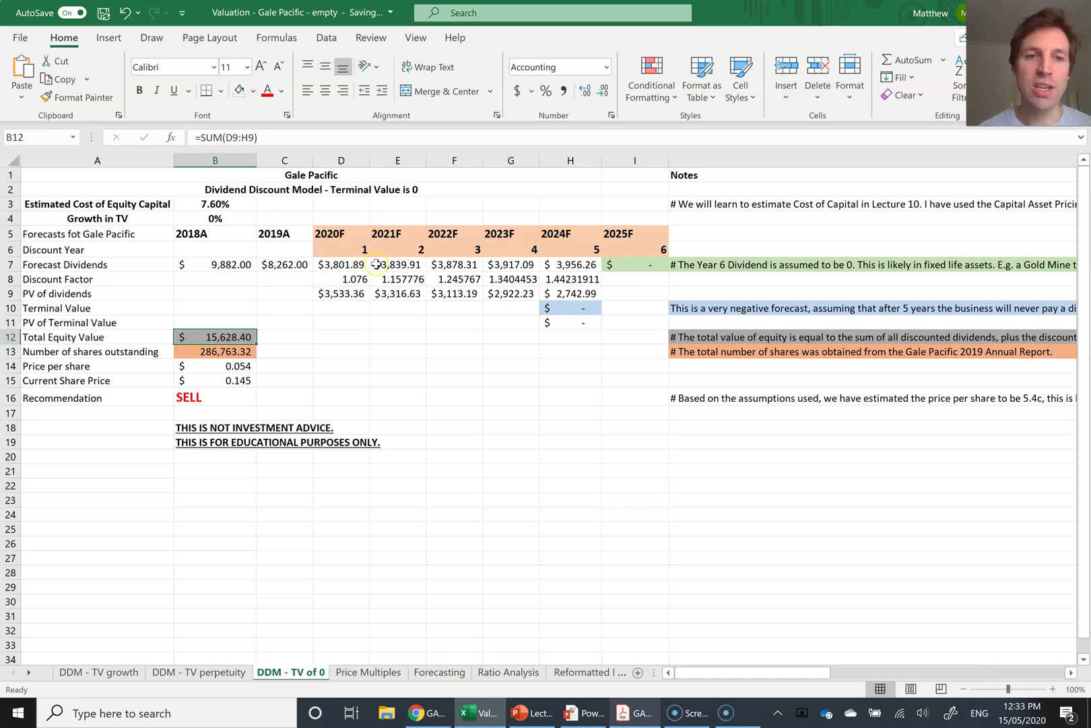
left_click(552, 264)
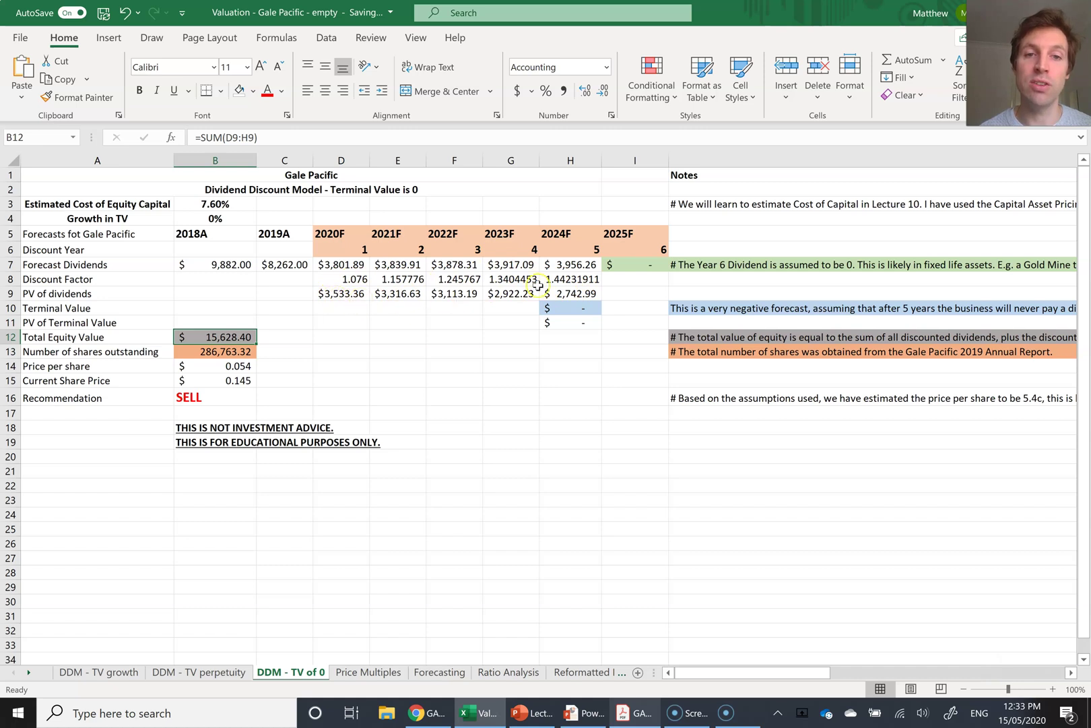
double_click(195, 337)
key("Return")
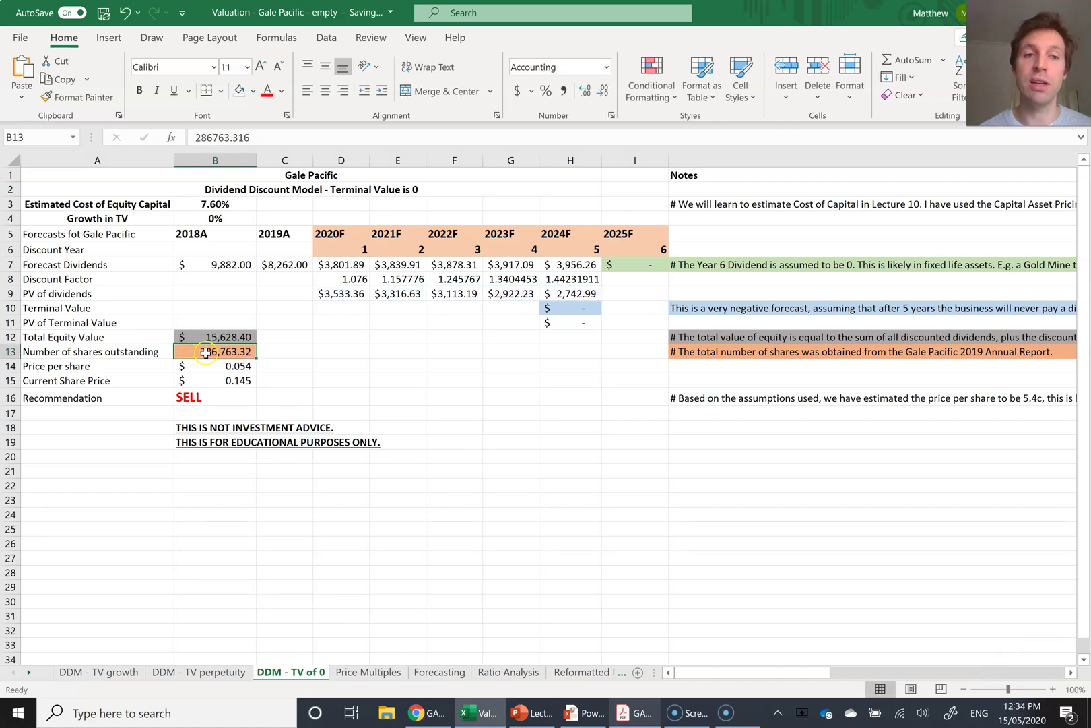
Step: Review the price per share formula in B14, the current share price, the recommendation and the disclaimer below it
left_click(199, 366)
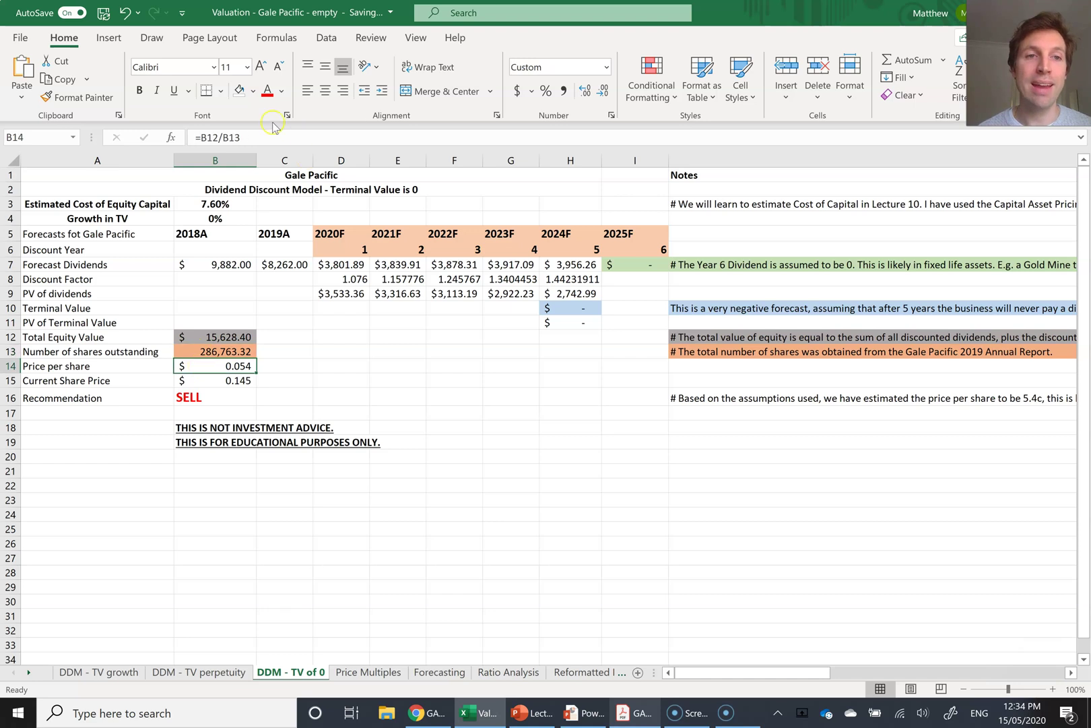
left_click(218, 135)
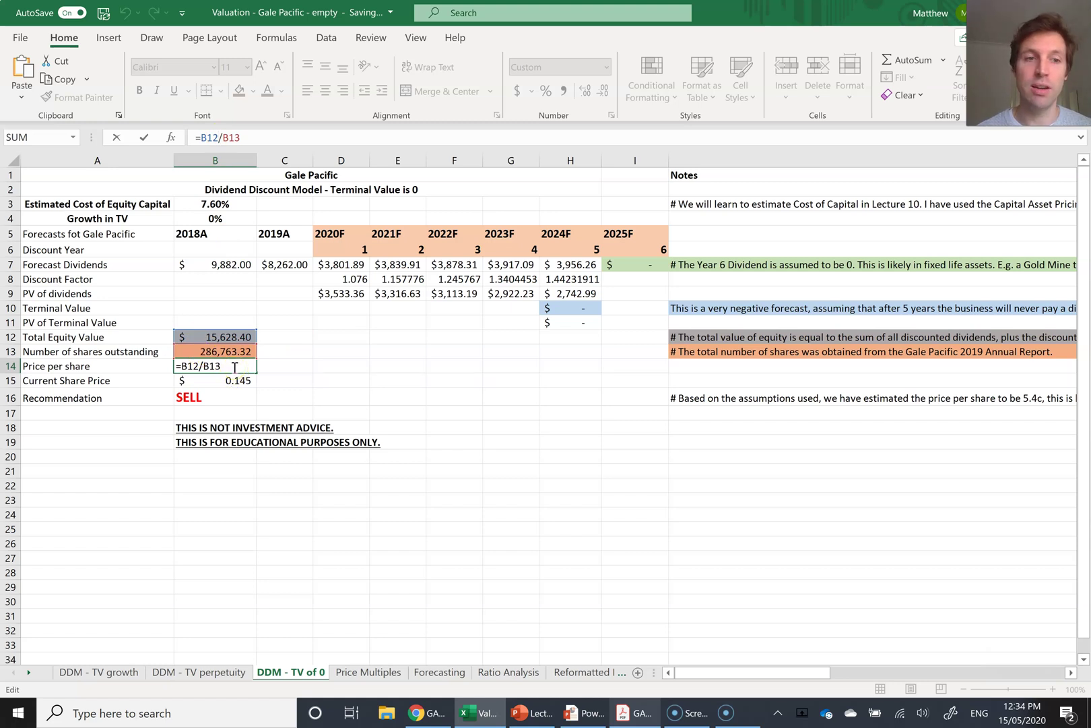
key("Return")
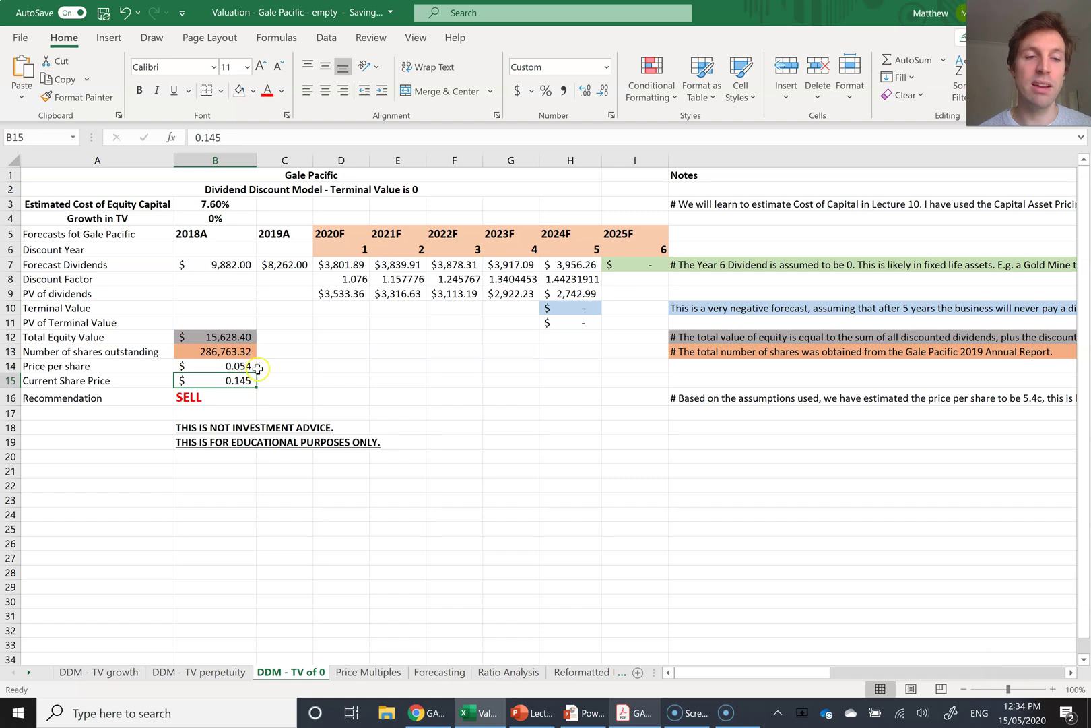
left_click(261, 367)
key("Left")
key("Right")
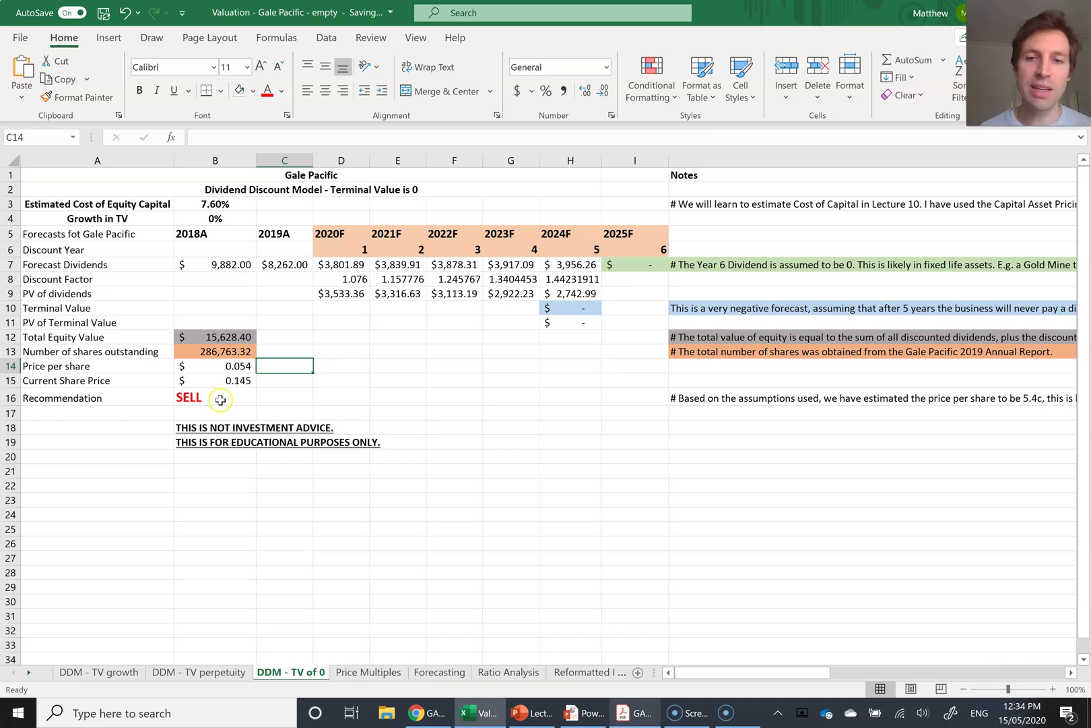
left_click(172, 429)
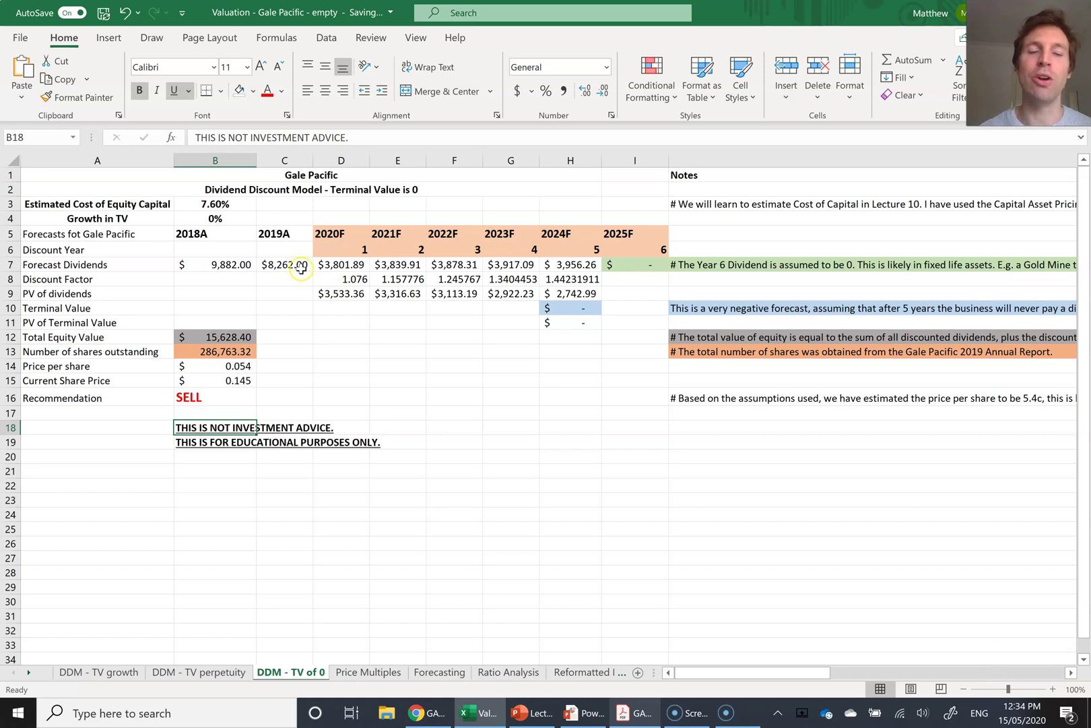
Step: On the DDM - TV perpetuity sheet, set the 2025F forecast dividend in I7 equal to the 2024F dividend in H7
key("ctrl+Page_Up")
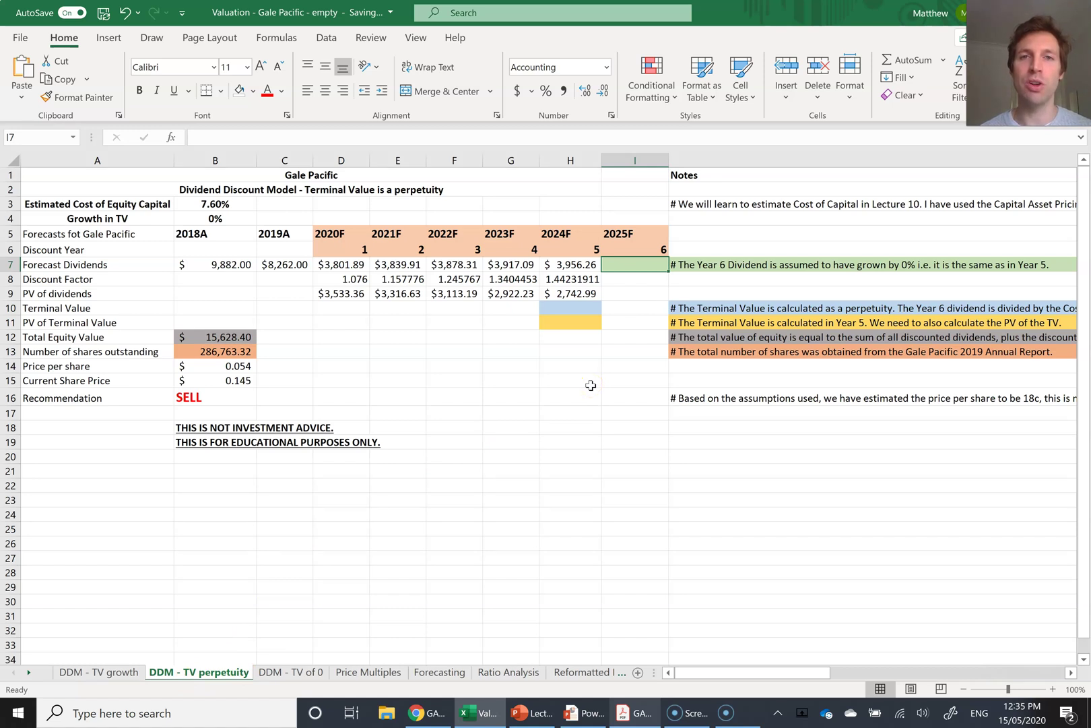
left_click(325, 264)
key("Right")
key("Right")
key("Right")
key("Right")
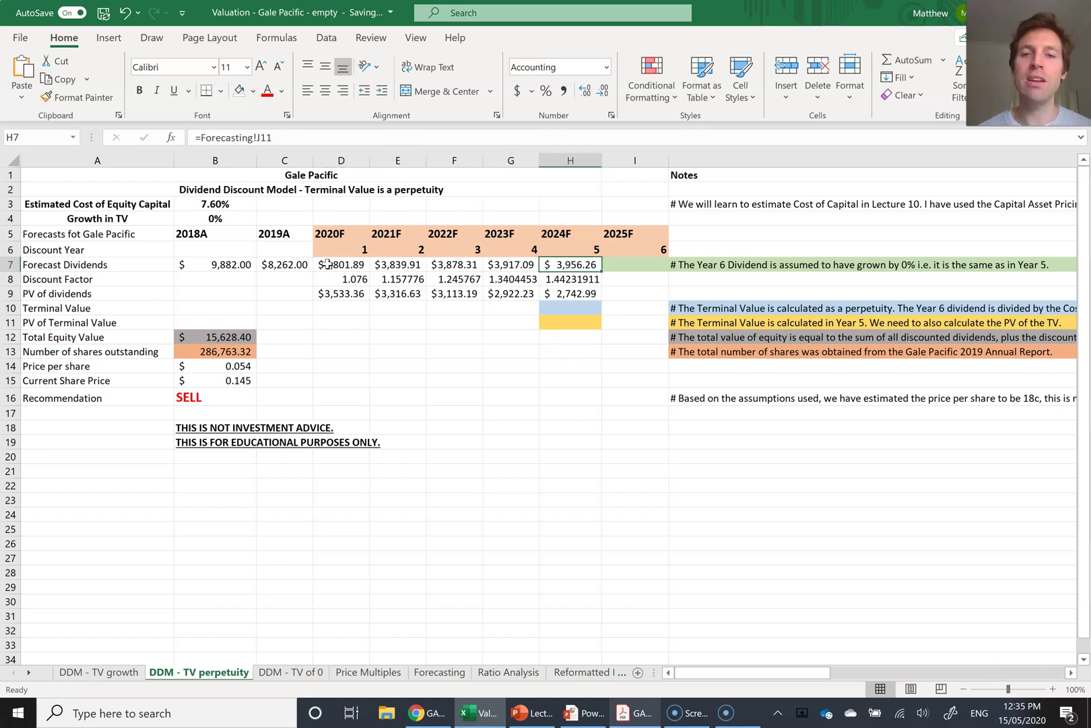
key("Right")
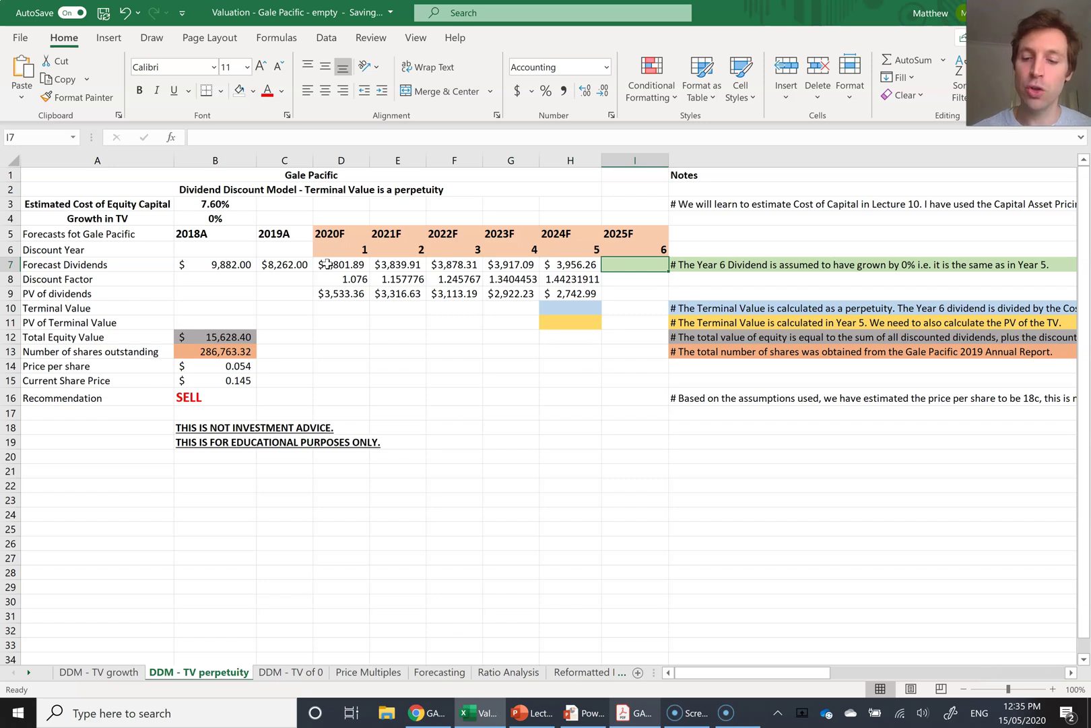
type("=")
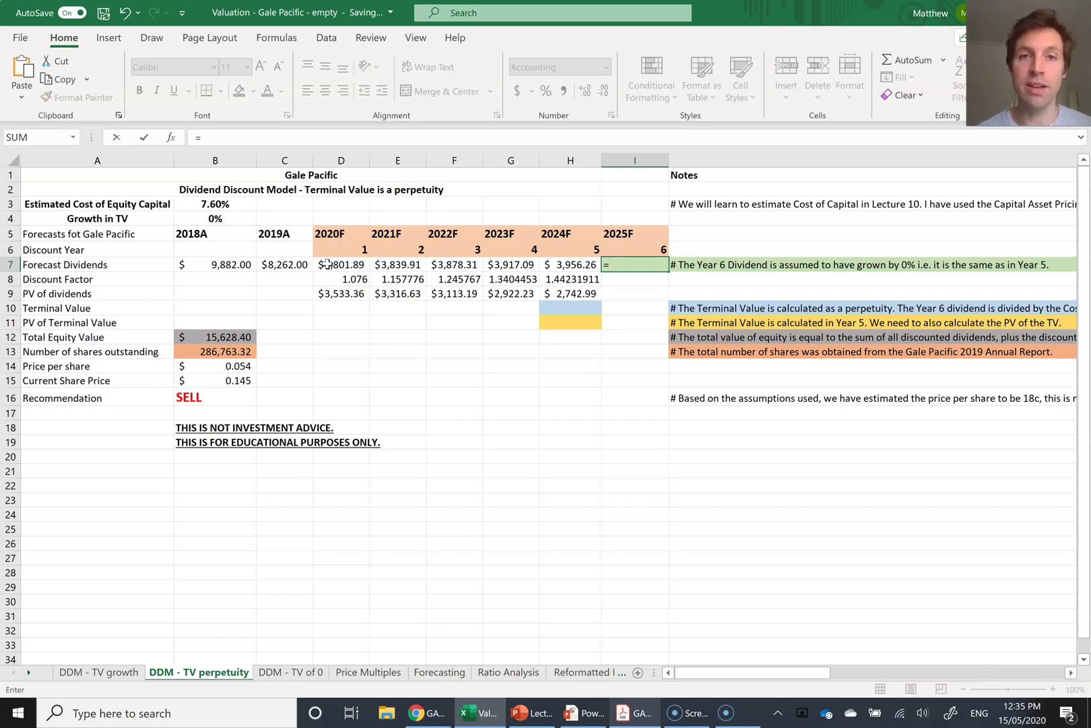
key("Left")
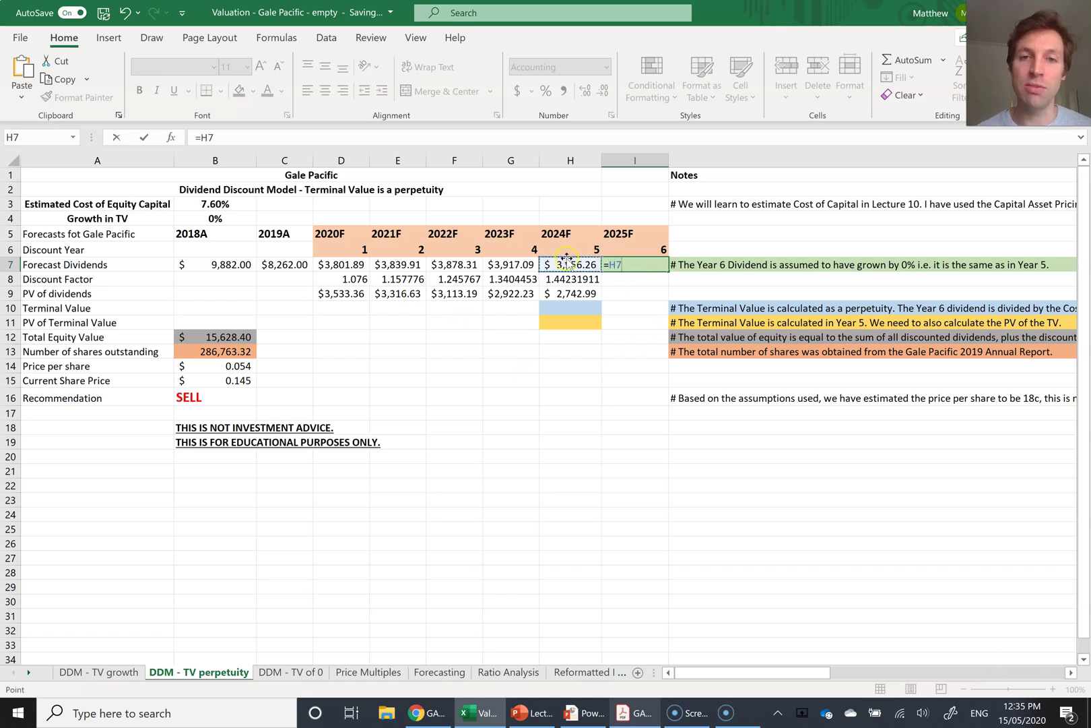
key("Return")
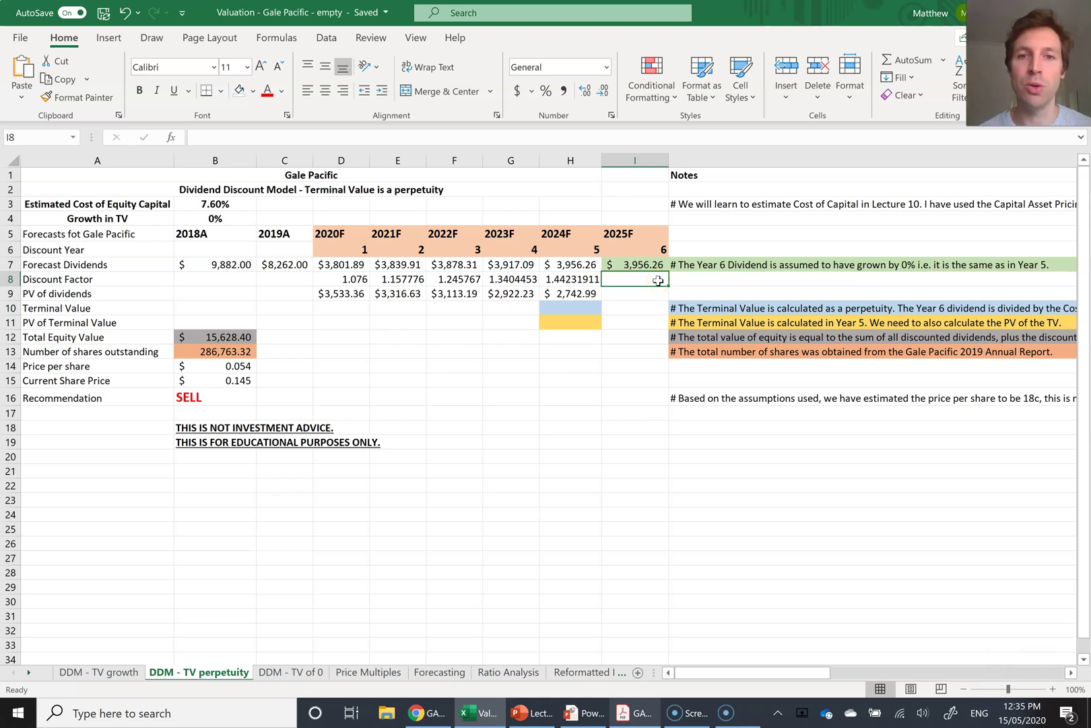
Step: Re-enter the Year 6 dividend formula in I7 as =H7
left_click(645, 266)
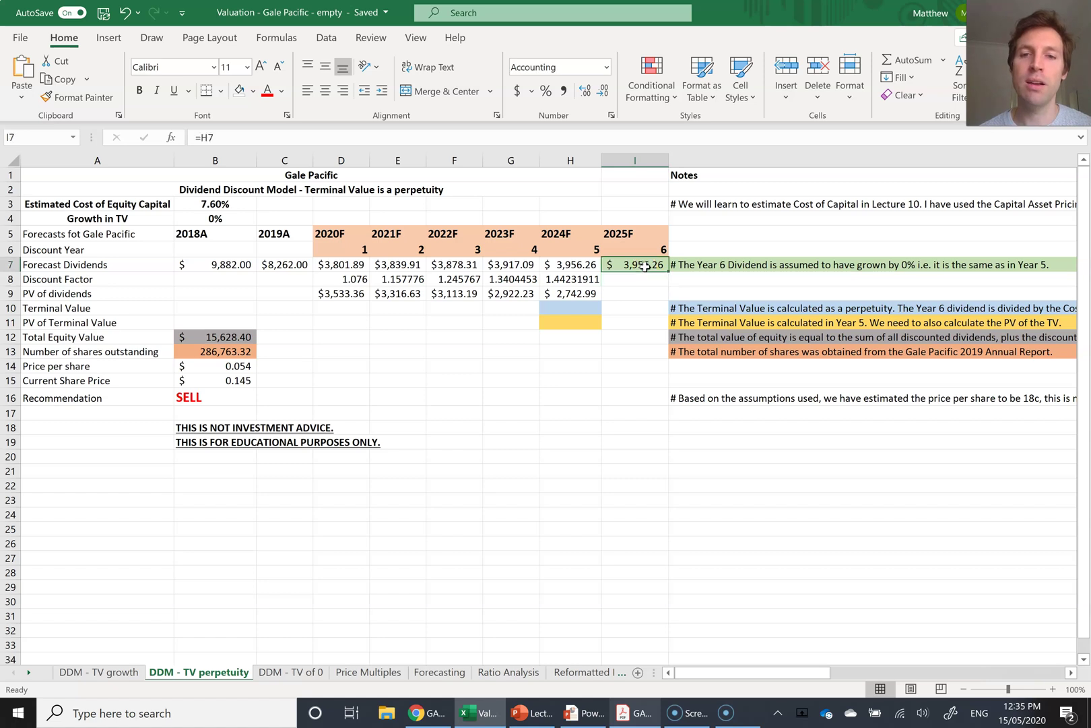
type("=")
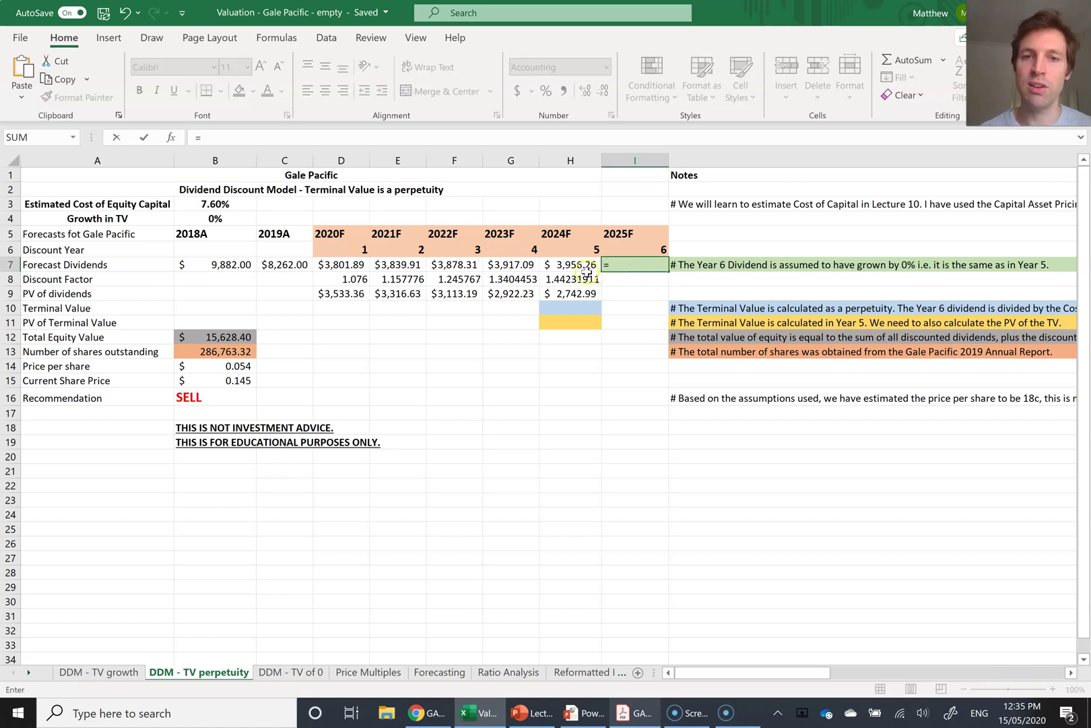
left_click(561, 264)
key("Return")
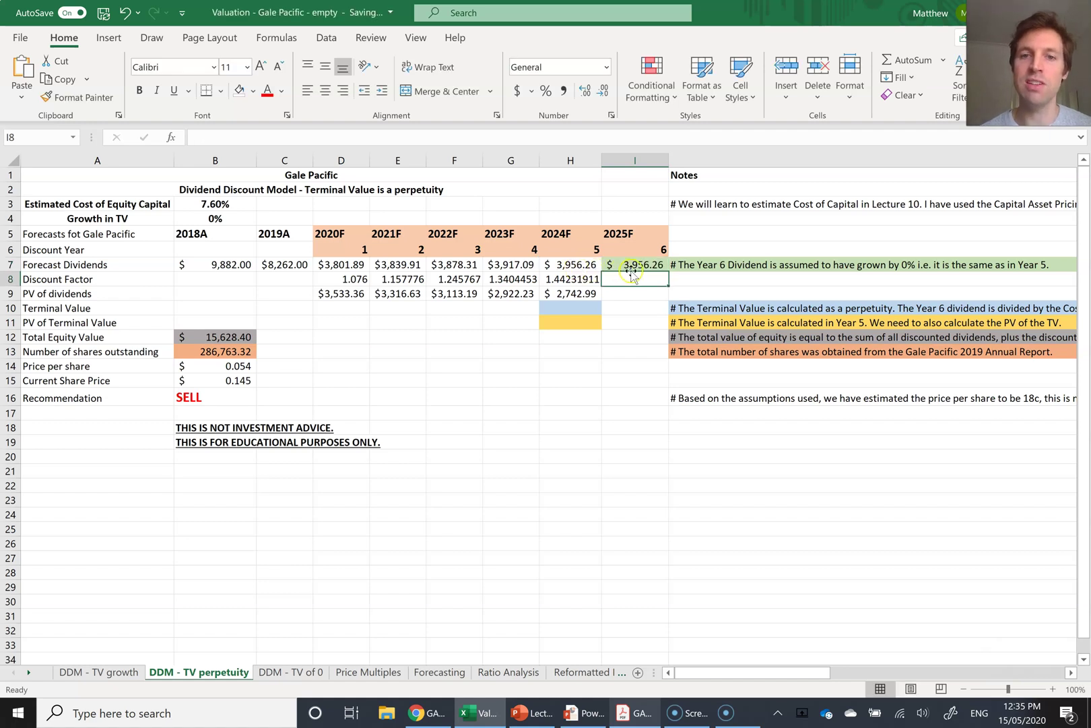
Step: Calculate the terminal value in H10 as the Year 6 dividend divided by the cost of equity capital, =I7/B3
left_click(557, 310)
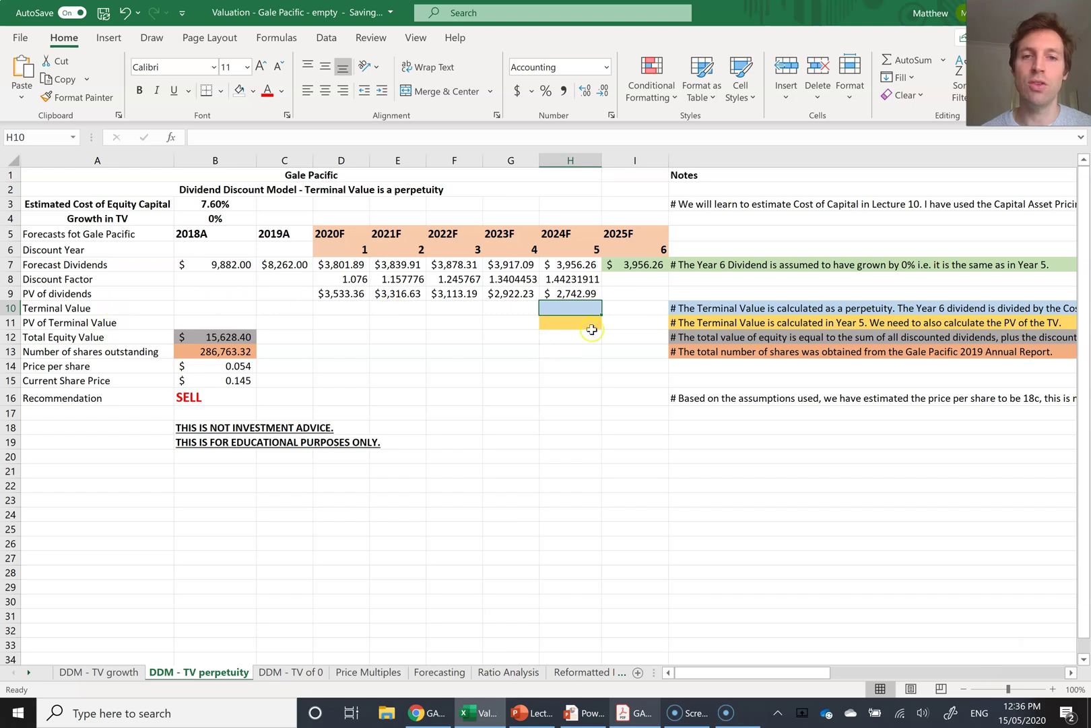
type("=")
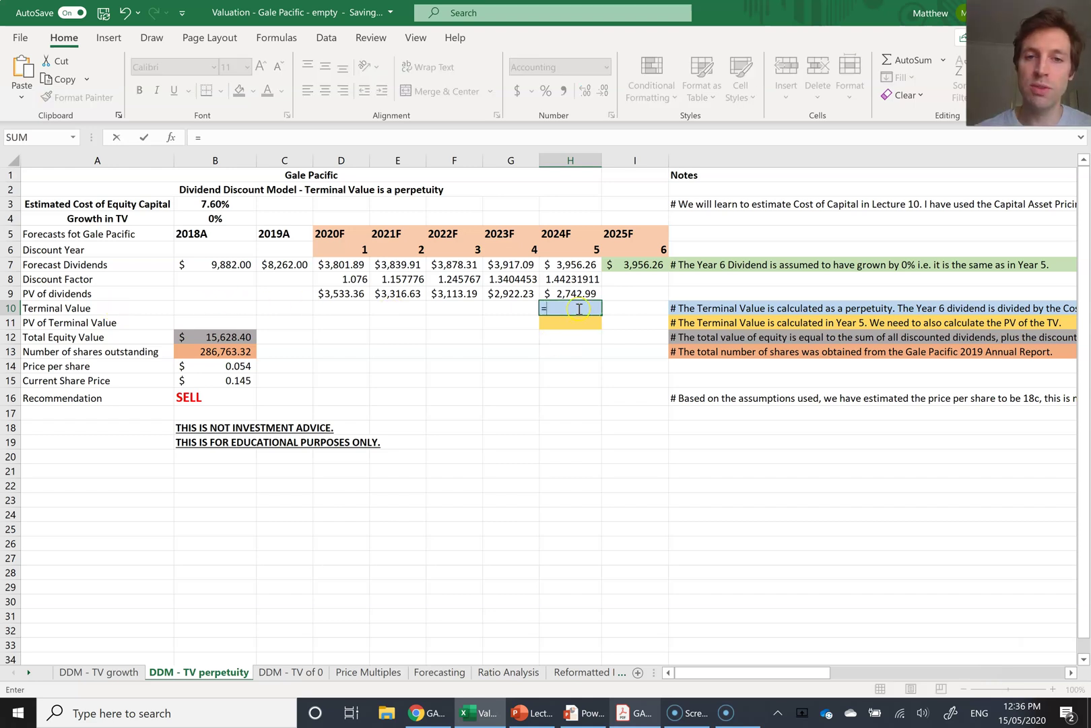
left_click(639, 264)
left_click(419, 134)
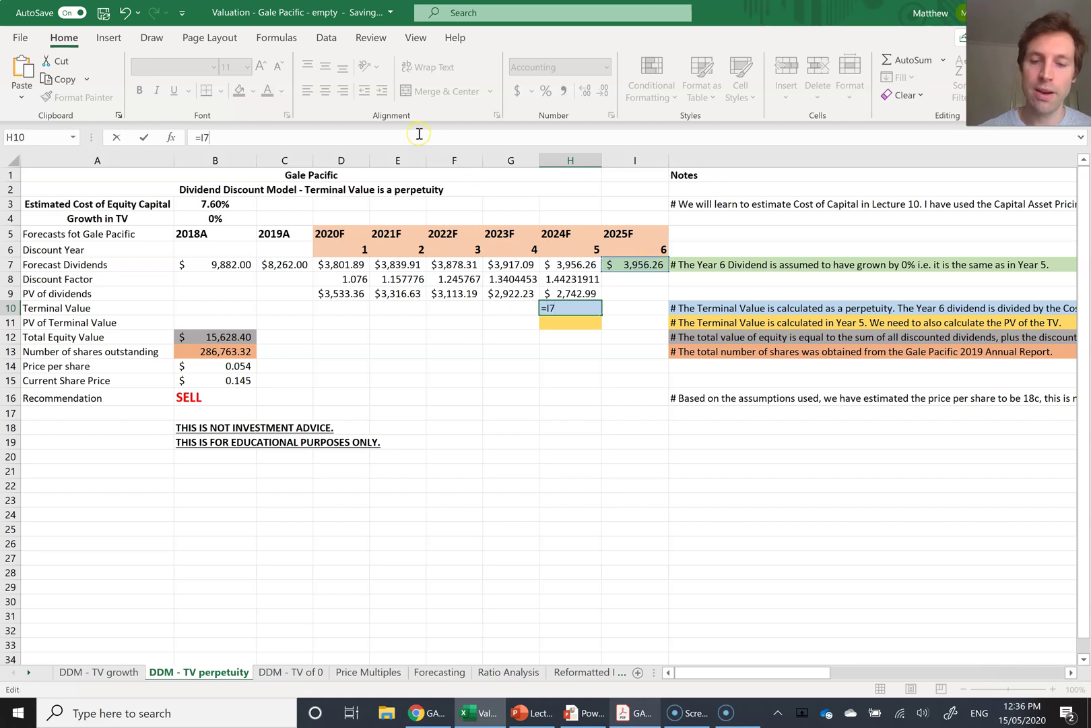
type("/")
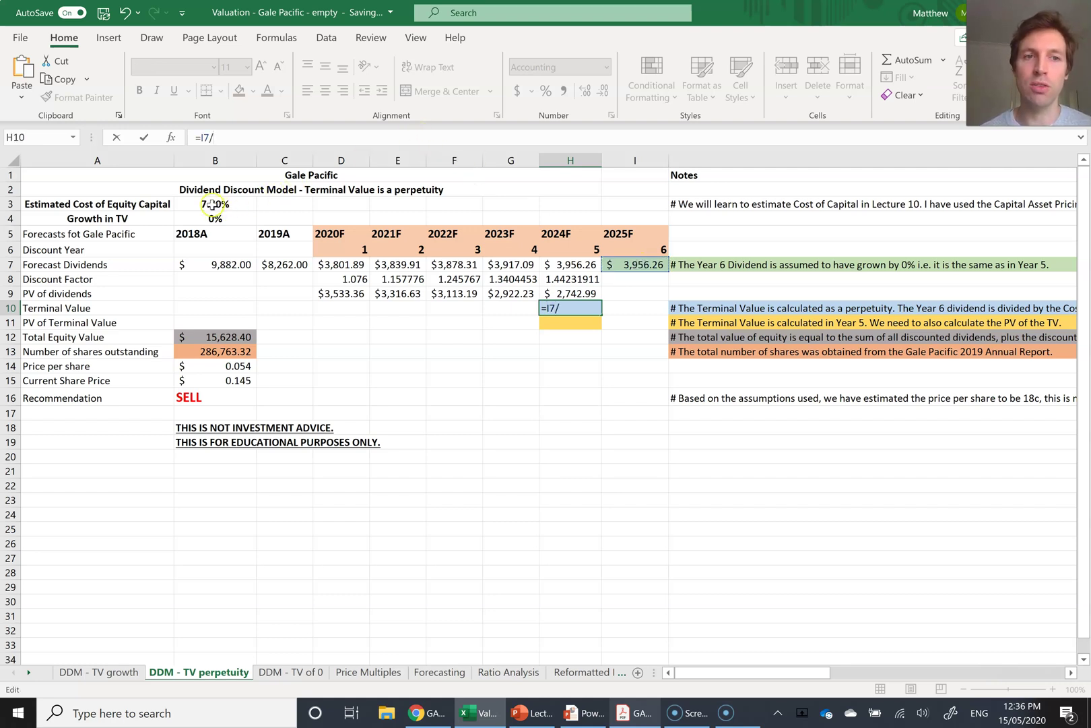
left_click(213, 205)
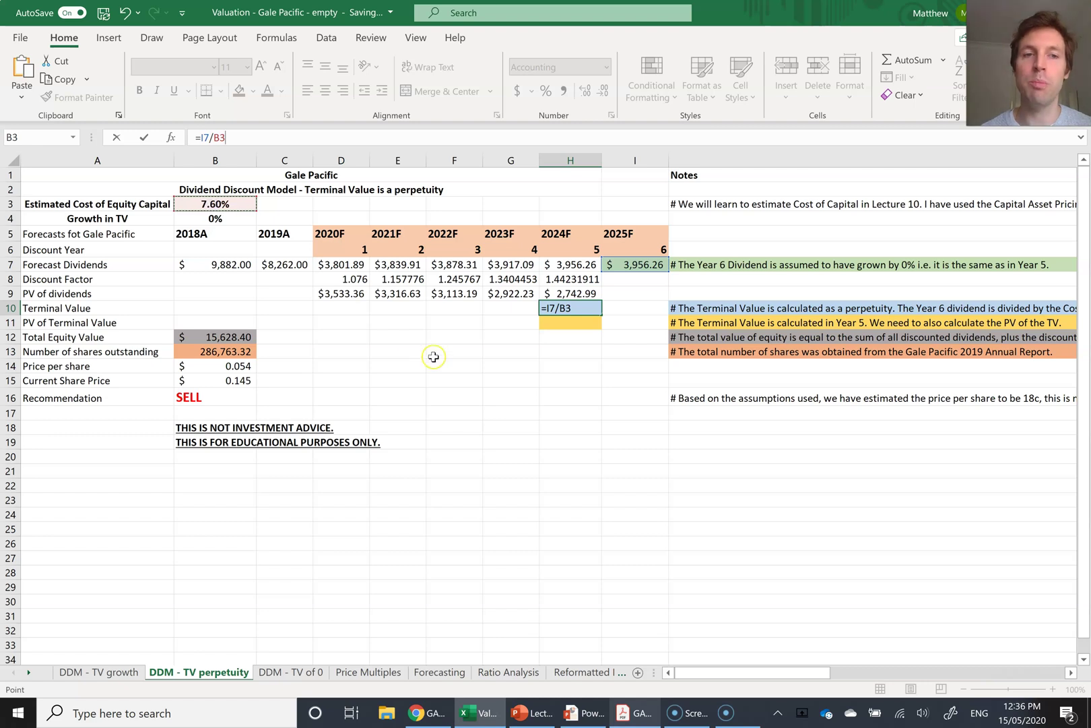
key("Return")
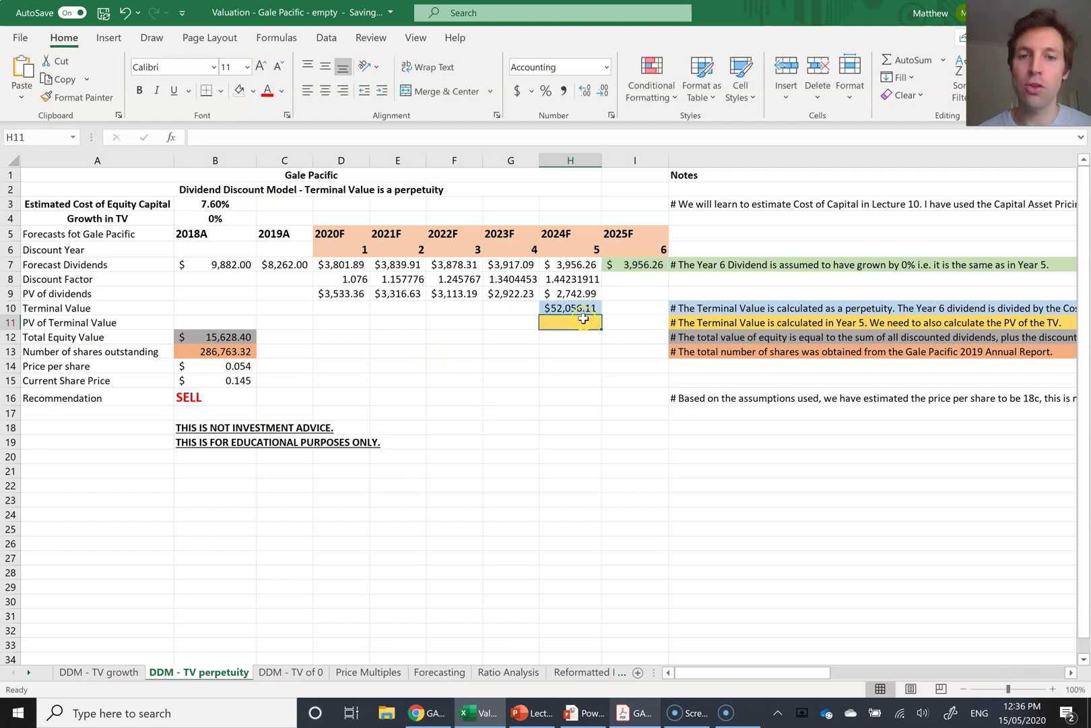
left_click(582, 310)
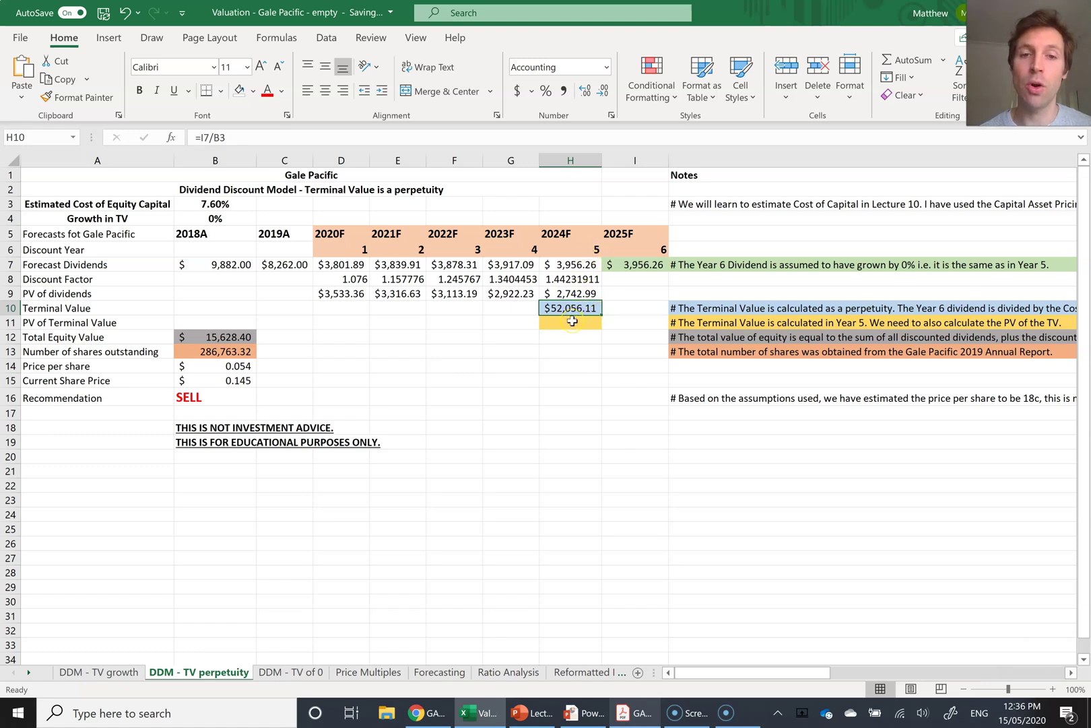
Step: Calculate the PV of terminal value in H11 by dividing the terminal value by the Year 5 discount factor, =H10/H8
left_click(97, 323)
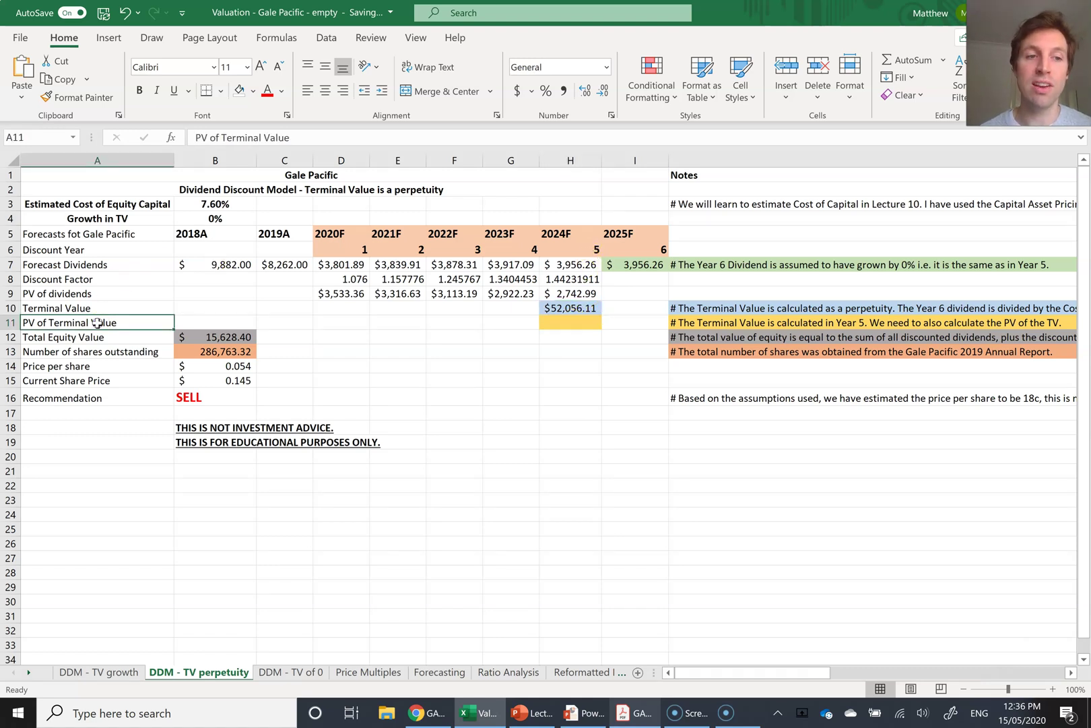
key("Right")
key("Right")
key("Right")
key("Right")
key("Right")
key("Right")
key("Right")
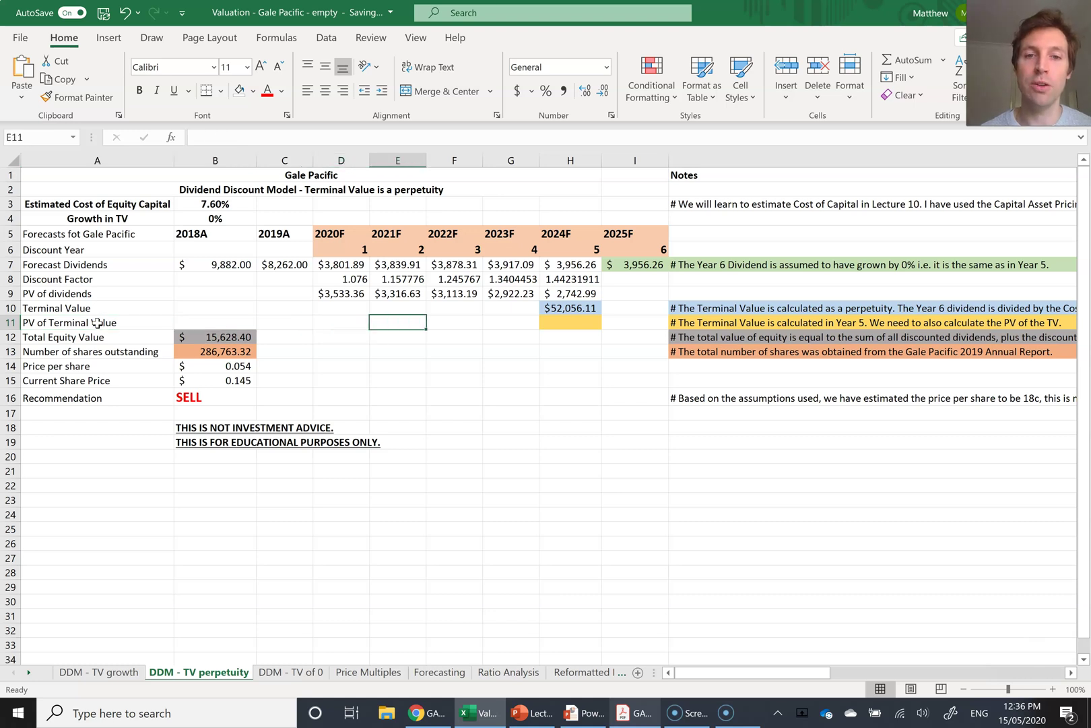
type("=")
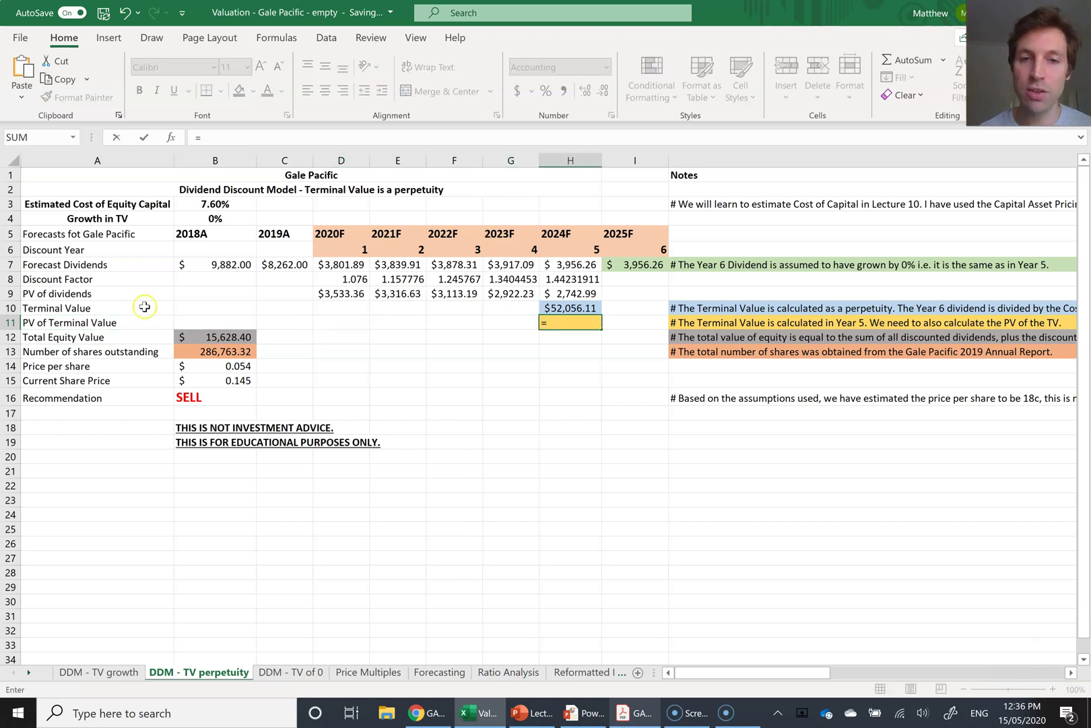
left_click(559, 309)
type("/")
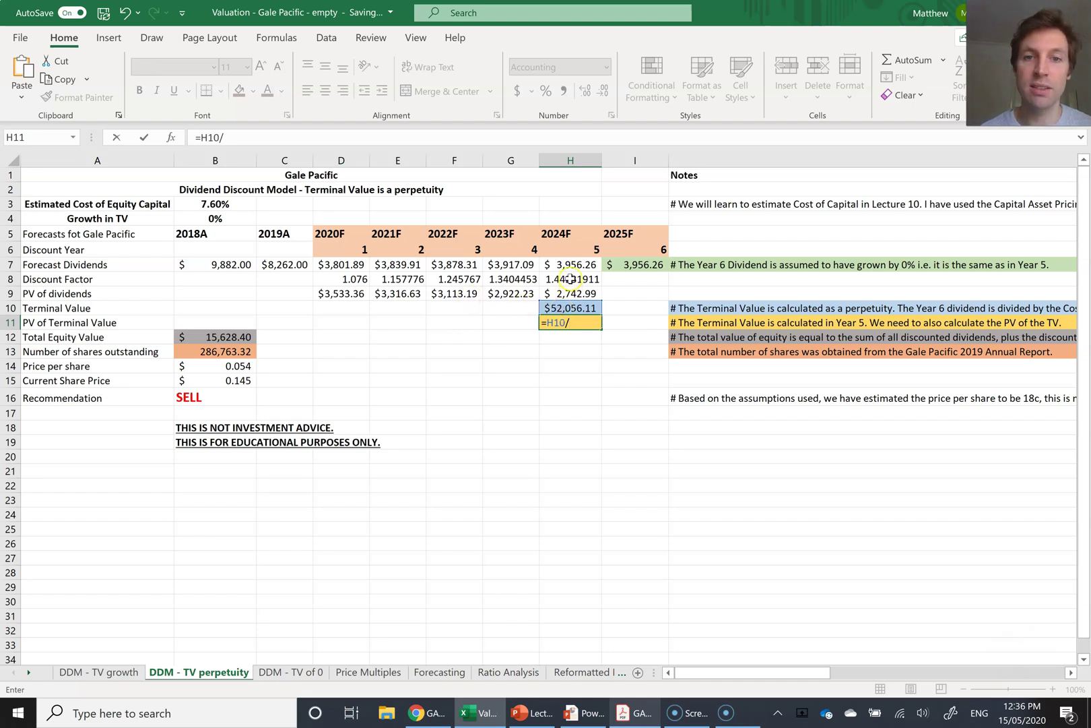
left_click(564, 278)
key("Return")
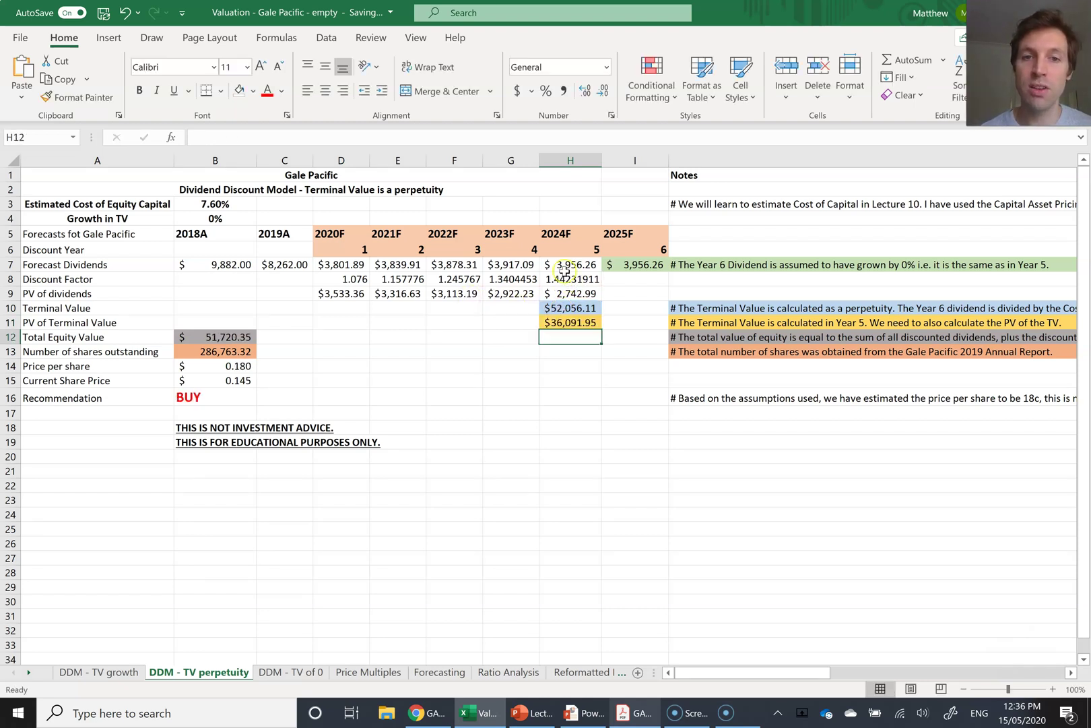
Step: Compare the PV of dividends formula in H9 with the PV of terminal value formula in H11
left_click(566, 265)
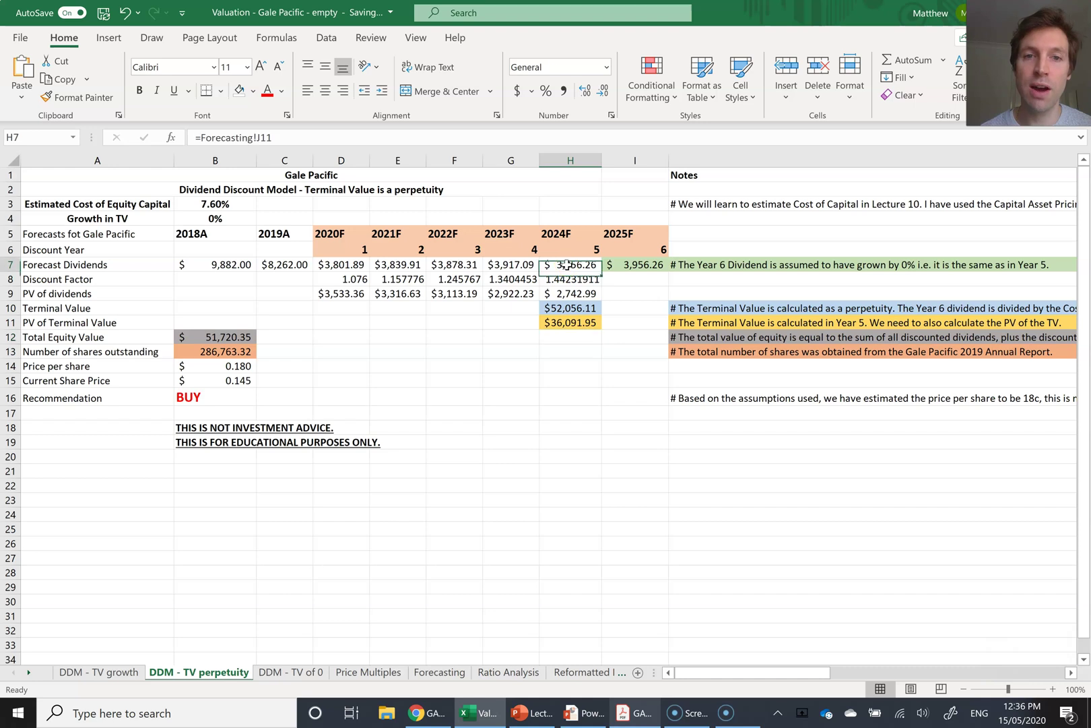
left_click(565, 295)
type("=")
key("Up")
key("Up")
type("/")
key("Up")
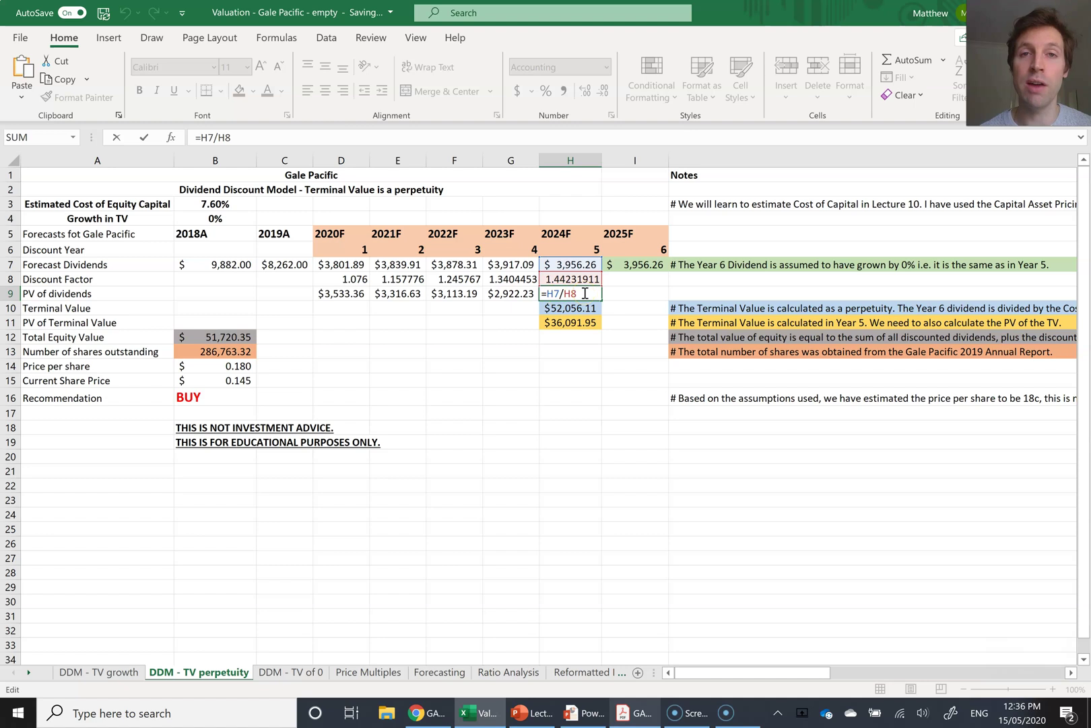
key("Return")
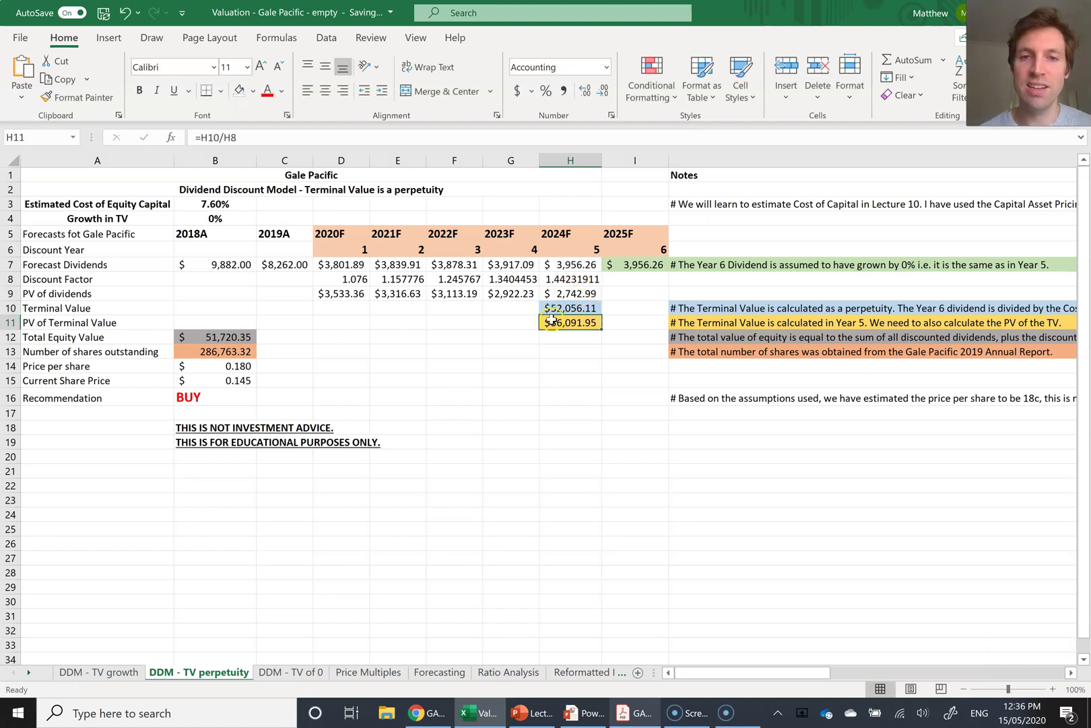
double_click(553, 322)
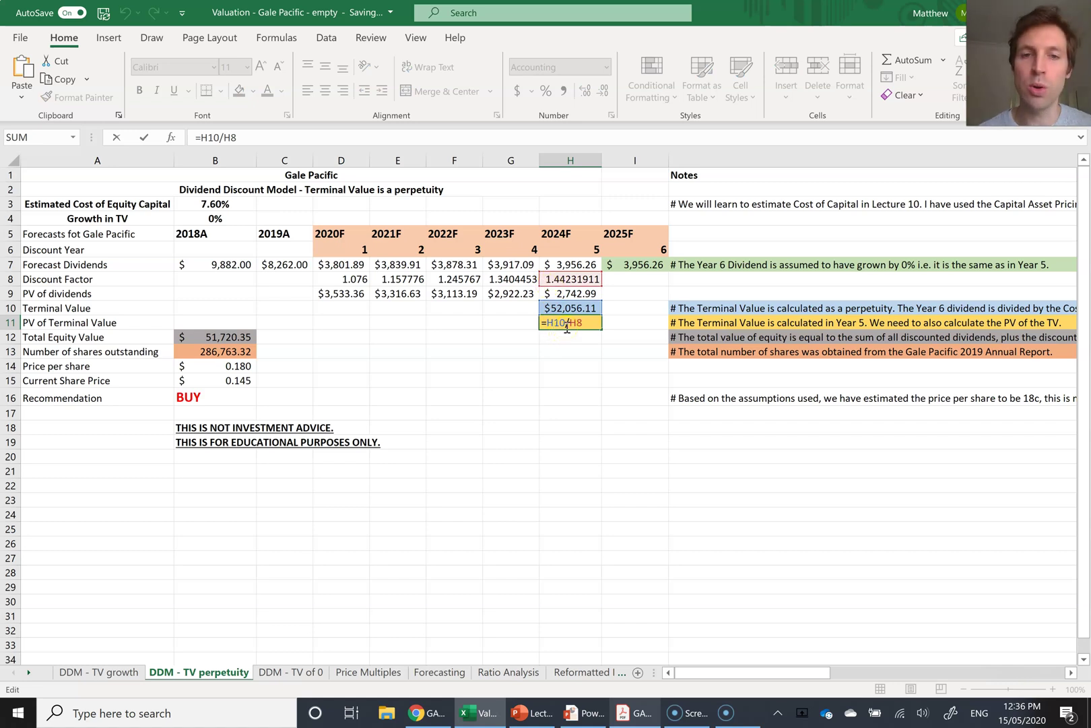
key("Return")
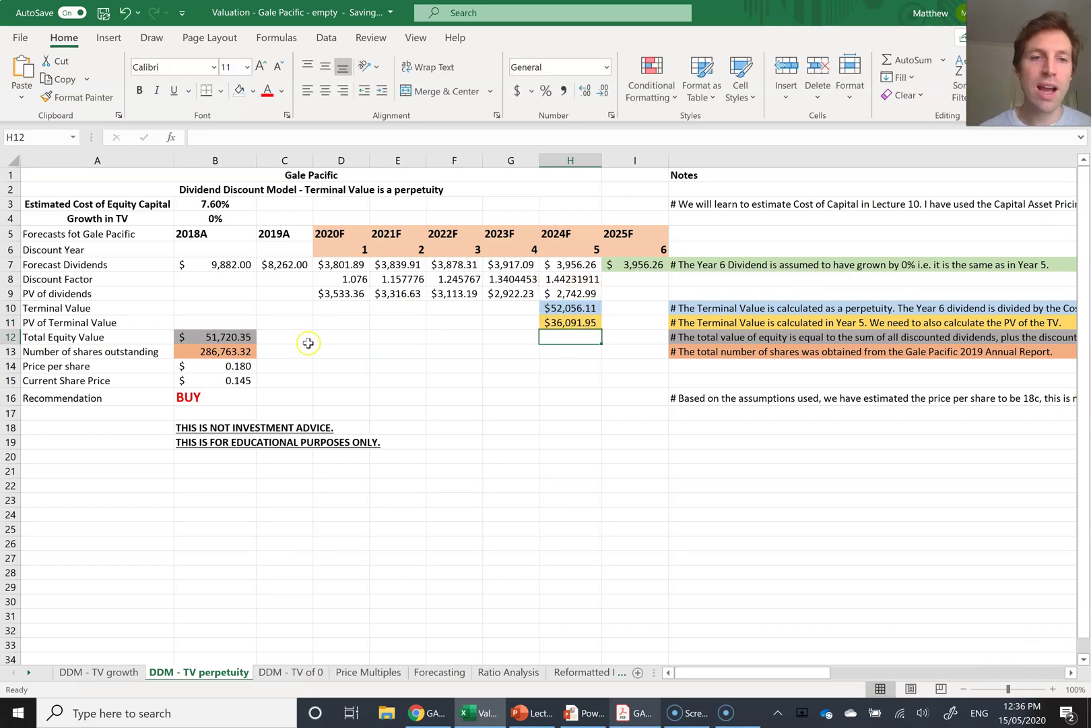
Step: Calculate the total equity value in B12 as the discounted dividends plus the PV of terminal value, =SUM(D9:H9)+H11
left_click(231, 331)
type("=su")
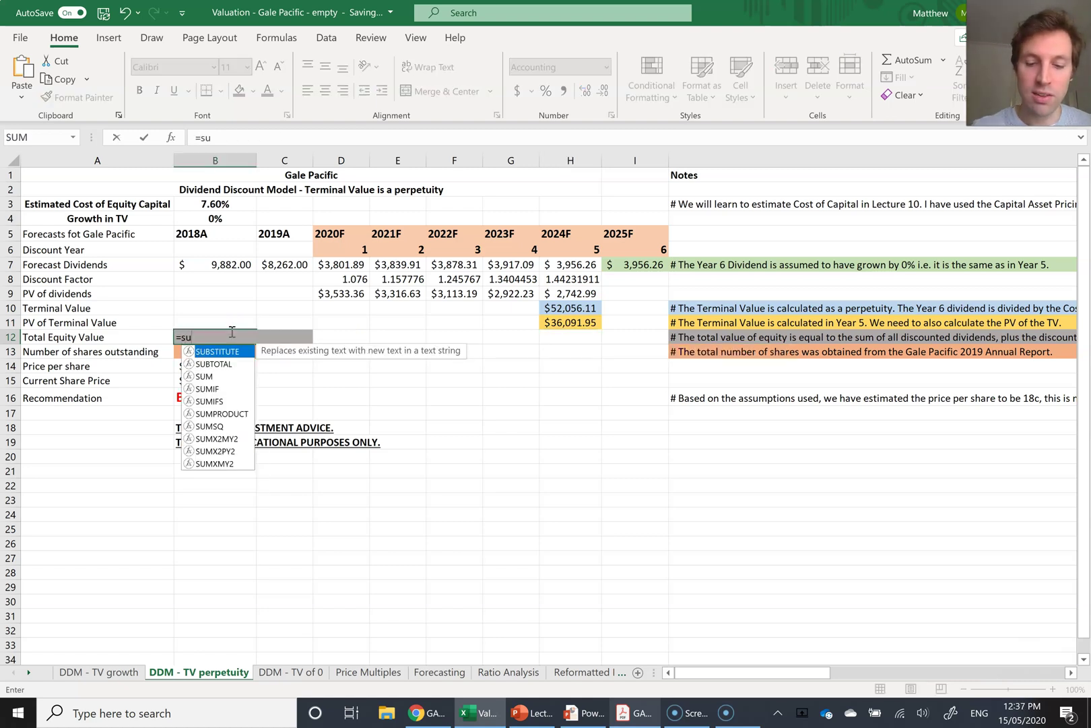
type("M(")
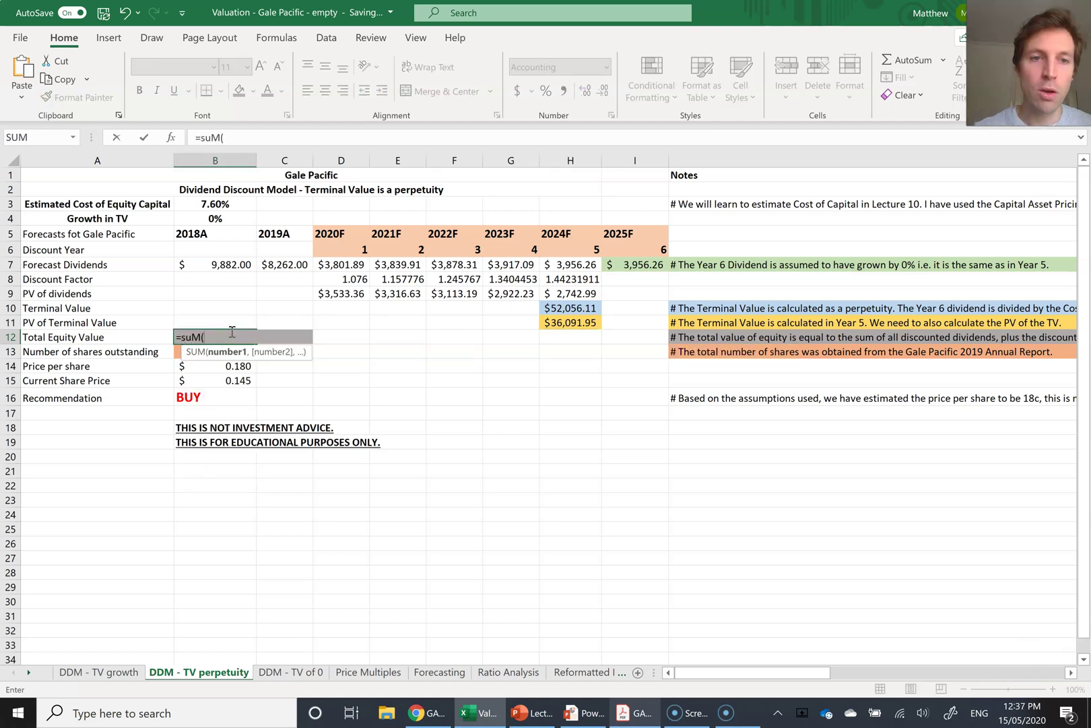
left_click_drag(324, 294, 574, 290)
type(")+")
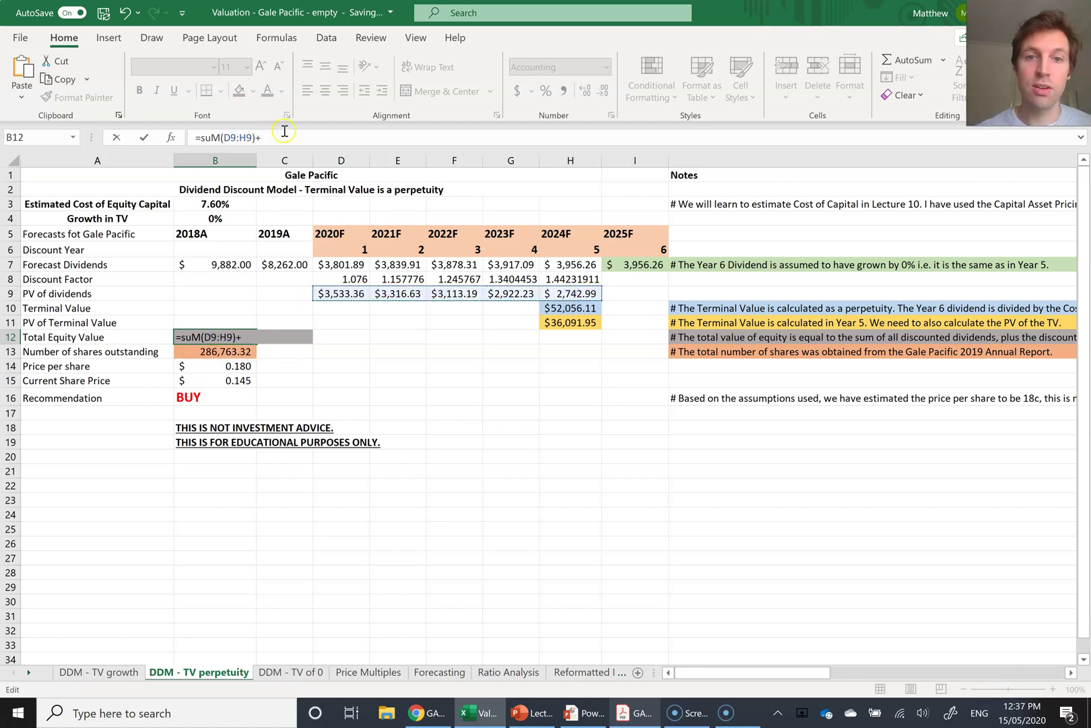
left_click(566, 323)
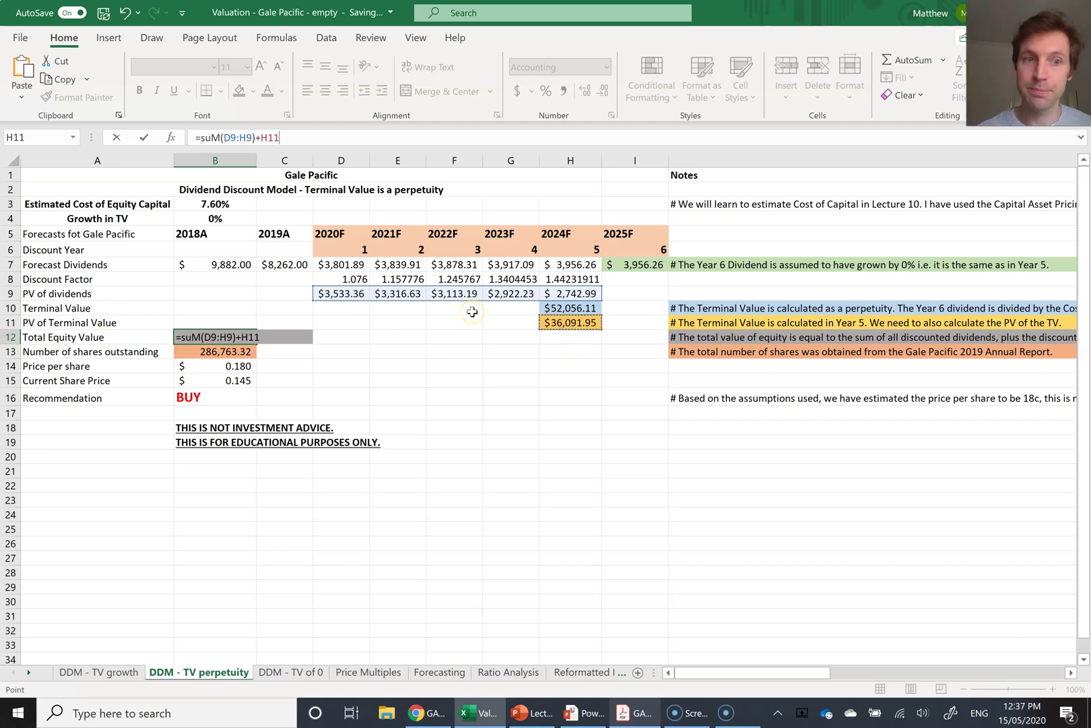
key("Return")
Step: Review the total equity value, shares outstanding, price per share formula, current share price and recommendation in B12:B16
left_click(192, 335)
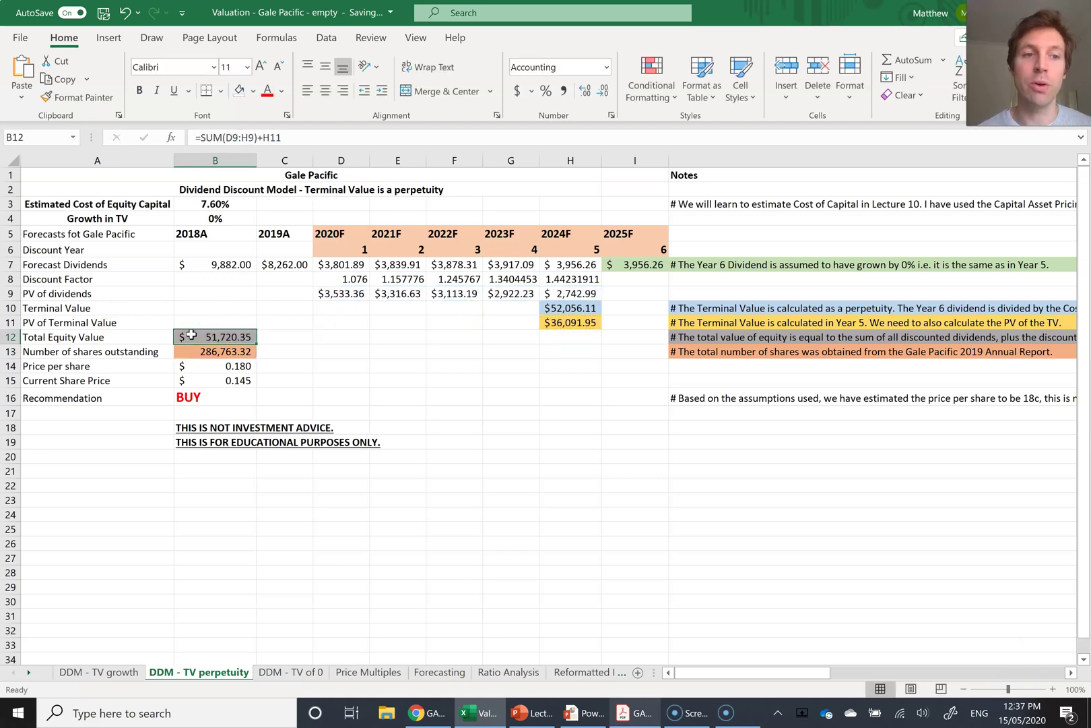
left_click(190, 349)
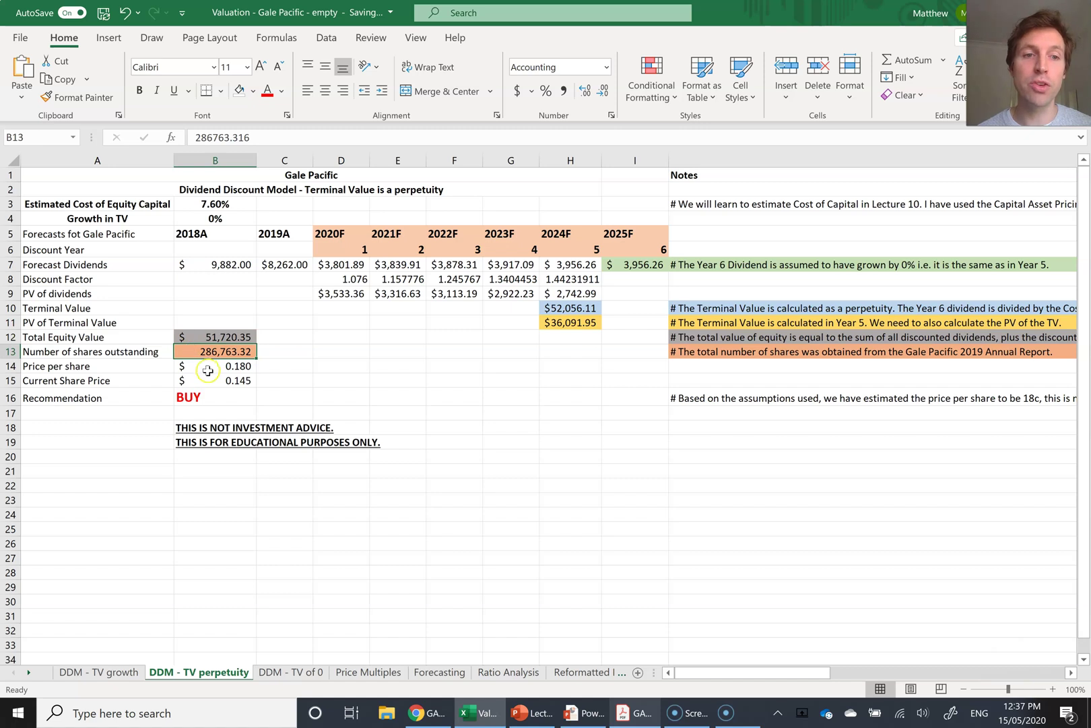
left_click(209, 366)
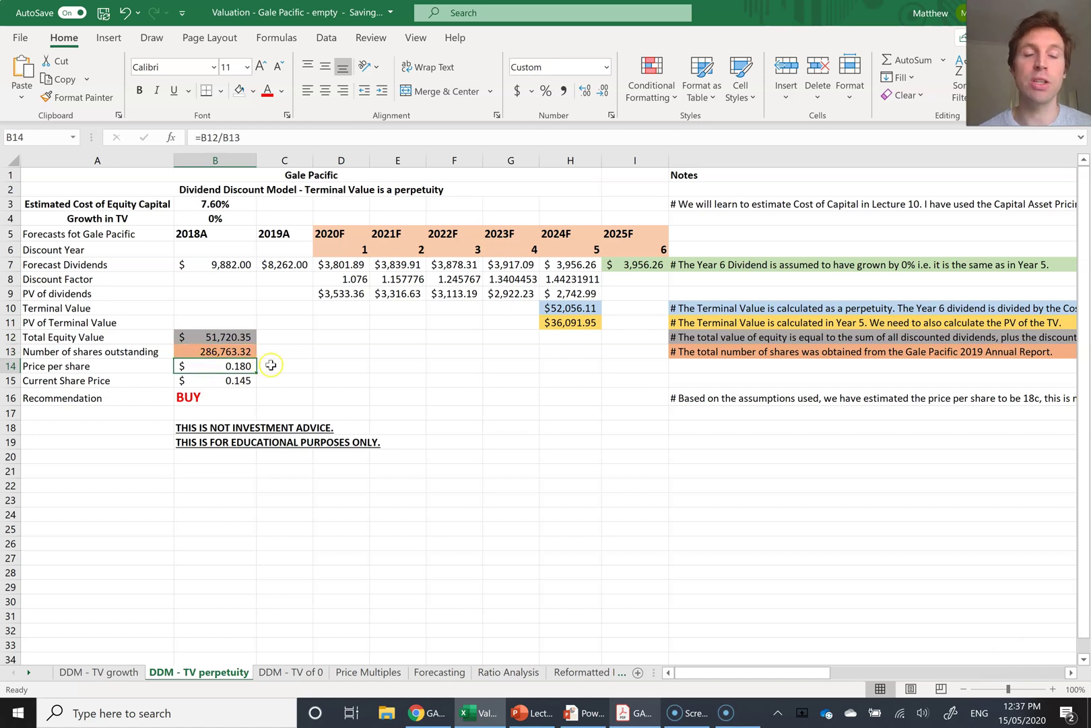
left_click(215, 372)
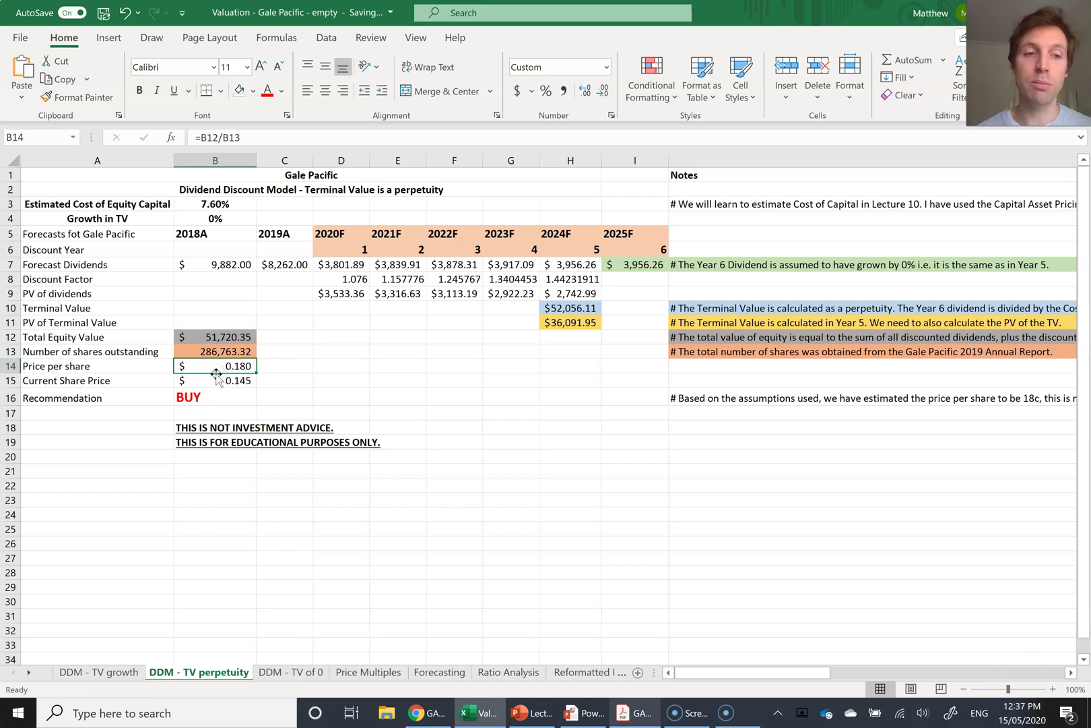
left_click(215, 381)
left_click(202, 398)
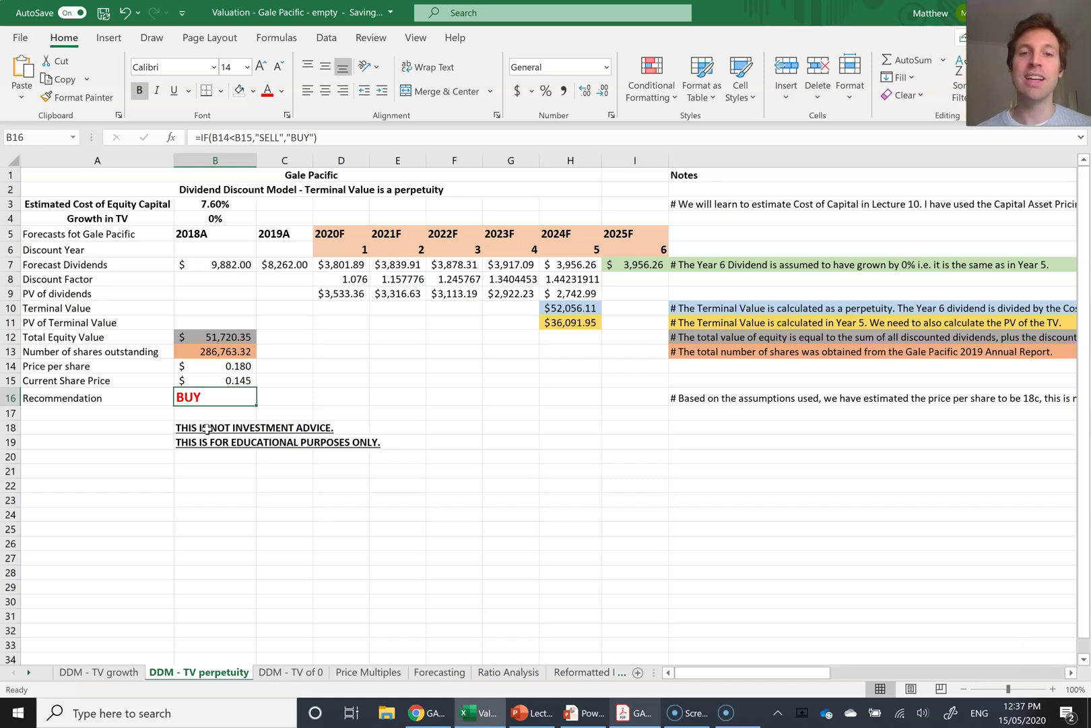
Step: Review the Year 6 dividend formula in I7 and the price per share formula in B14 on the perpetuity sheet
key("Return")
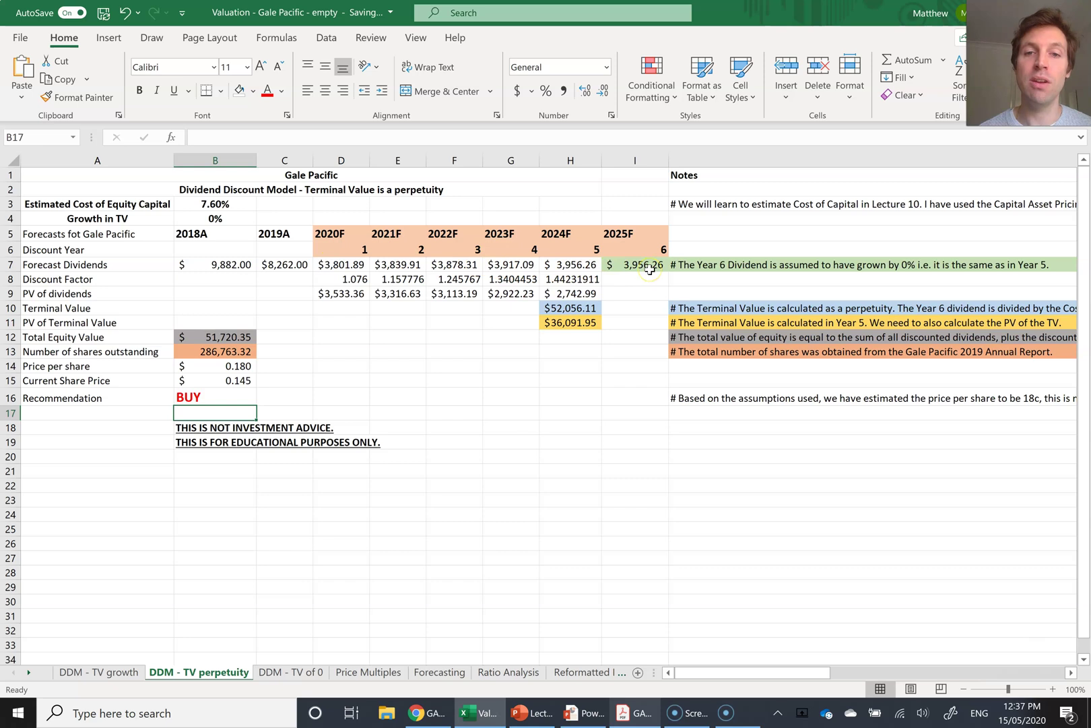
left_click(614, 265)
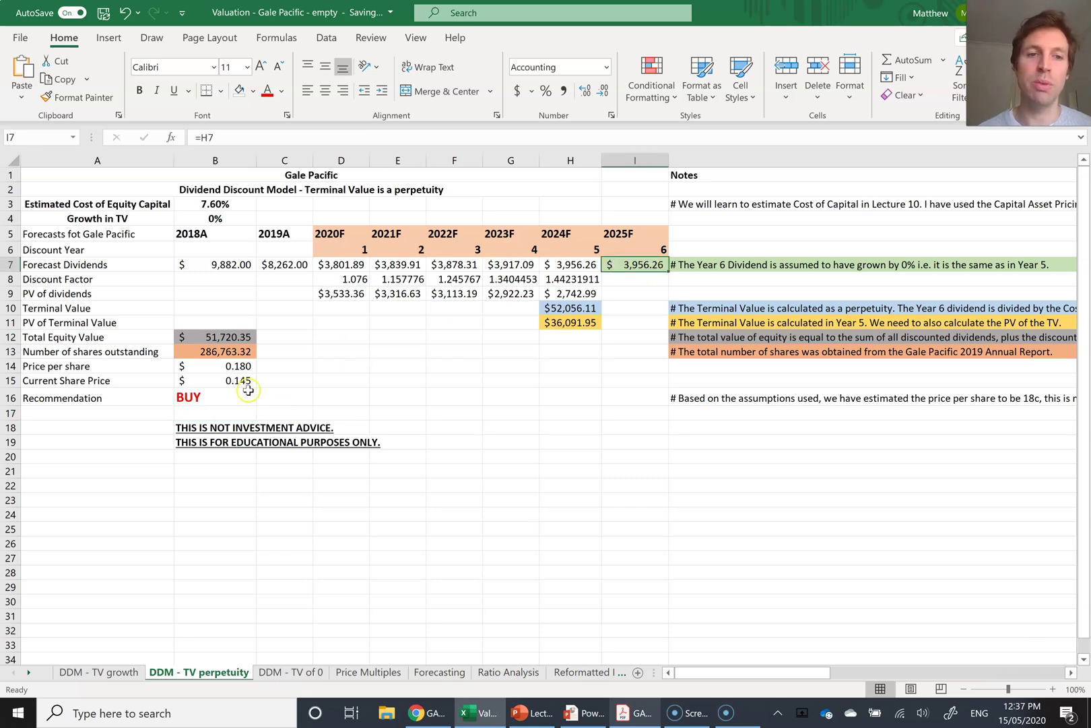
left_click(205, 368)
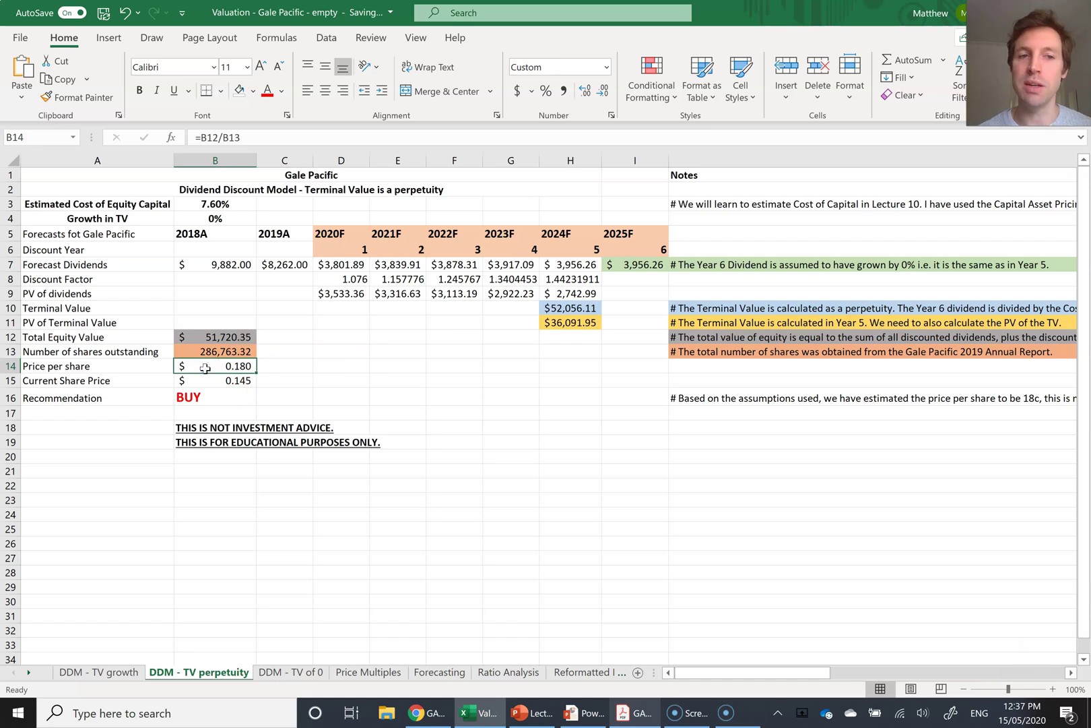
Step: On the DDM - TV growth sheet, calculate the Year 6 dividend in I7 by growing the Year 5 dividend, =H7*(1+B4)
key("ctrl+Page_Up")
left_click(524, 412)
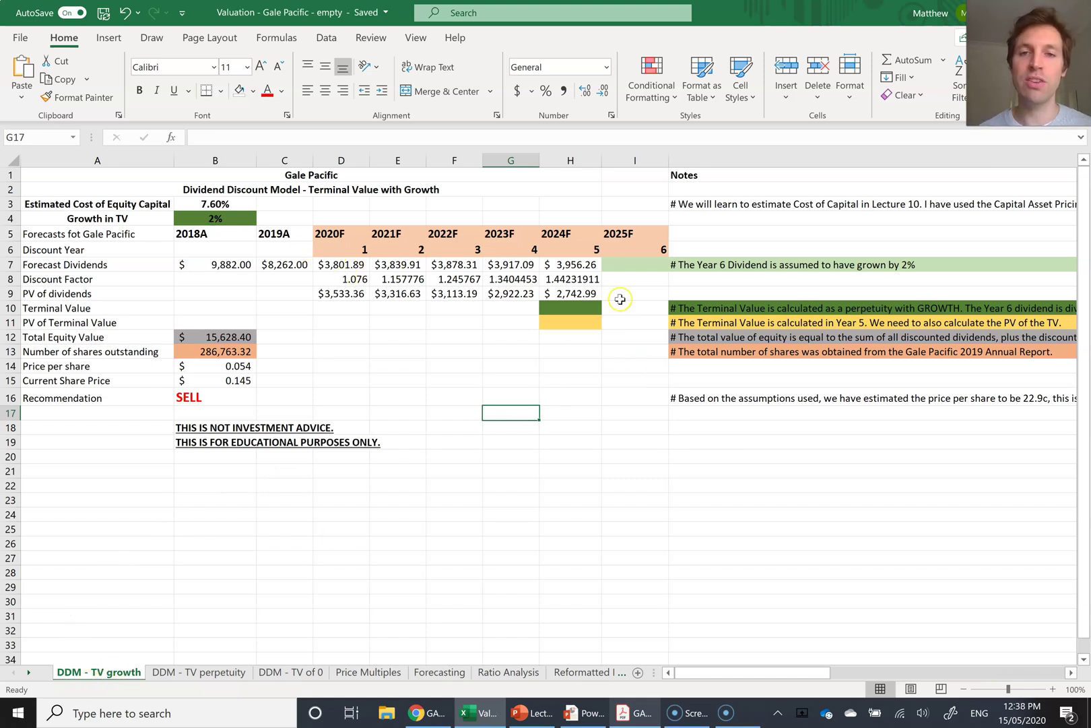
left_click(636, 265)
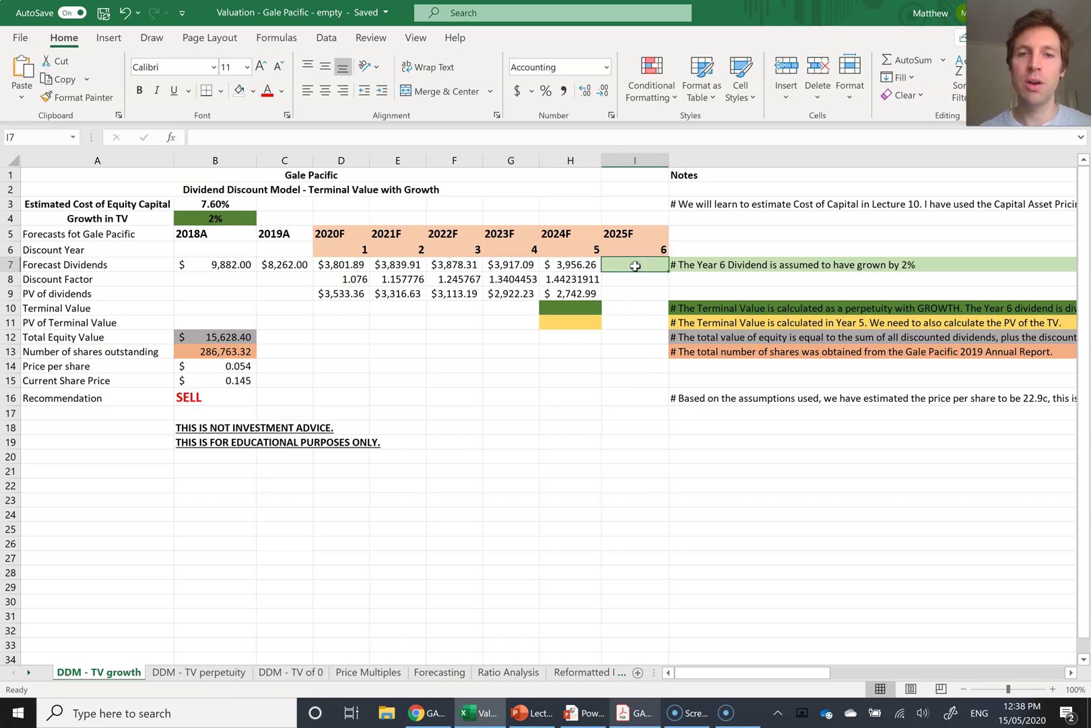
type("=")
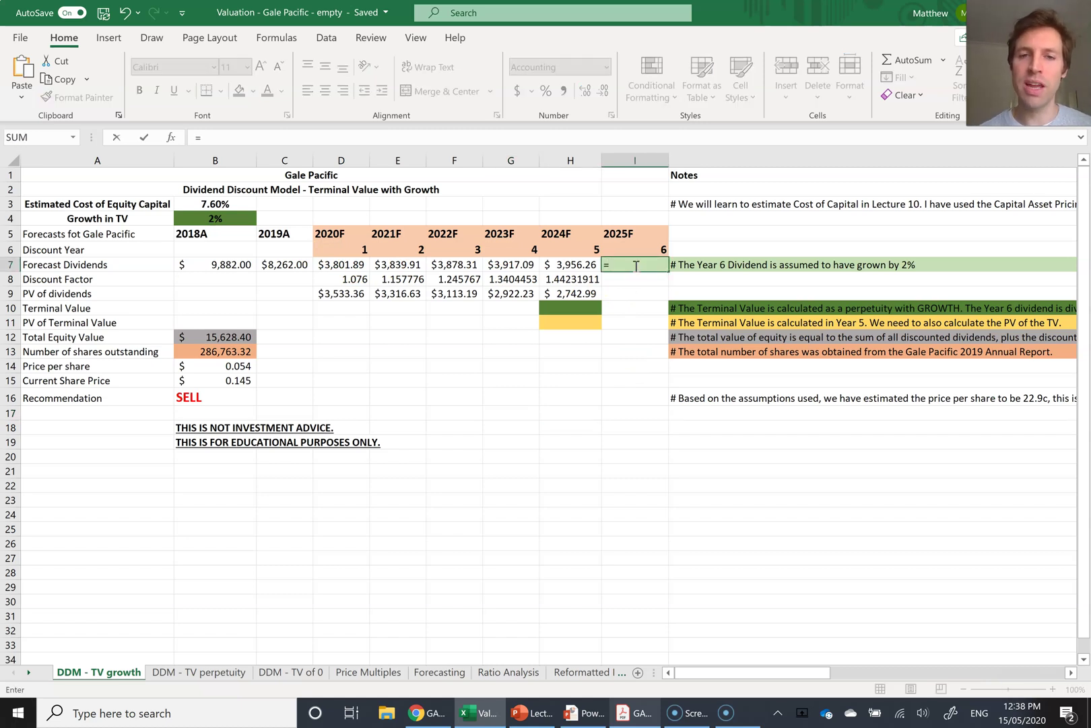
left_click(569, 265)
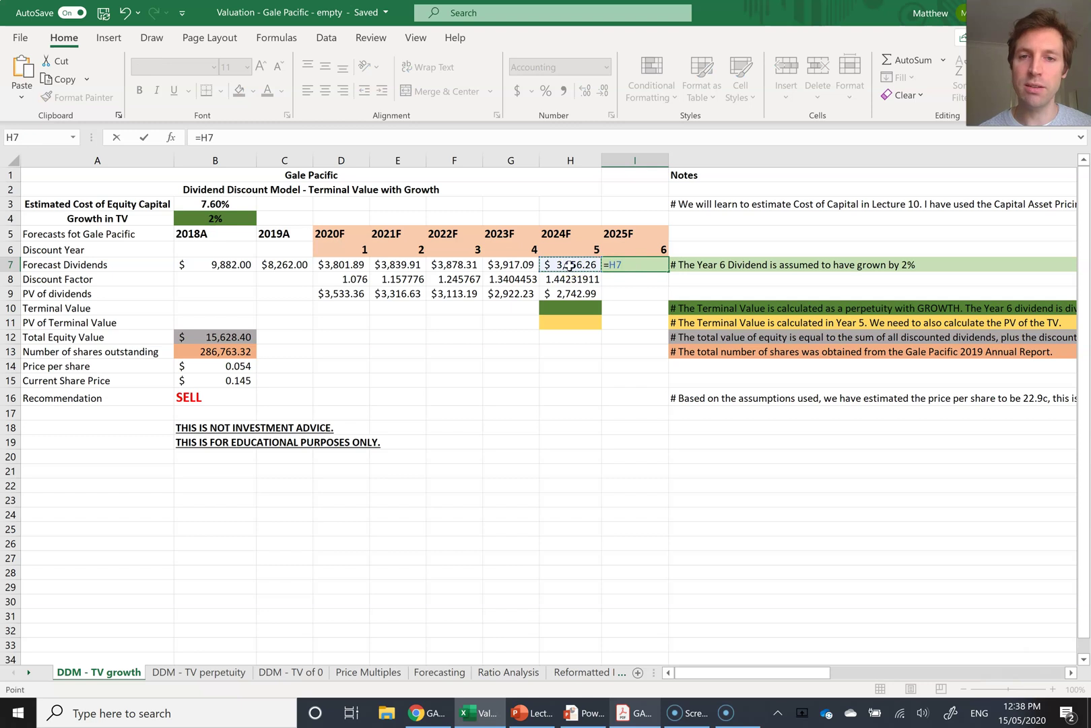
type("*")
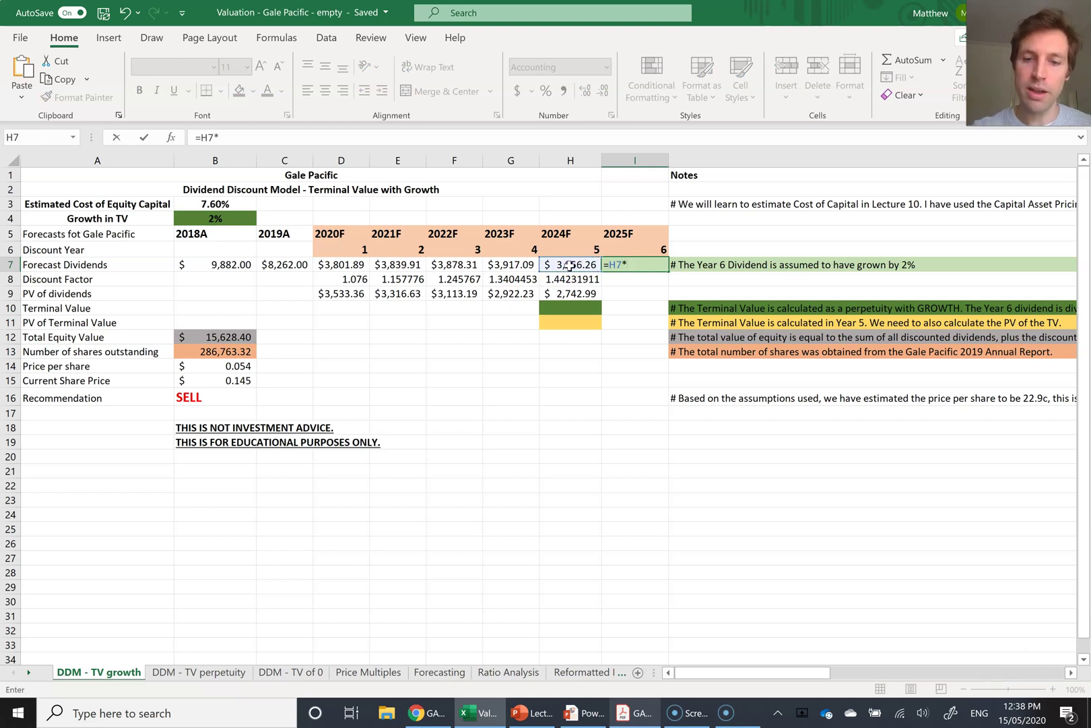
type("(1+")
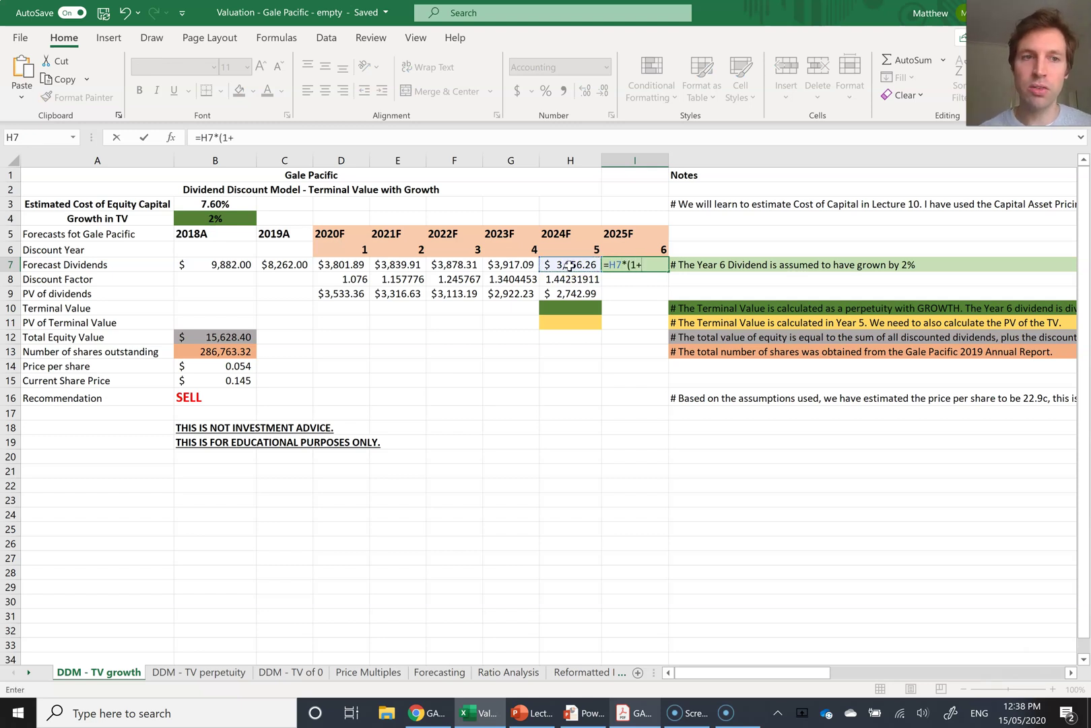
left_click(195, 218)
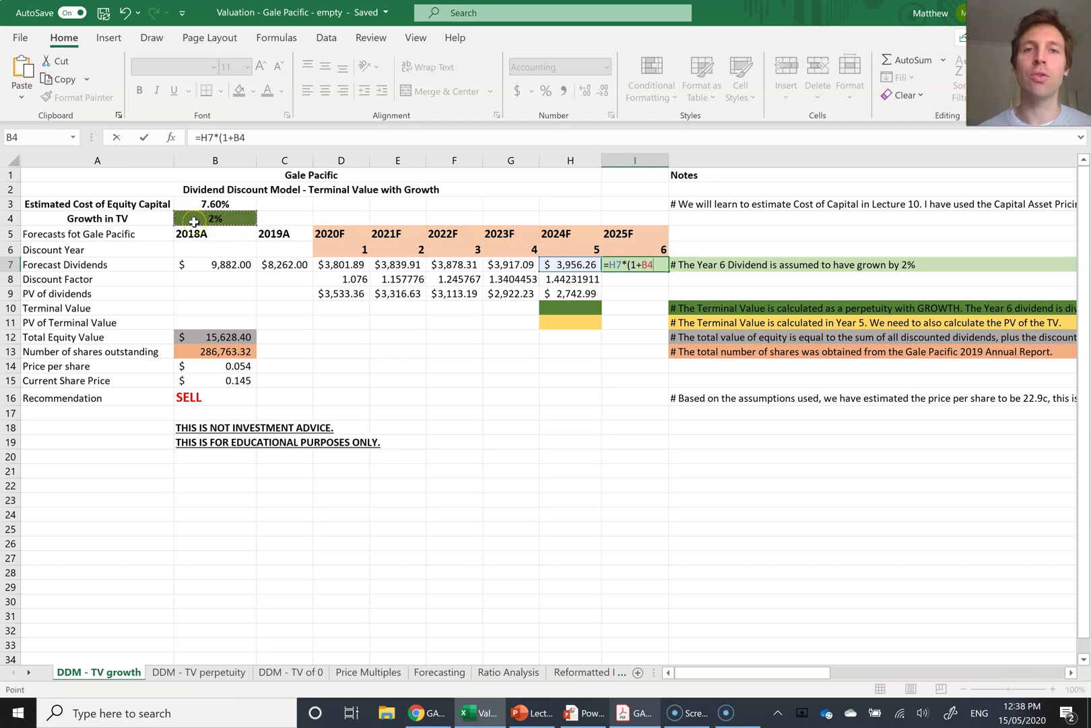
type(")")
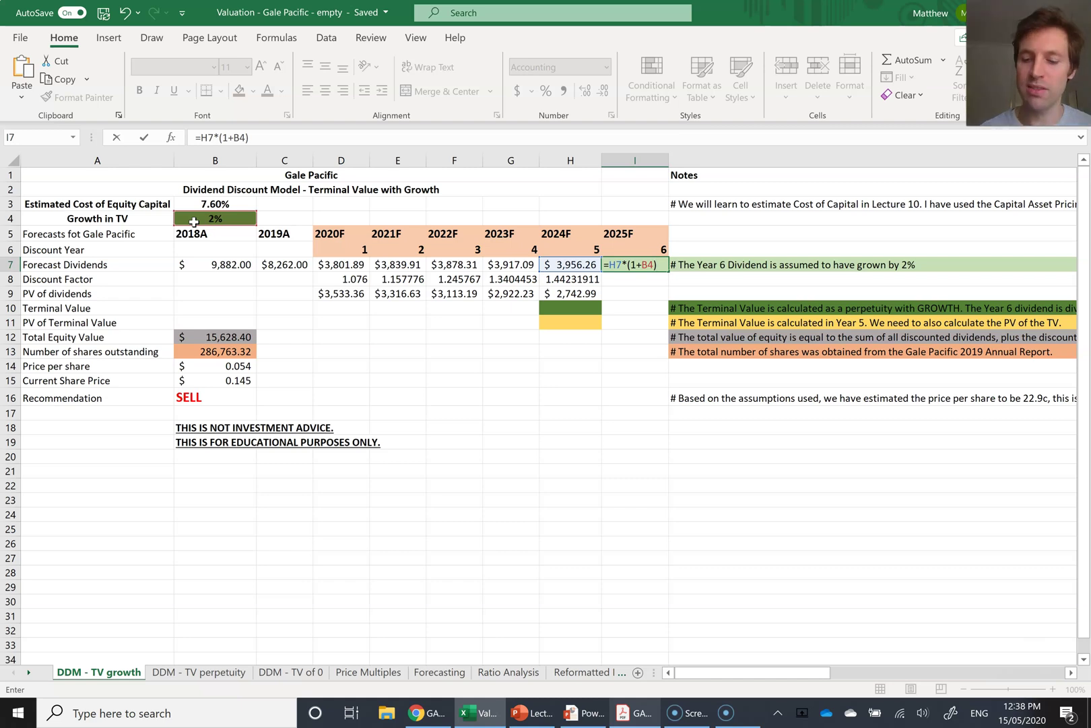
key("Return")
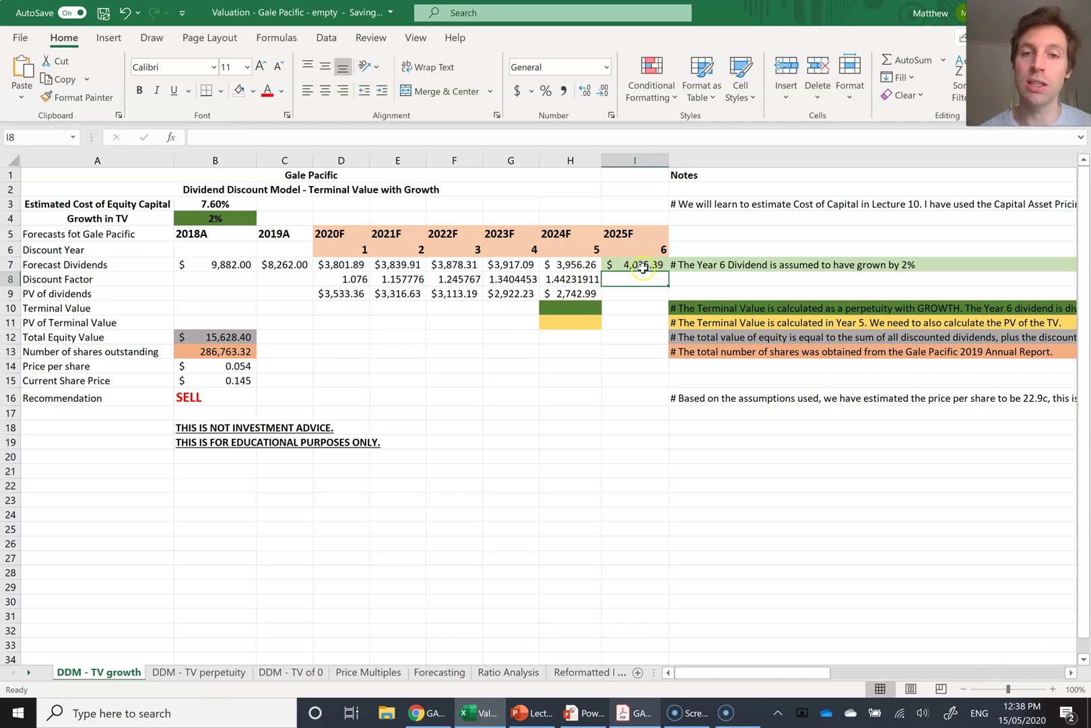
Step: Calculate the terminal value in H10 by dividing the Year 6 dividend by cost of equity less growth, =I7/(B3-B4)
left_click(569, 307)
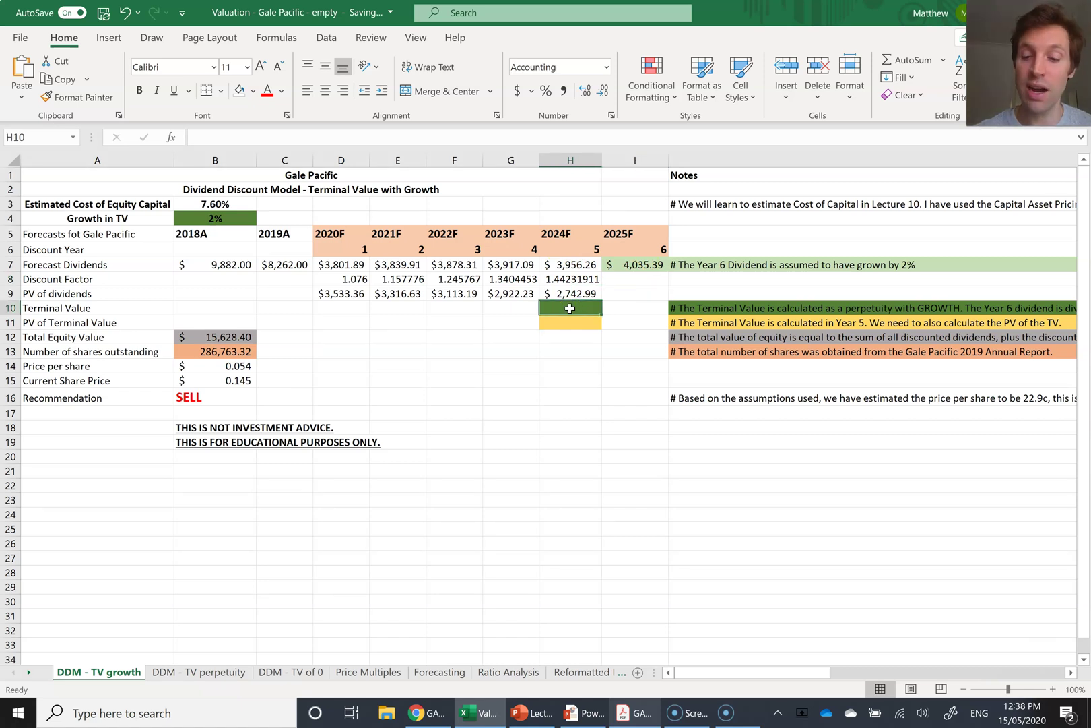
type("=")
left_click(648, 264)
left_click(298, 138)
type("/(")
left_click(196, 203)
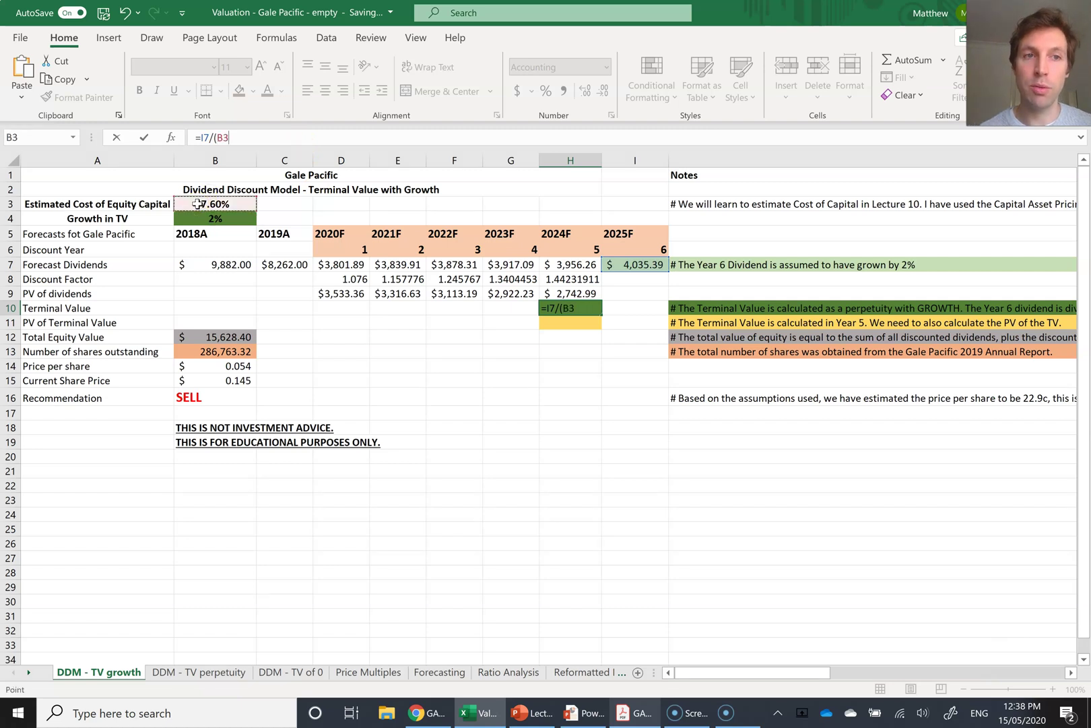
type("-")
left_click(197, 219)
type(")")
key("Return")
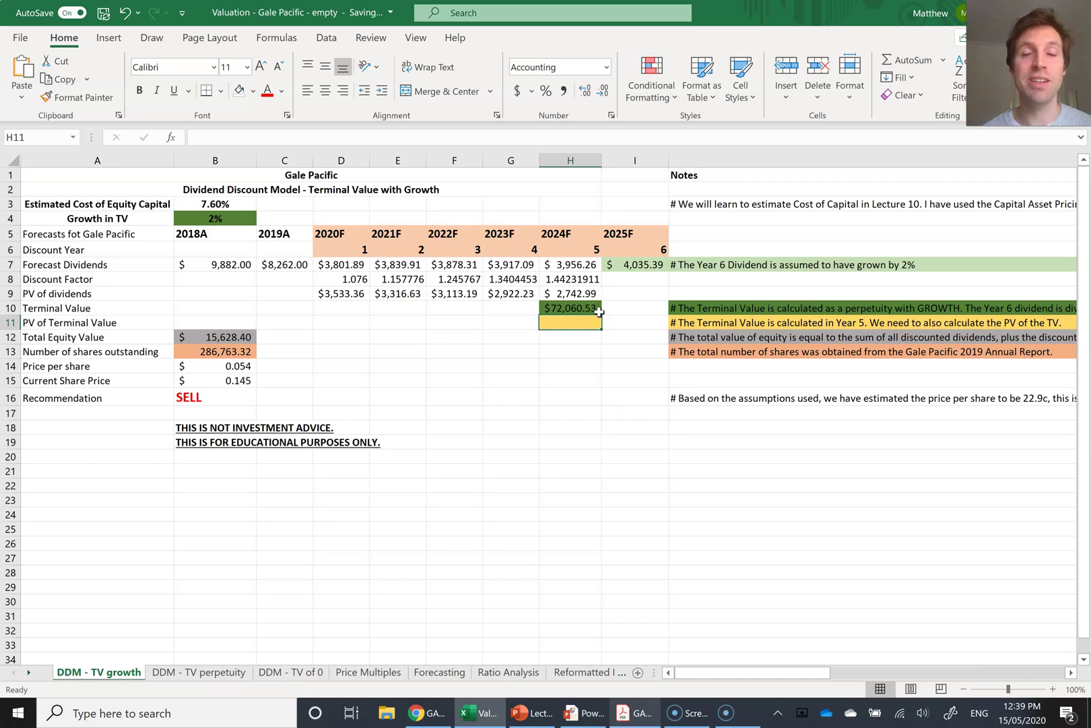
Step: Calculate the PV of terminal value in H11 on the growth sheet using the Year 5 discount factor, =H10/H8
left_click(639, 267)
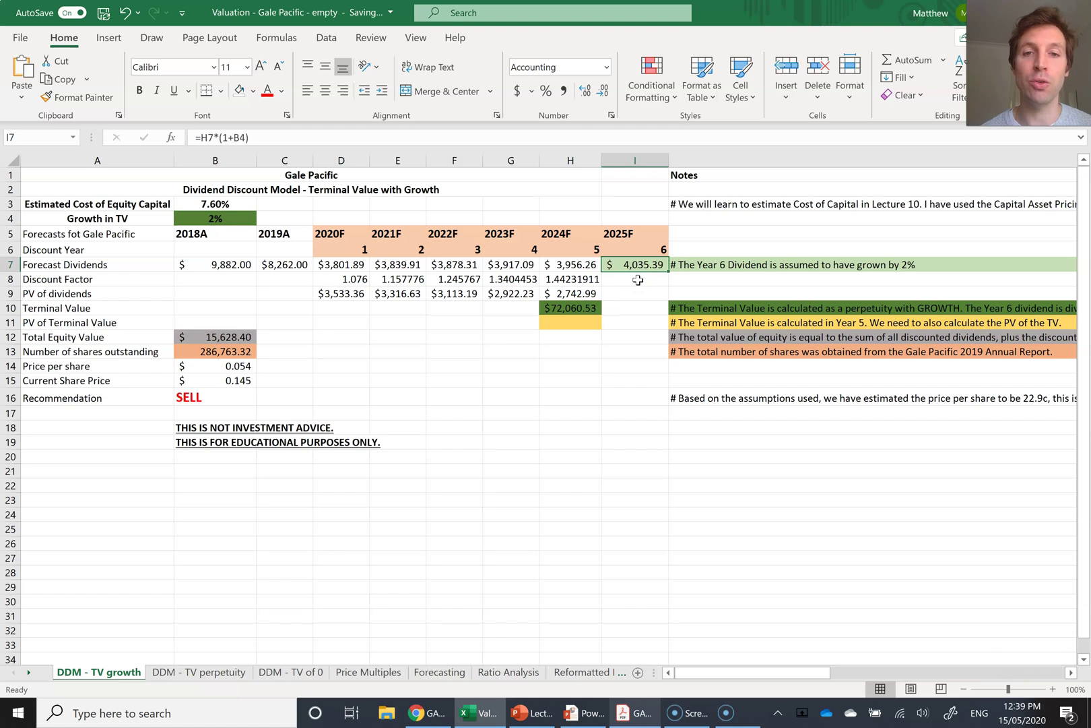
left_click(573, 322)
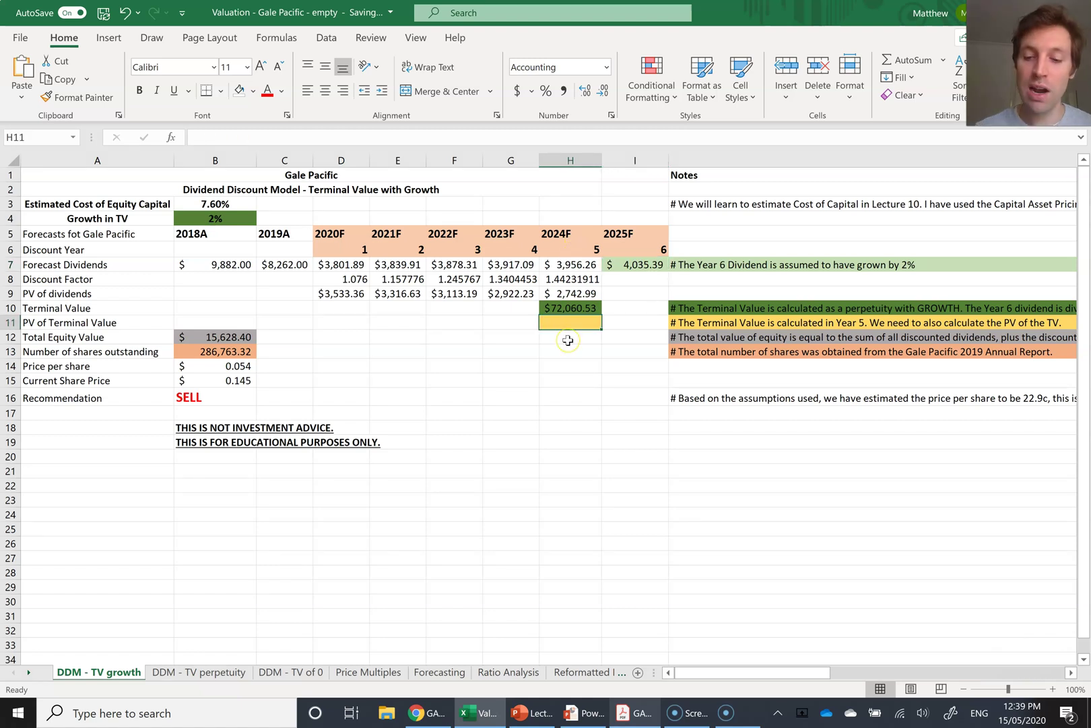
type("=")
left_click(565, 313)
type("/")
left_click(566, 281)
key("Return")
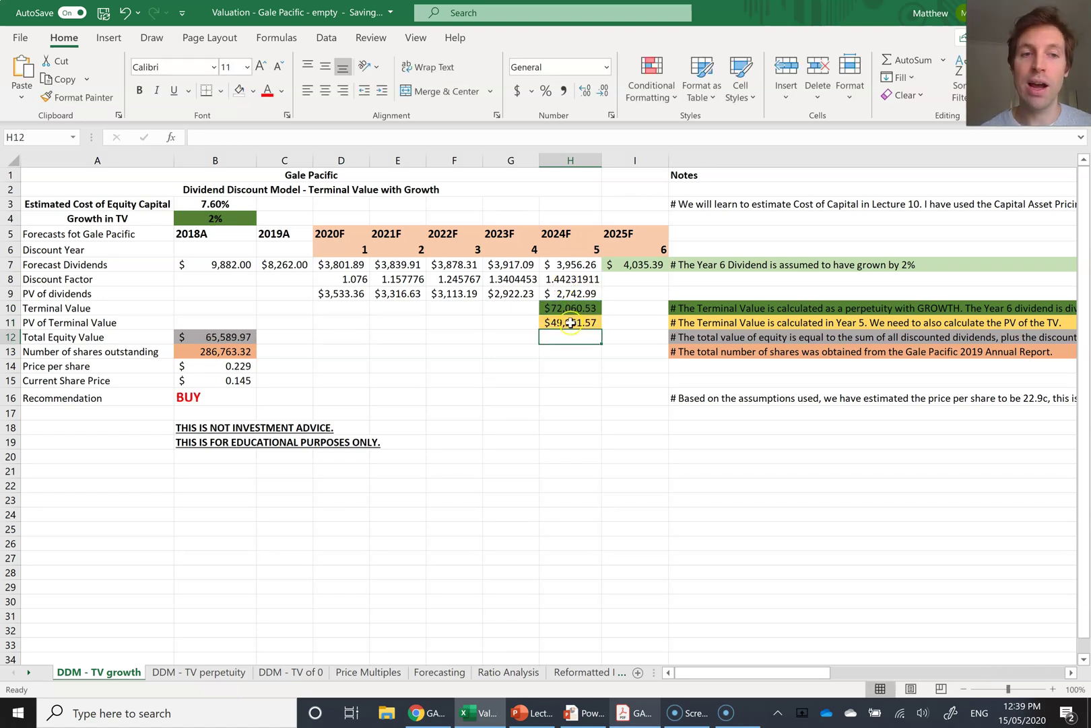
Step: Check the total equity value formula in B12 against the discounted dividends D9:H9 and the PV of terminal value in H11
left_click(559, 323)
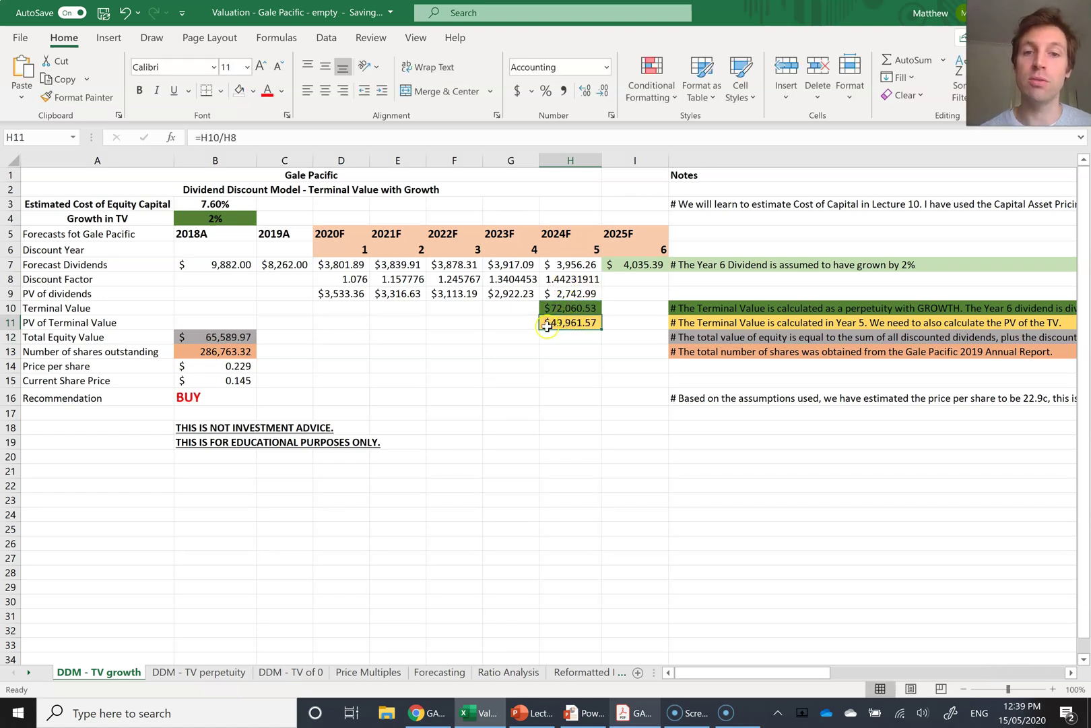
left_click_drag(340, 296, 566, 295)
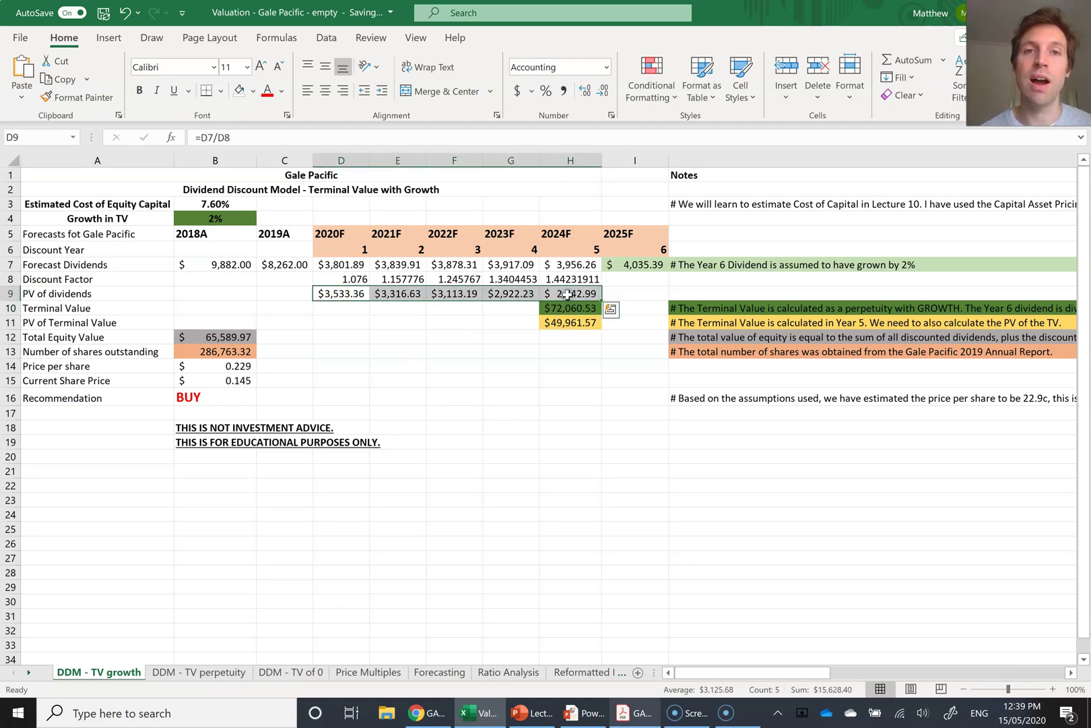
double_click(232, 336)
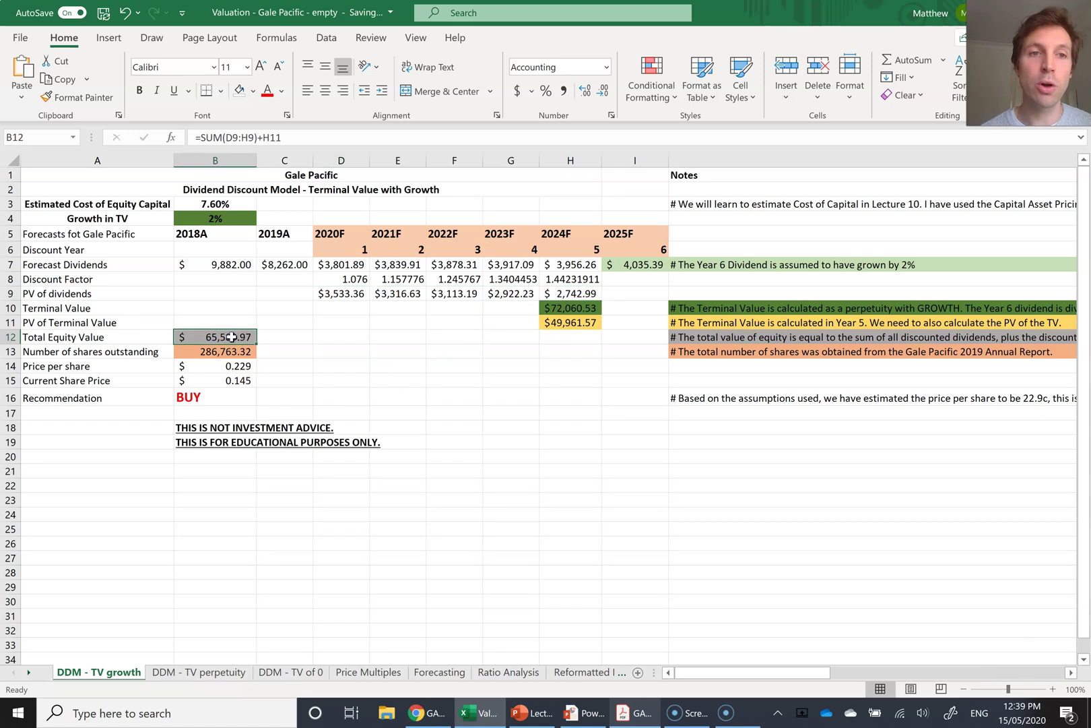
left_click_drag(317, 292, 546, 293)
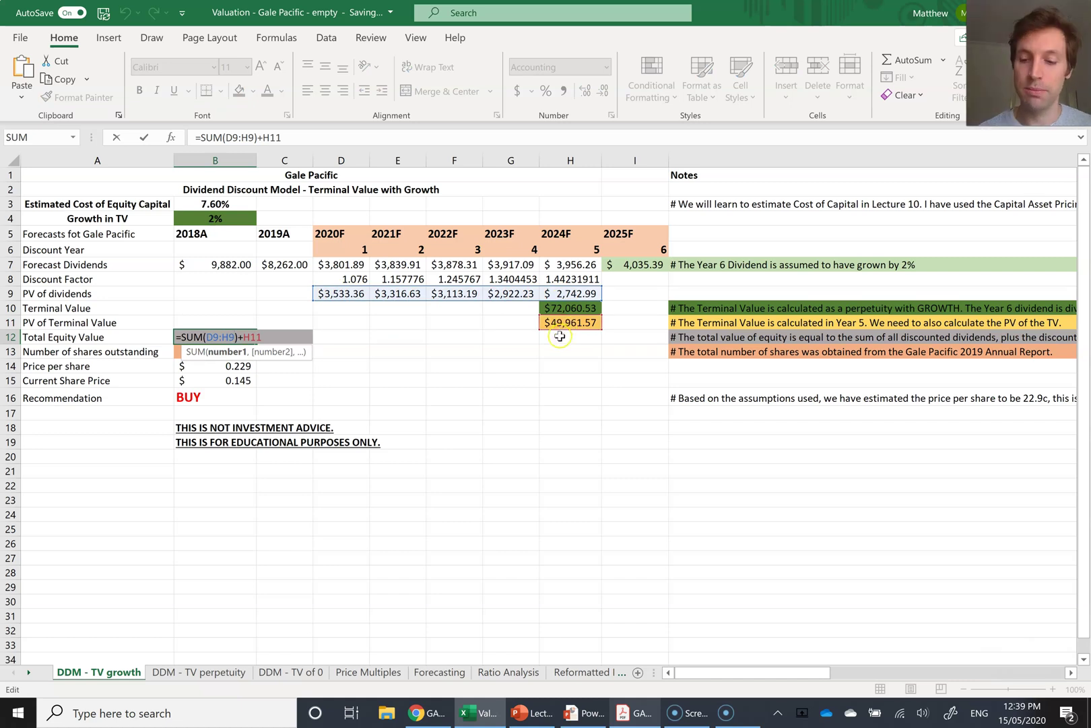
left_click(285, 339)
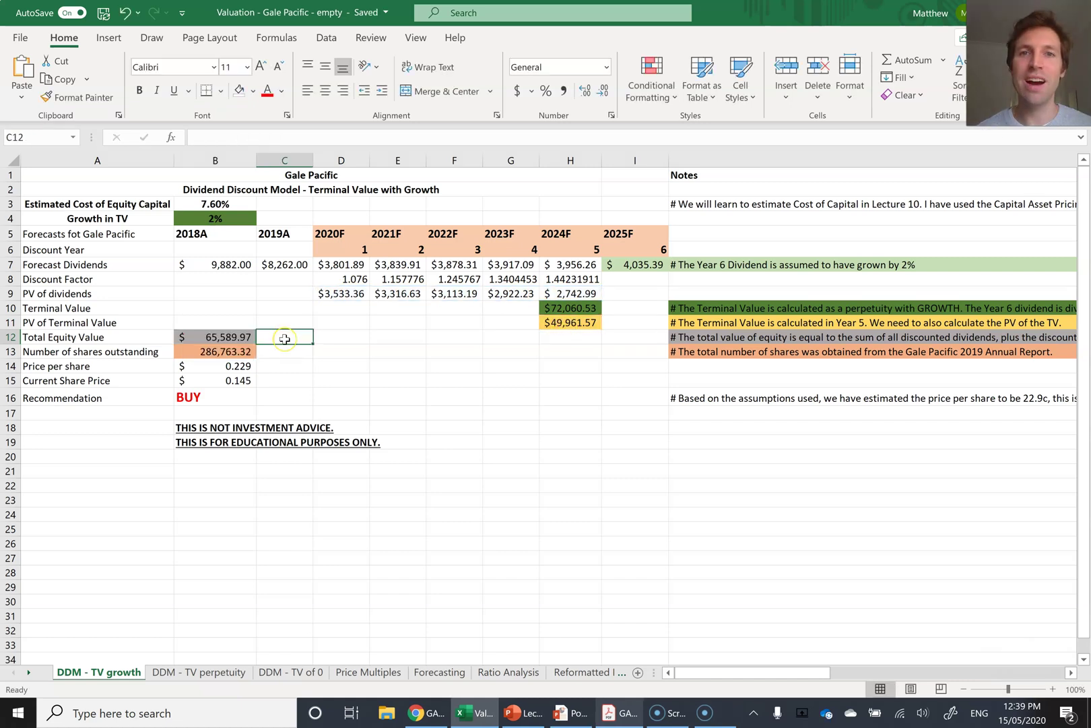
Step: Review the price per share, current share price and recommendation in B14:B16 on the growth sheet
left_click(204, 366)
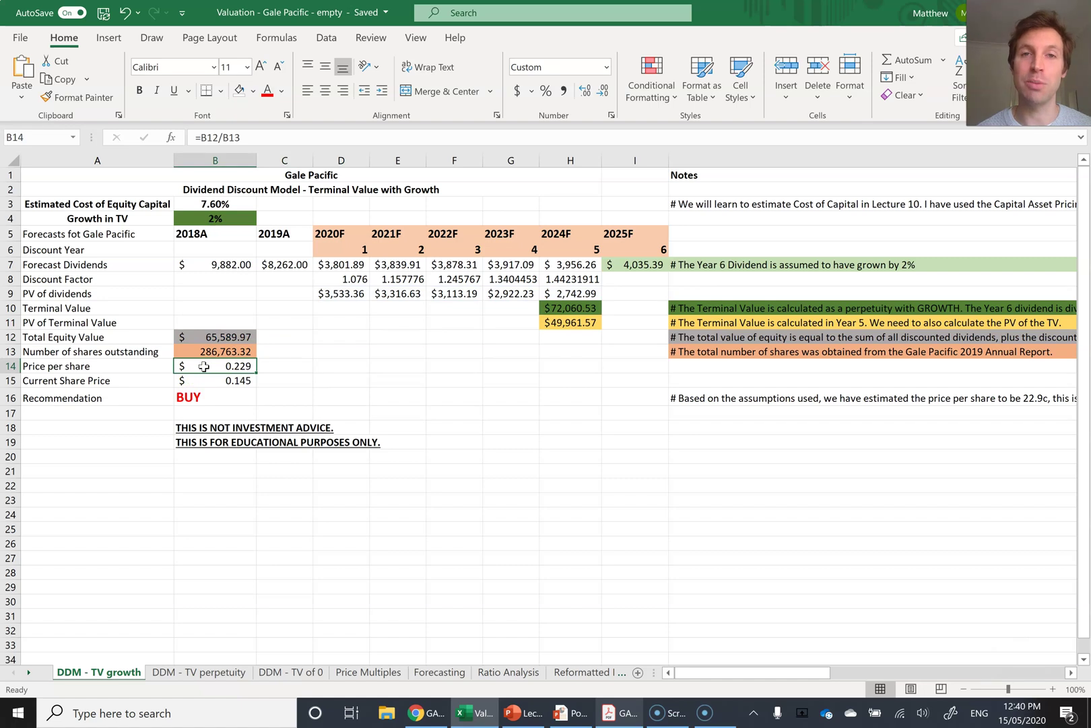
left_click(202, 382)
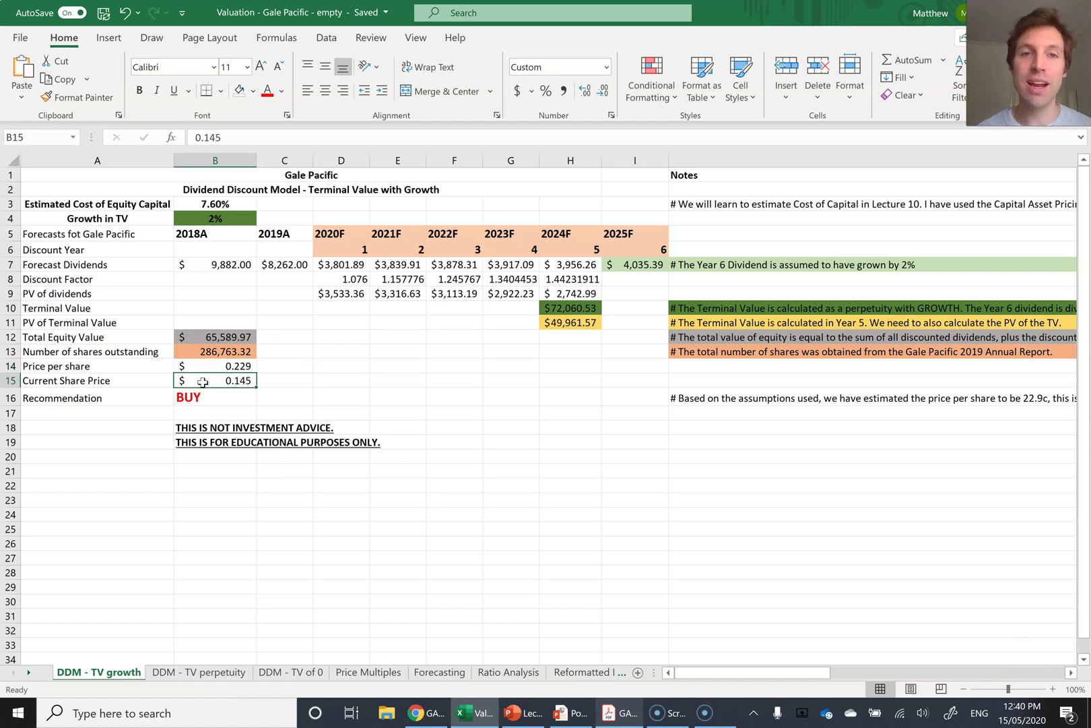
left_click(218, 402)
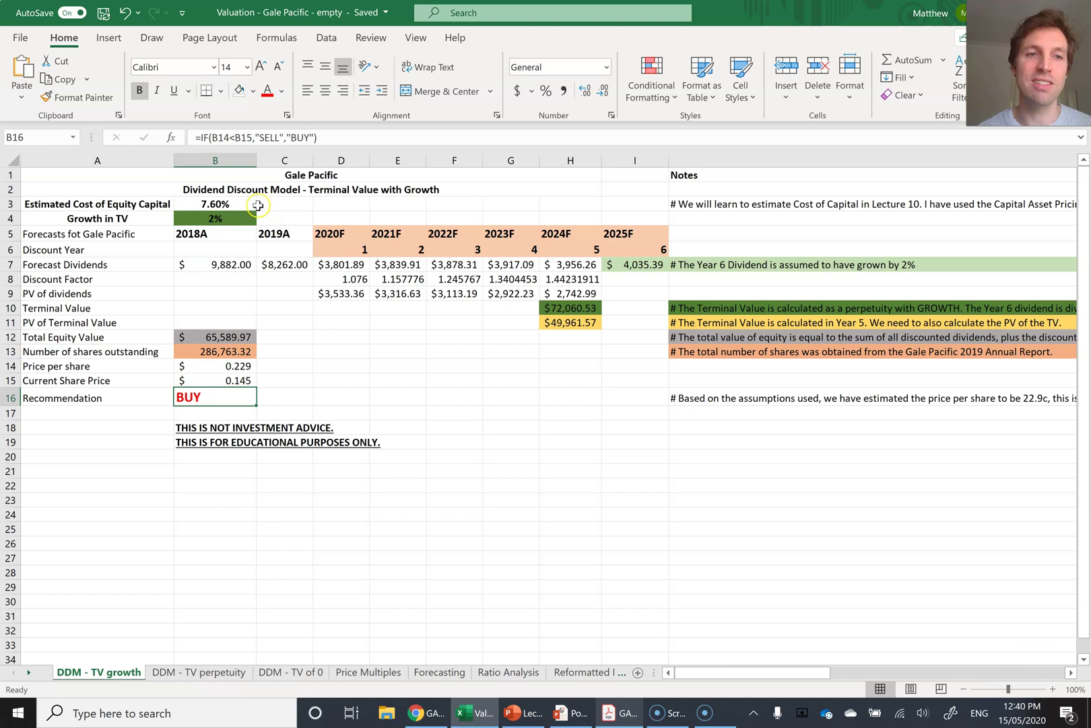
left_click(293, 375)
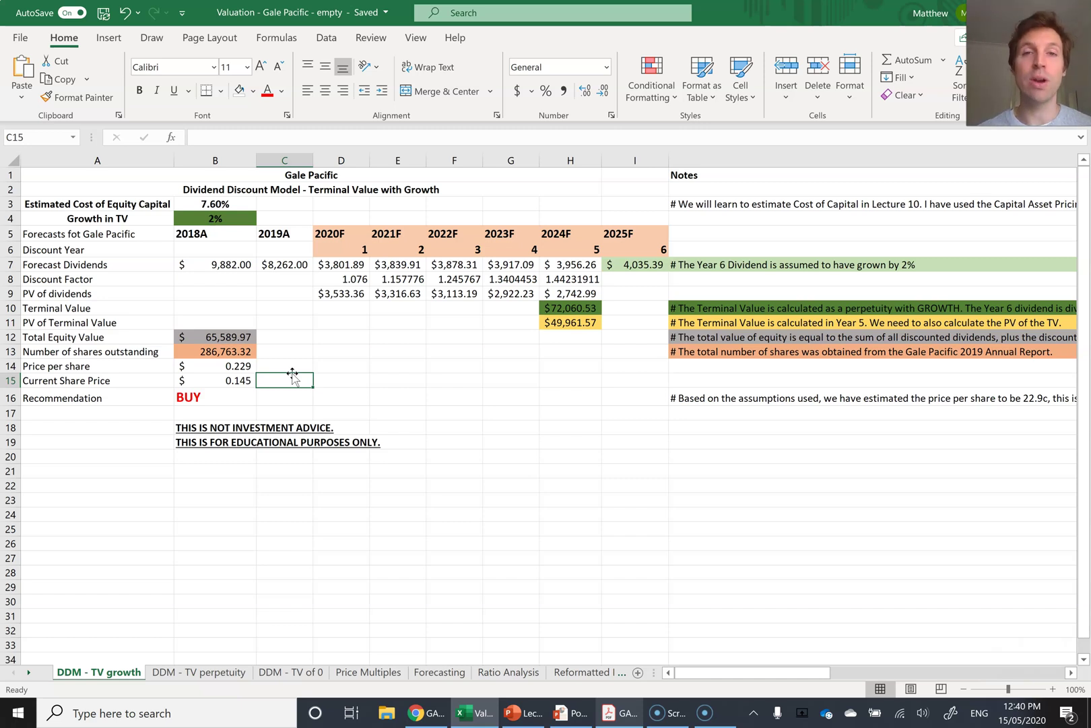
Step: Compare the Year 6 dividend assumption in I7 across the growth, zero terminal value and perpetuity sheets
left_click(631, 263)
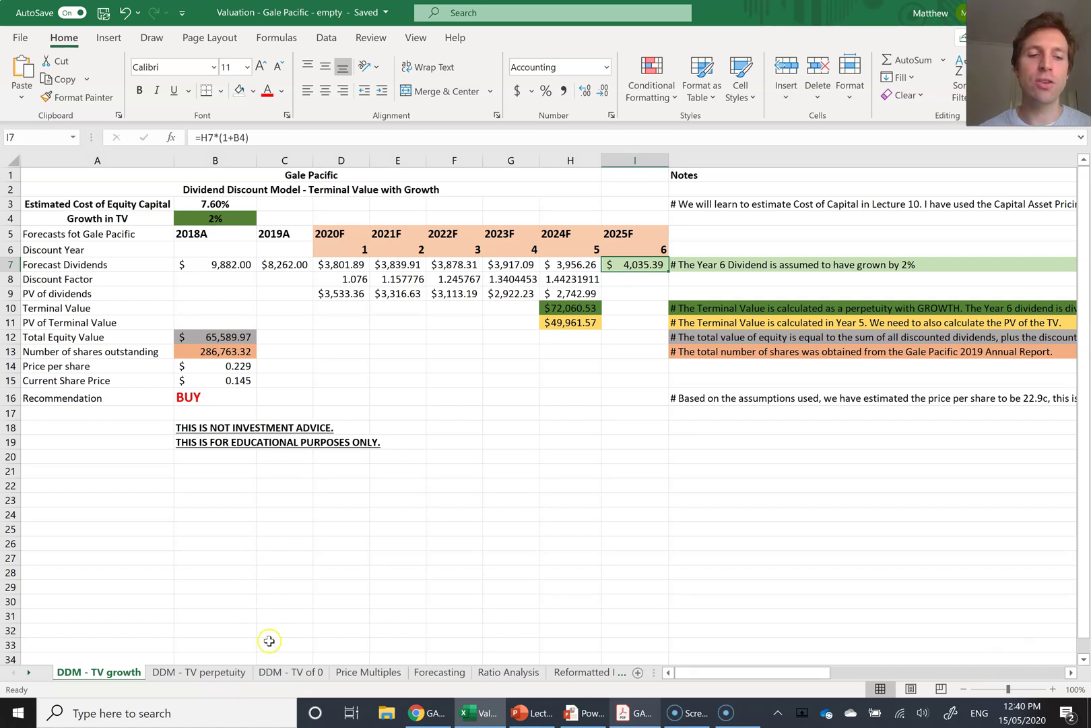
left_click(291, 672)
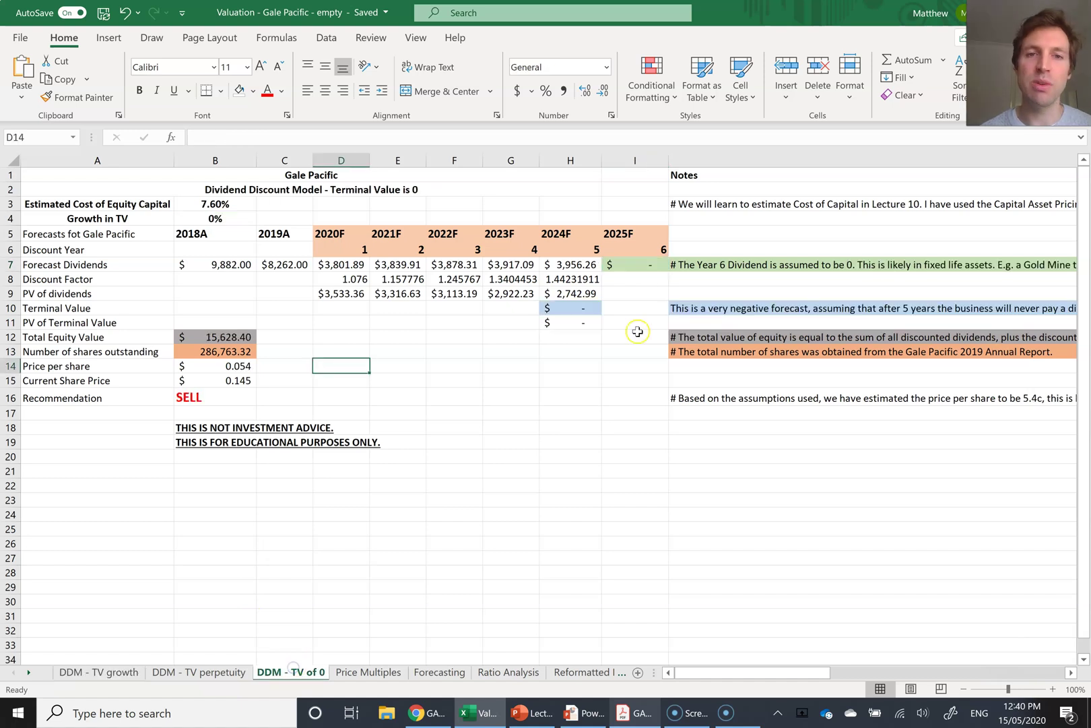
left_click(643, 264)
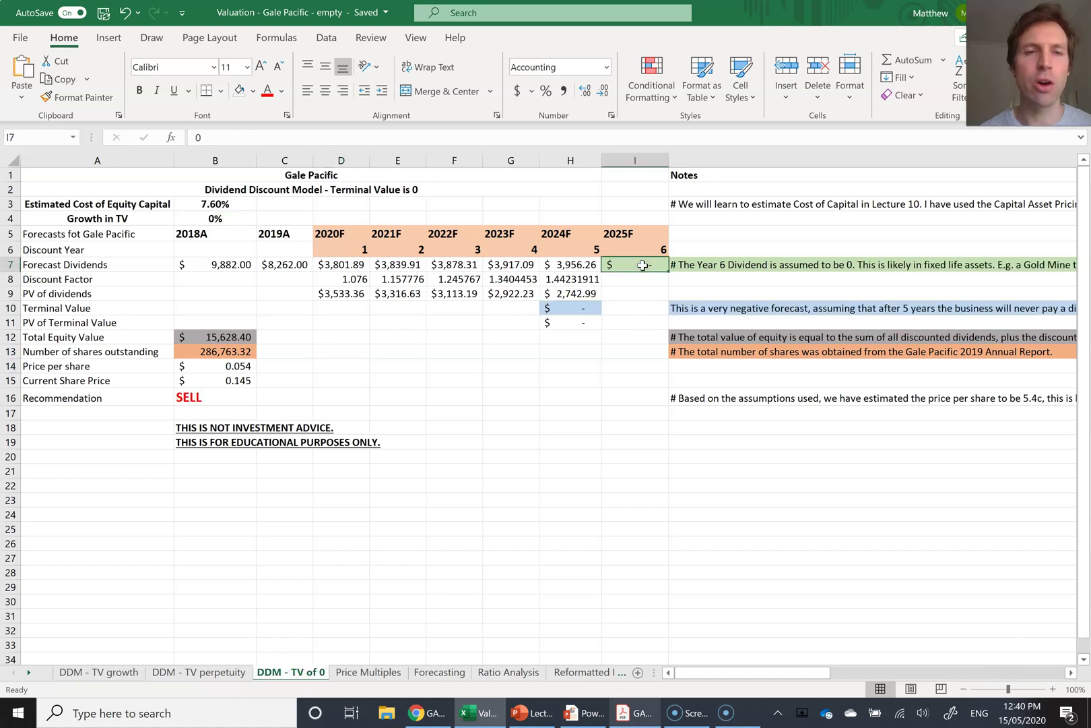
left_click(196, 671)
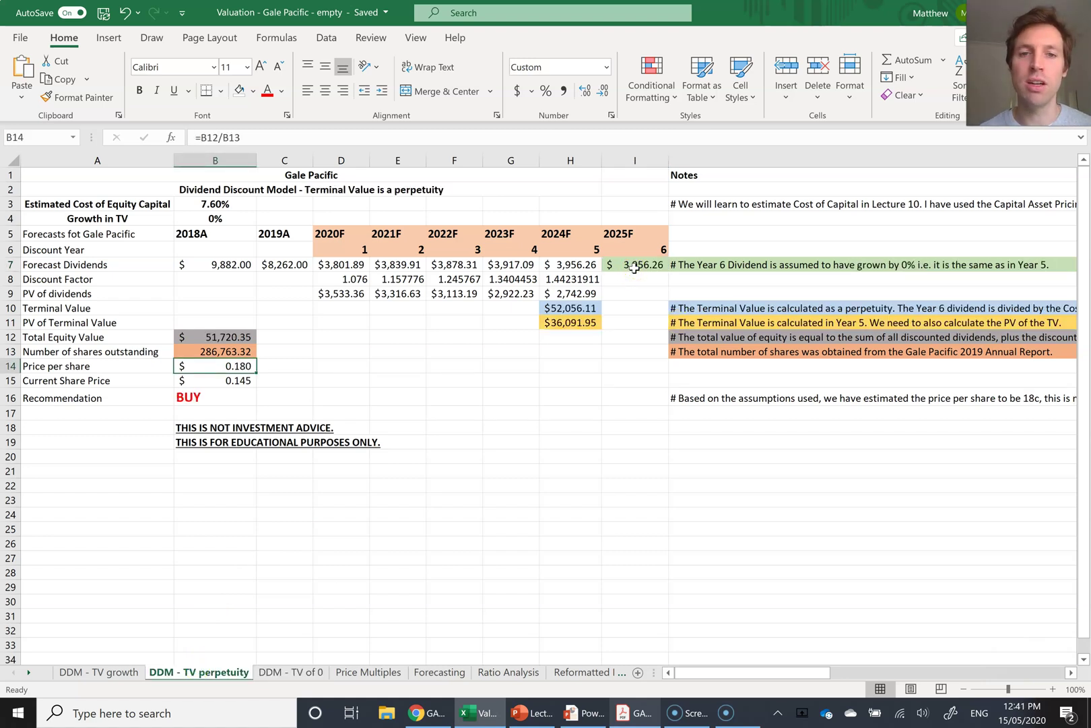
left_click(104, 672)
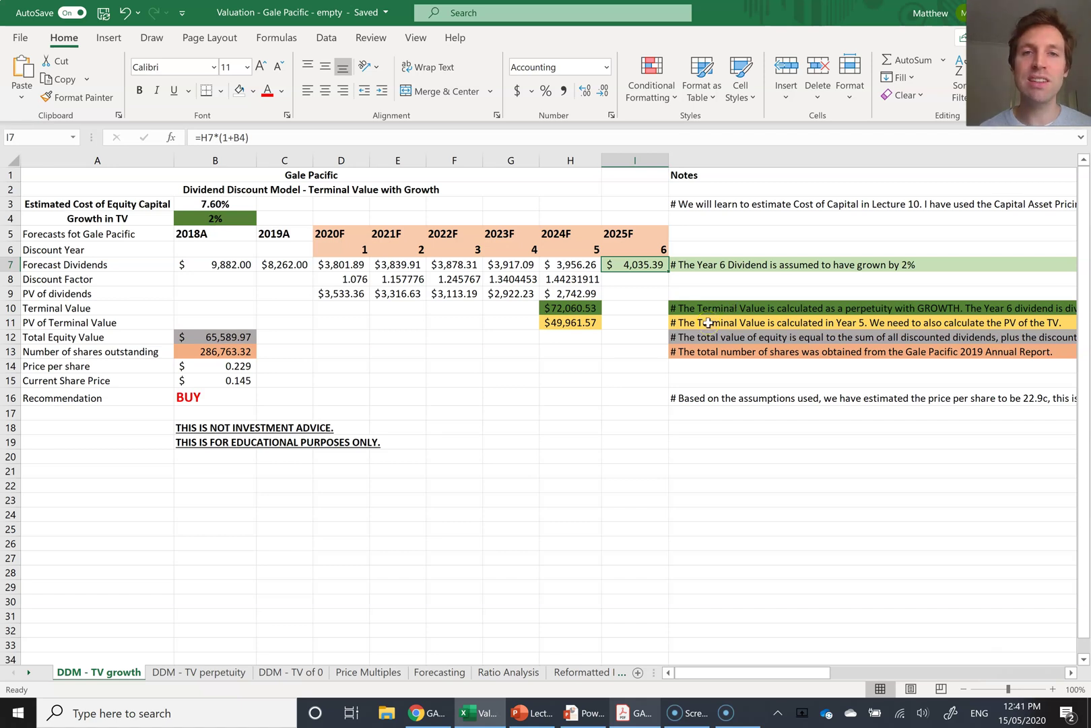
Step: Switch to the PowerPoint lecture slide show and look through the DDM examples and practice question slides from slide 21
left_click(585, 713)
left_click(494, 539)
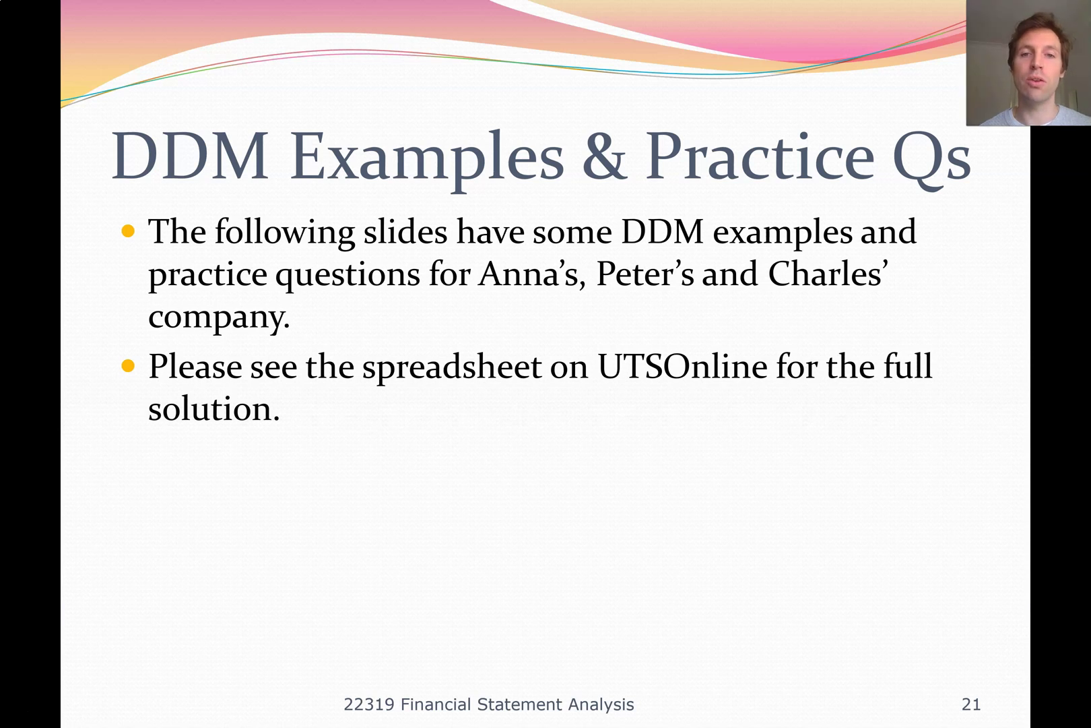
key("Right")
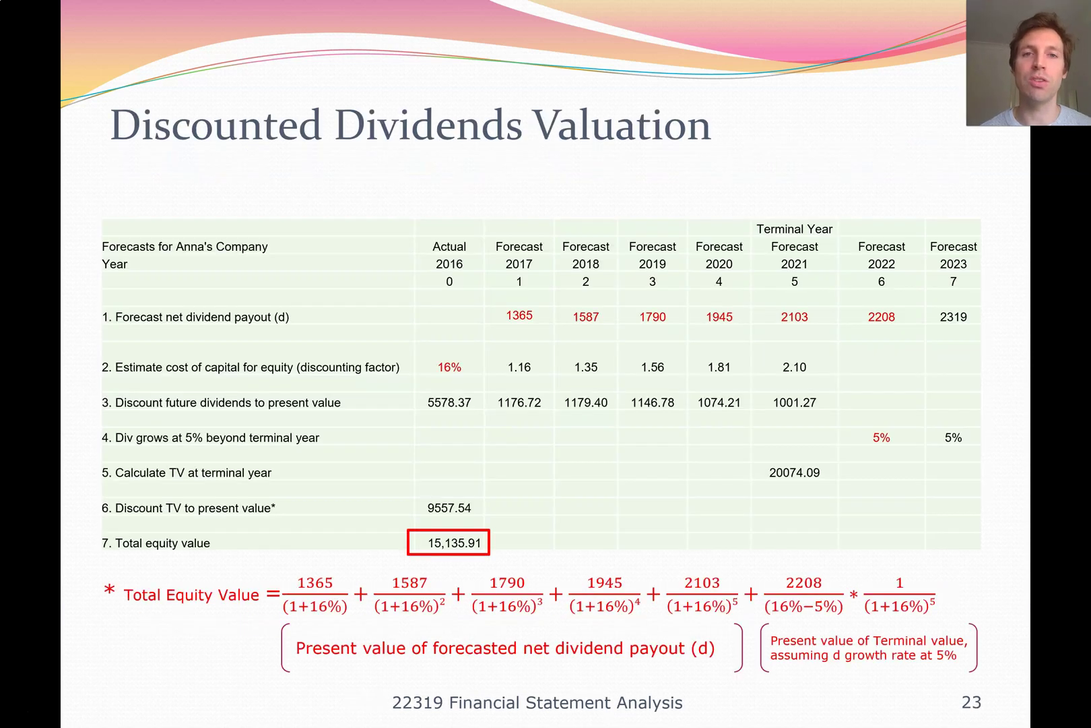
key("Right")
key("Right")
key("Right")
key("Right")
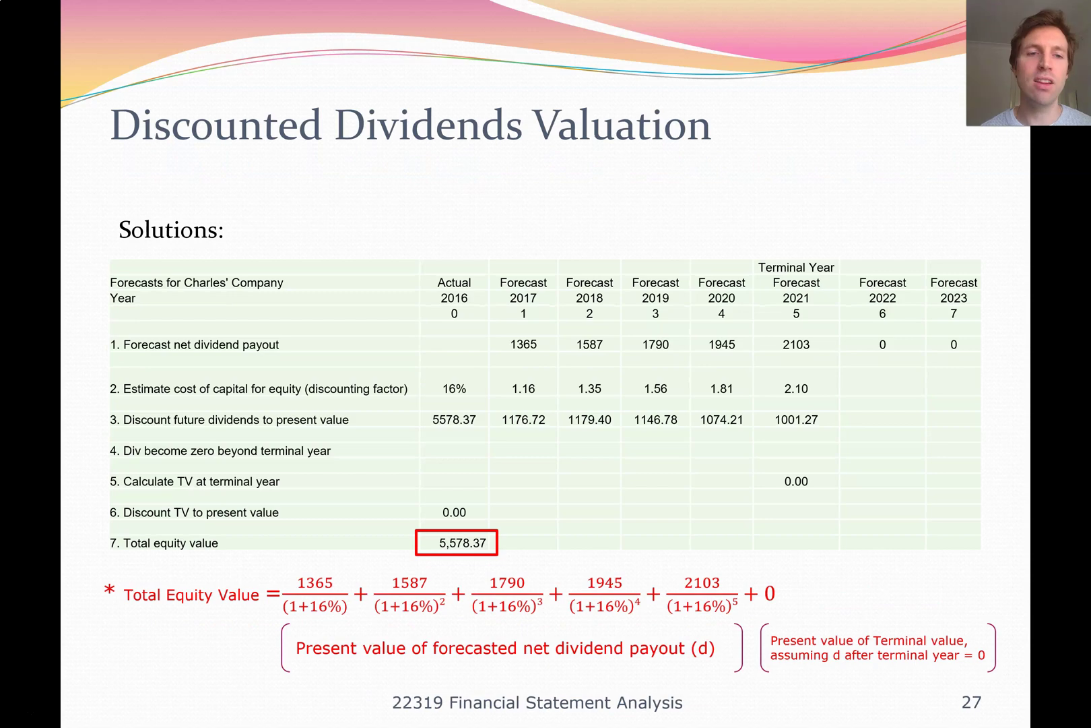
key("Right")
Step: Look back through the Discounted Dividends Valuation solution slides and return to the Lecture 8 title slide
key("Left")
key("Left")
key("Left")
key("Left")
key("Left")
key("Left")
key("Left")
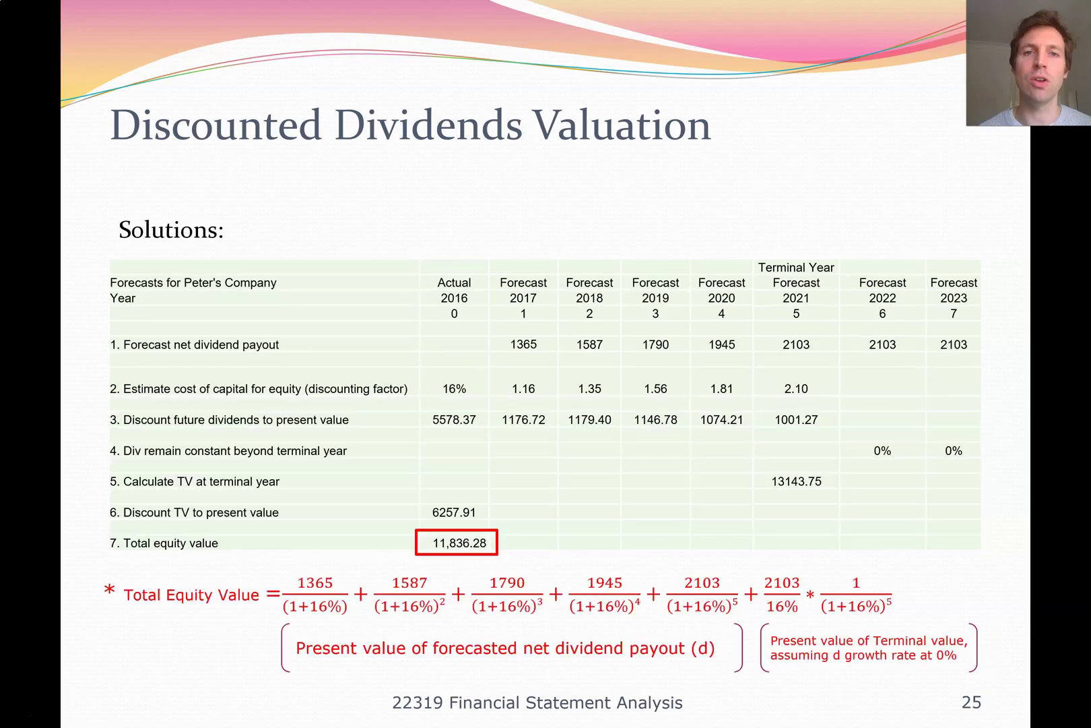
key("Home")
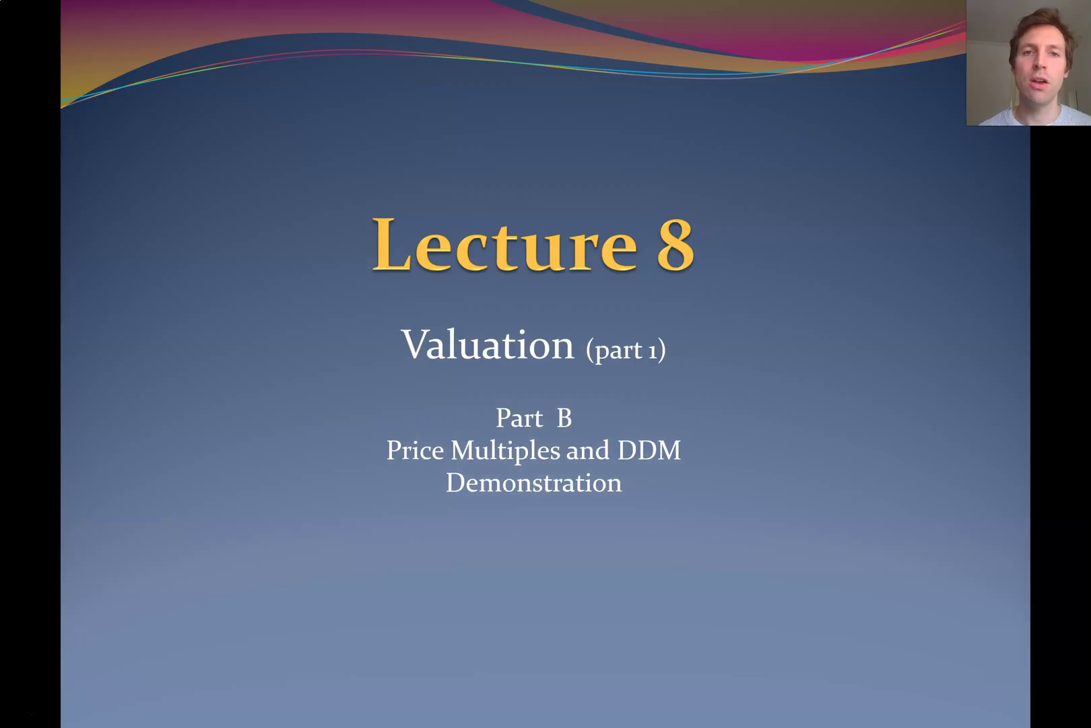